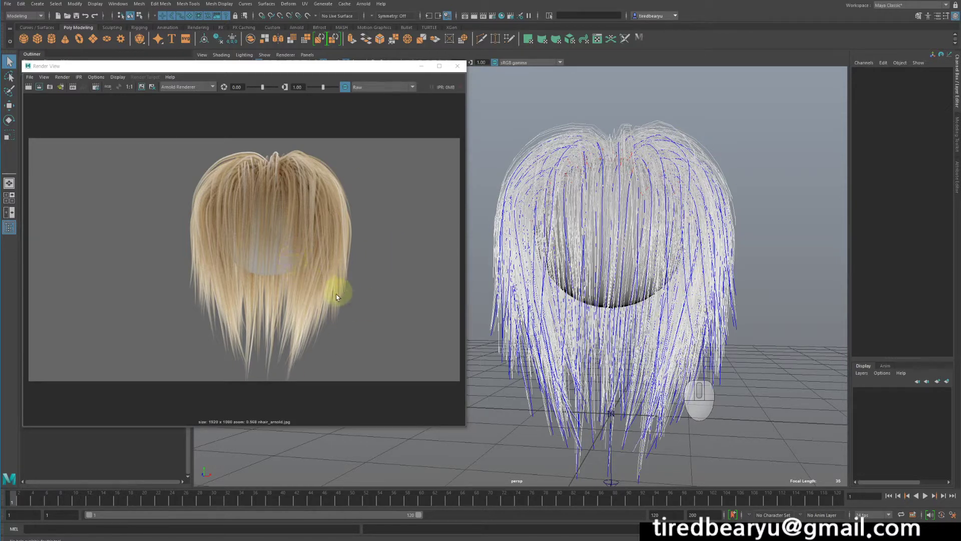
# - Close the render preview and start a new empty scene
pyautogui.click(457, 65)
pyautogui.hotkey('ctrl', 'n')
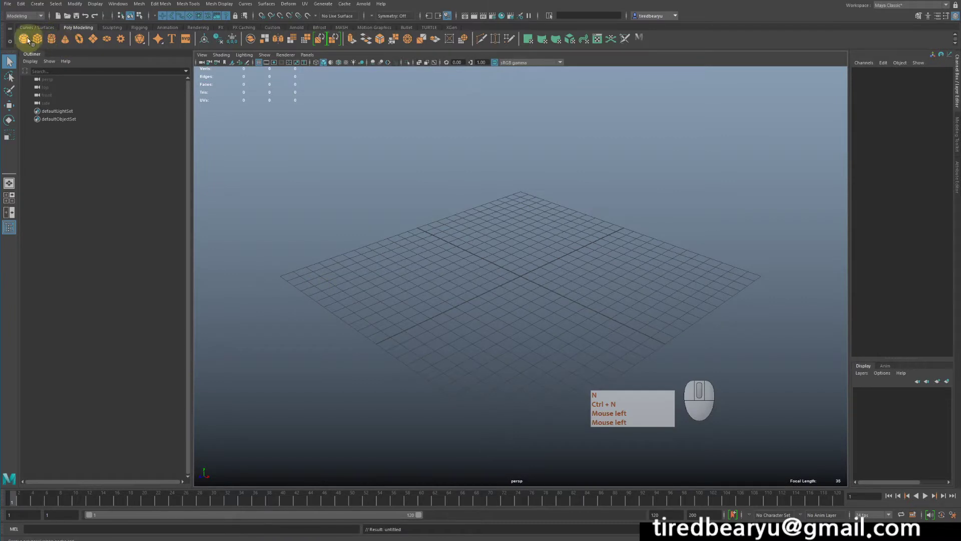
# - Create a polygon sphere, raise it to about 4.055 in Y and scale it uniformly to about 4.053
pyautogui.click(25, 39)
pyautogui.keyDown('alt'); pyautogui.moveTo(515, 242); pyautogui.dragTo(521, 176); pyautogui.keyUp('alt')
pyautogui.press('w')
pyautogui.keyDown('alt'); pyautogui.moveTo(489, 208); pyautogui.dragTo(601, 213, button='right'); pyautogui.keyUp('alt')
pyautogui.keyDown('alt'); pyautogui.moveTo(616, 214); pyautogui.dragTo(614, 248, button='middle'); pyautogui.keyUp('alt')
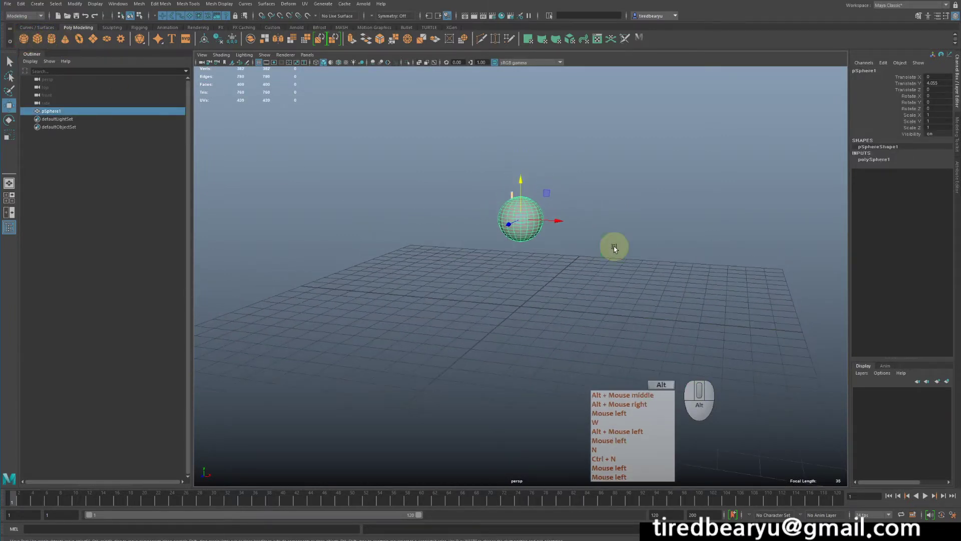
pyautogui.press('r')
pyautogui.moveTo(543, 249); pyautogui.dragTo(644, 262, button='middle')
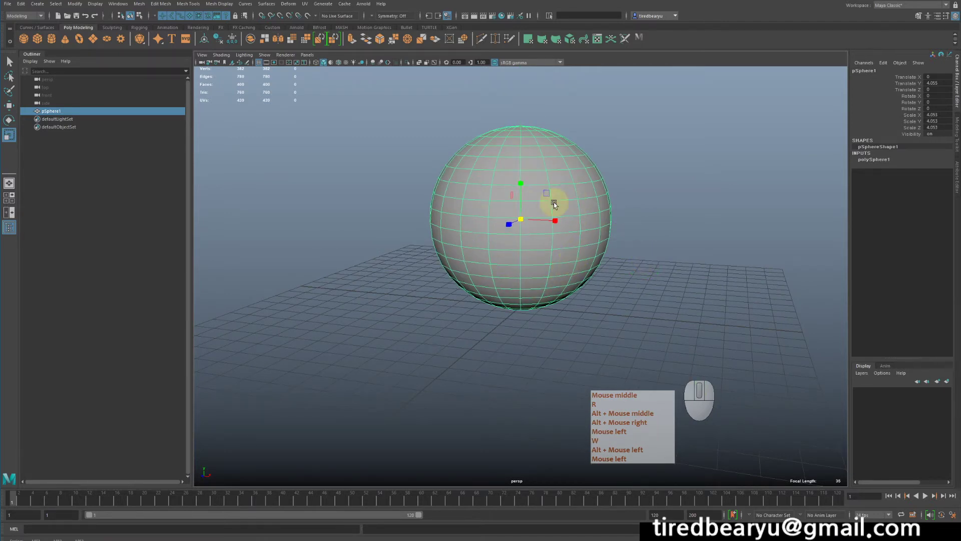
# - Examine the sphere's UV layout in the UV Editor, close it and reselect the sphere
pyautogui.click(305, 6)
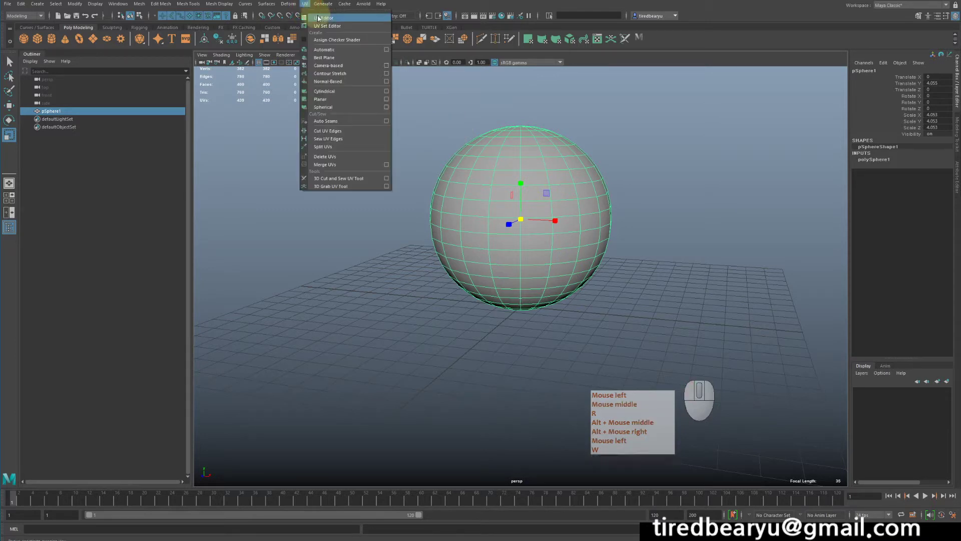
pyautogui.click(323, 17)
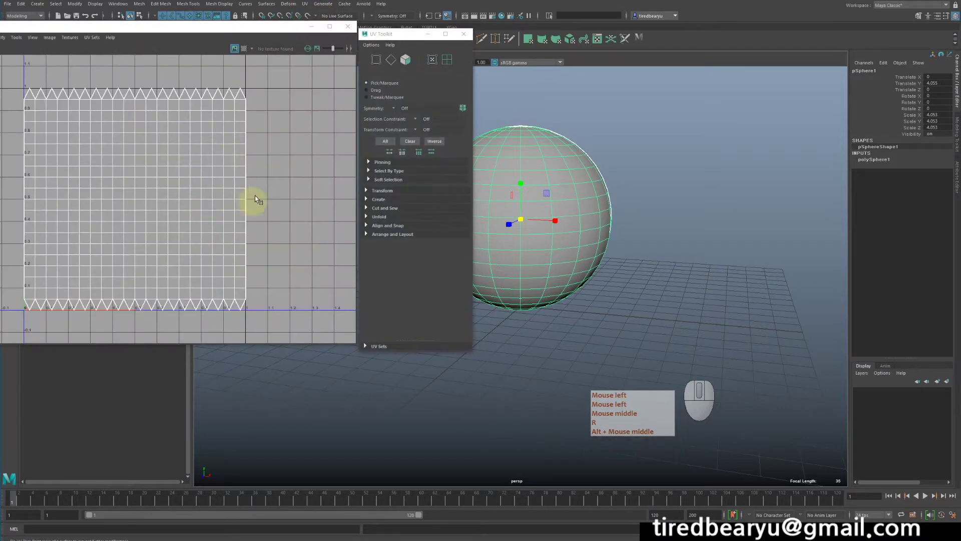
pyautogui.click(464, 34)
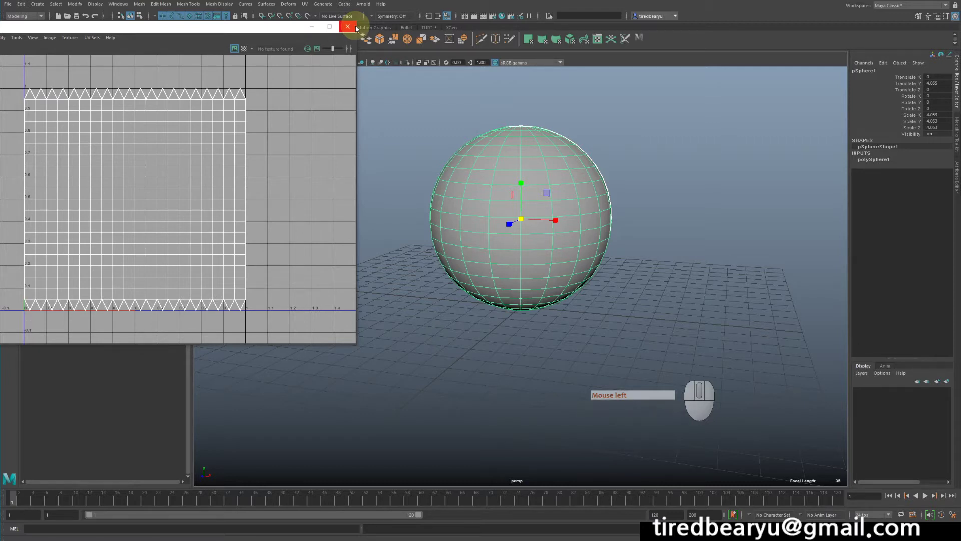
pyautogui.click(356, 25)
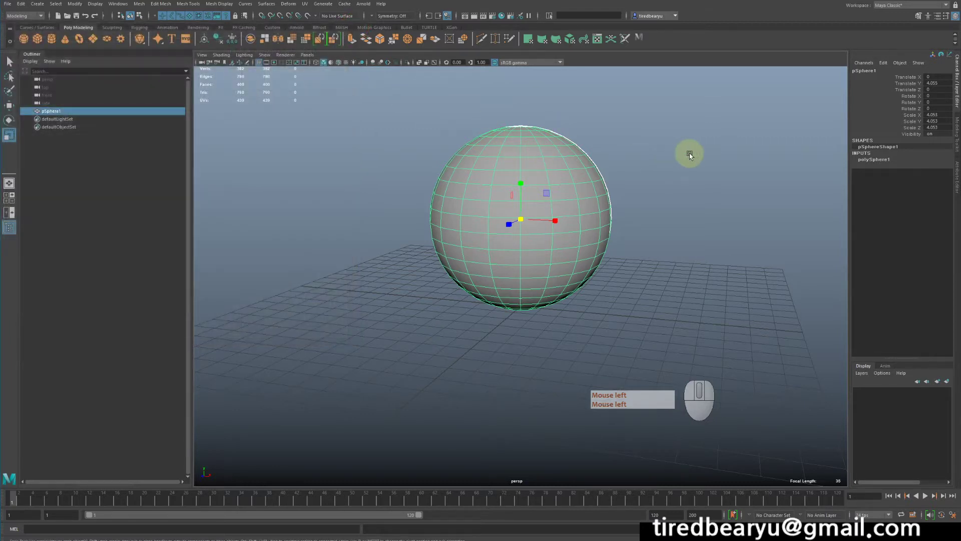
pyautogui.click(690, 153)
pyautogui.click(566, 194)
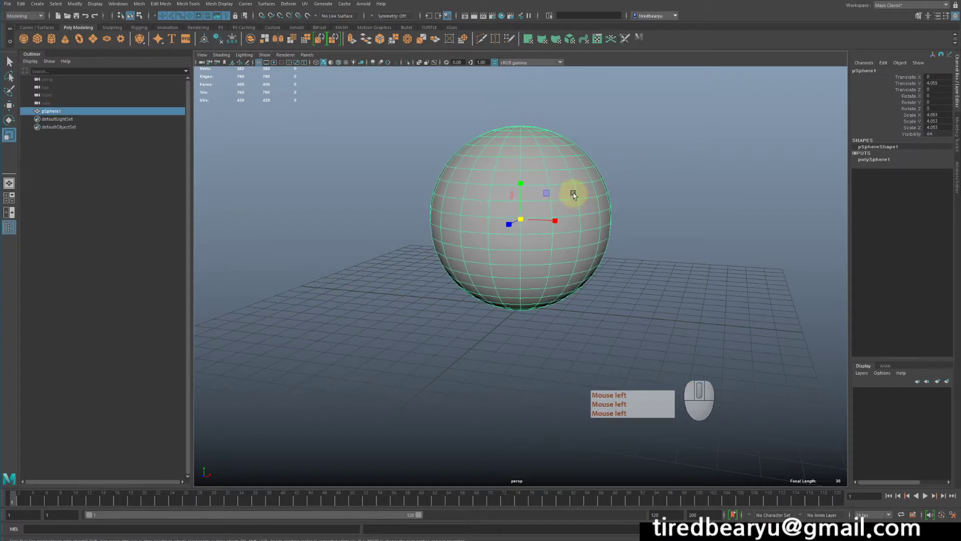
# - Switch to the FX menu set and detach the nHair commands into a floating window
pyautogui.click(28, 17)
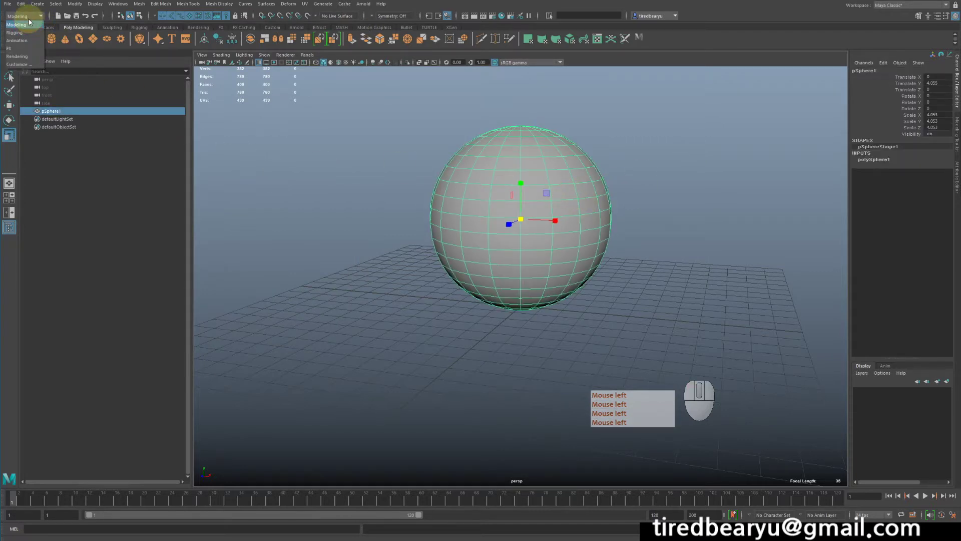
pyautogui.click(10, 48)
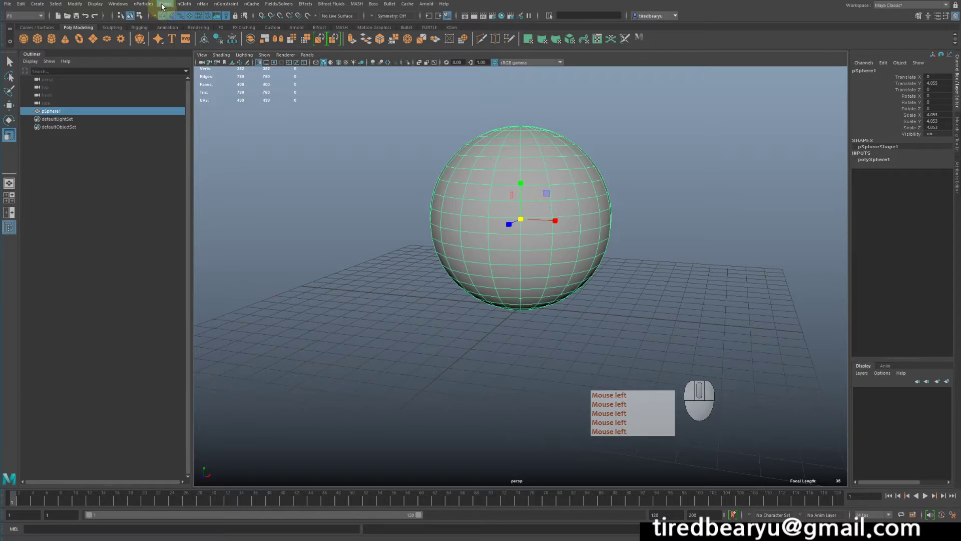
pyautogui.click(202, 4)
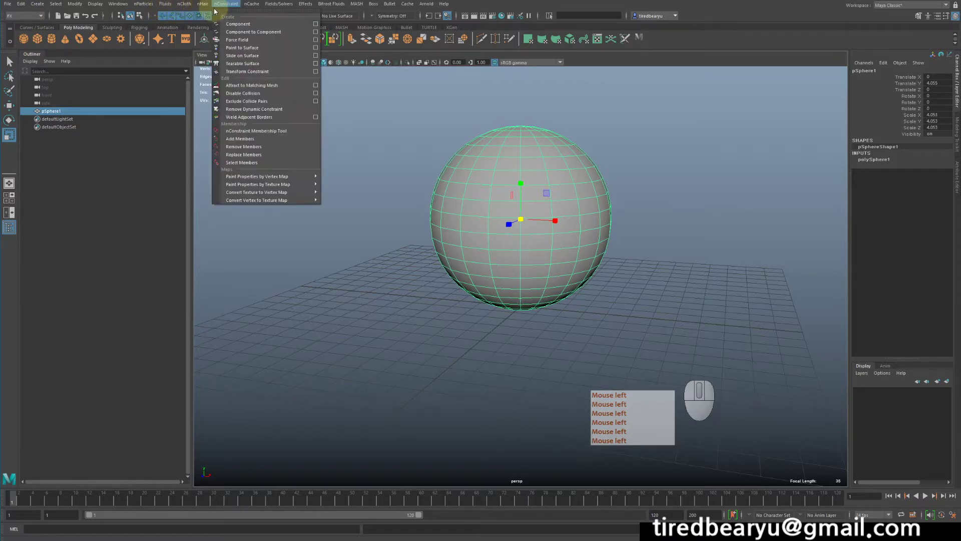
pyautogui.click(214, 8)
pyautogui.click(209, 5)
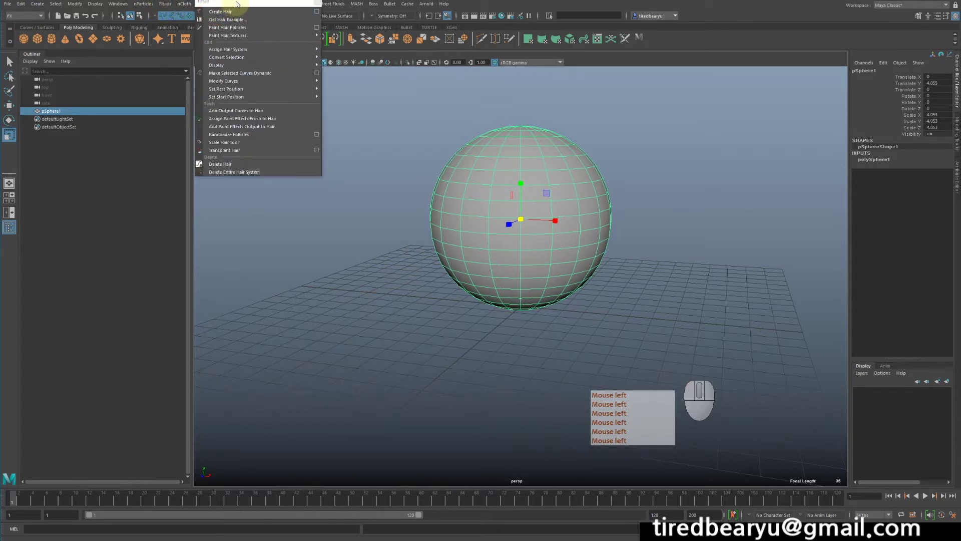
pyautogui.click(213, 11)
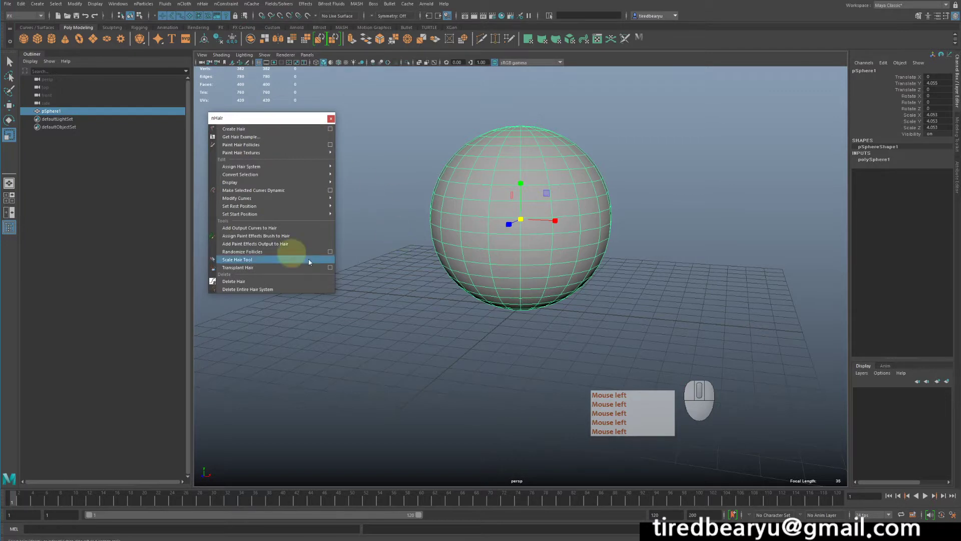
# - Start Paint Hair Follicles on the sphere and move its settings window clear of the model
pyautogui.keyDown('alt'); pyautogui.moveTo(410, 261); pyautogui.dragTo(418, 294, button='middle'); pyautogui.keyUp('alt')
pyautogui.keyDown('alt'); pyautogui.moveTo(418, 294); pyautogui.dragTo(401, 243); pyautogui.keyUp('alt')
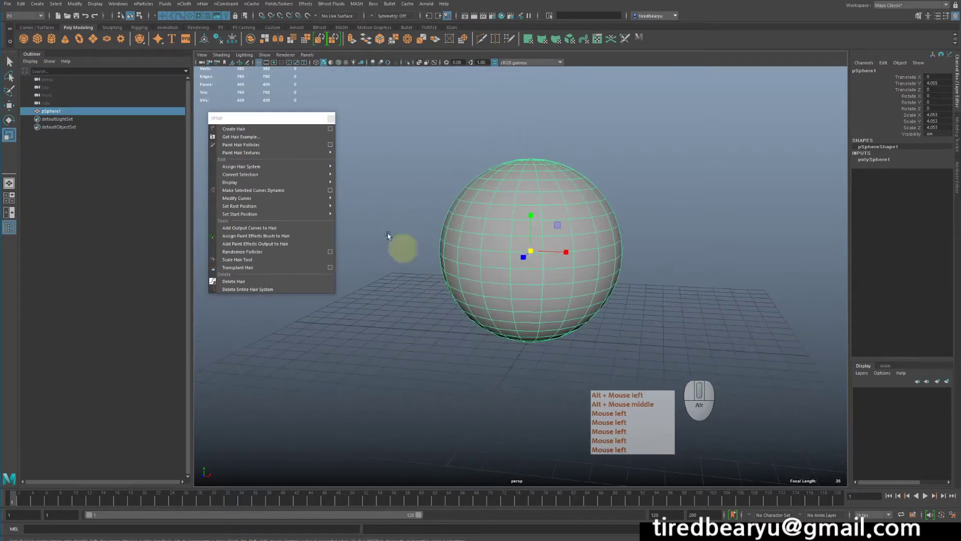
pyautogui.click(264, 145)
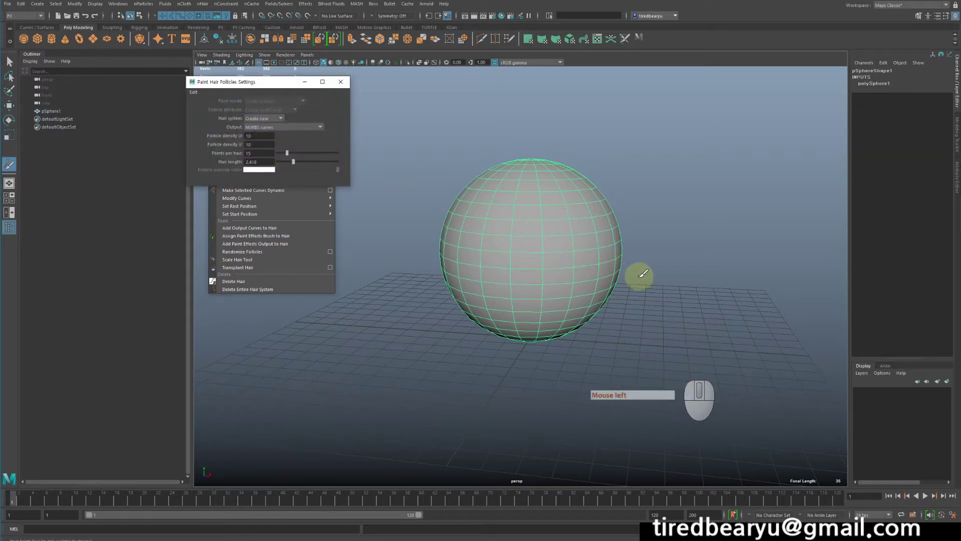
pyautogui.keyDown('alt'); pyautogui.moveTo(649, 285); pyautogui.dragTo(649, 286); pyautogui.keyUp('alt')
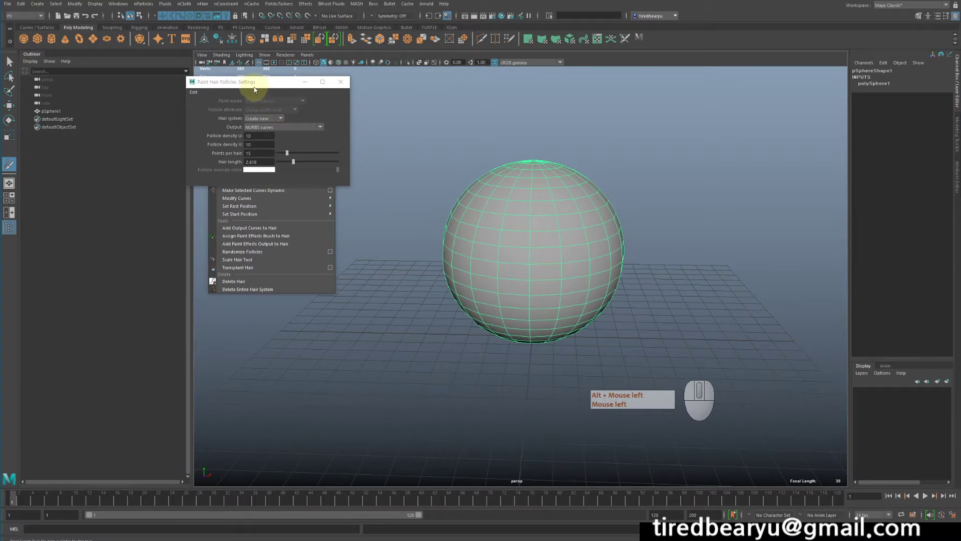
pyautogui.moveTo(255, 88)
pyautogui.mouseDown()
pyautogui.moveTo(693, 118)
pyautogui.moveTo(696, 104)
pyautogui.mouseUp()
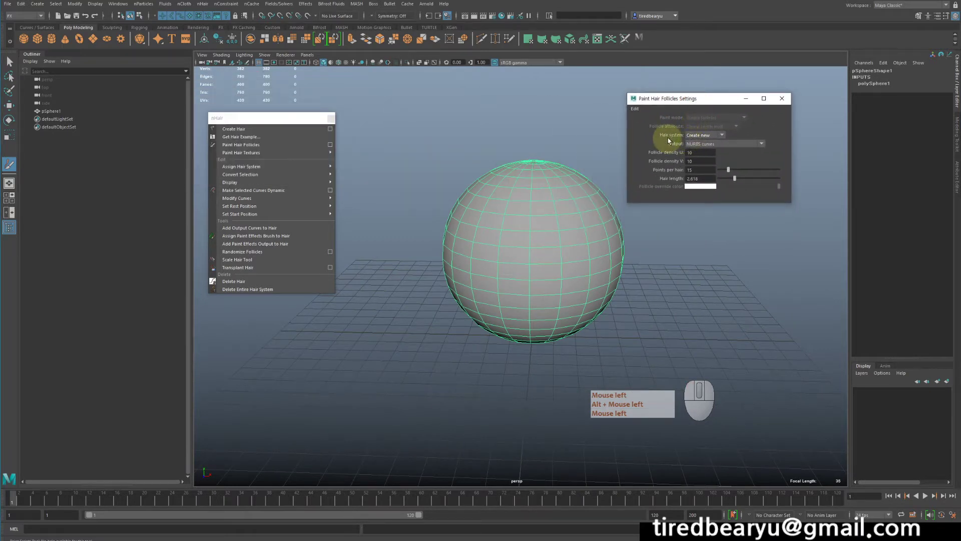
# - Examine the available hair system and output choices in the Paint Hair Follicles settings
pyautogui.click(704, 135)
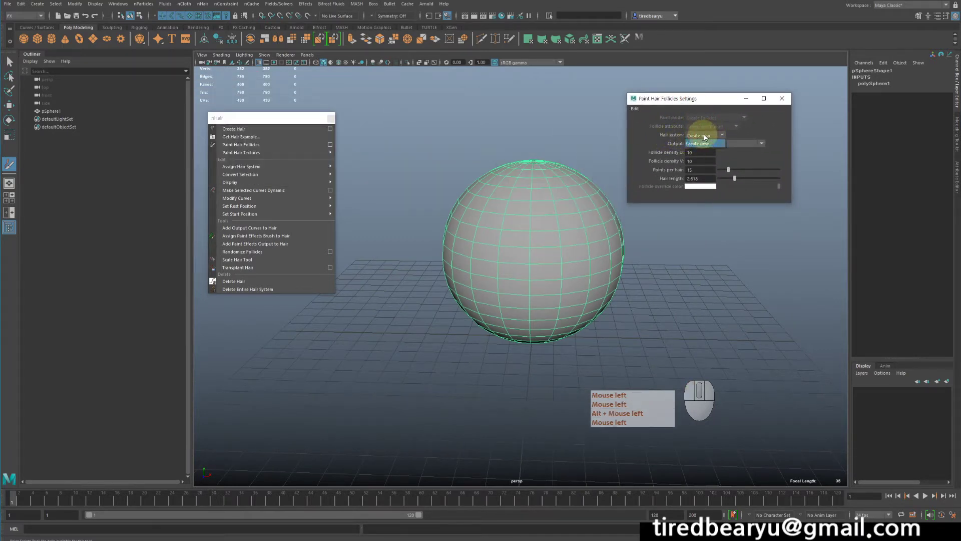
pyautogui.click(702, 135)
pyautogui.keyDown('alt'); pyautogui.moveTo(579, 208); pyautogui.dragTo(571, 216, button='middle'); pyautogui.keyUp('alt')
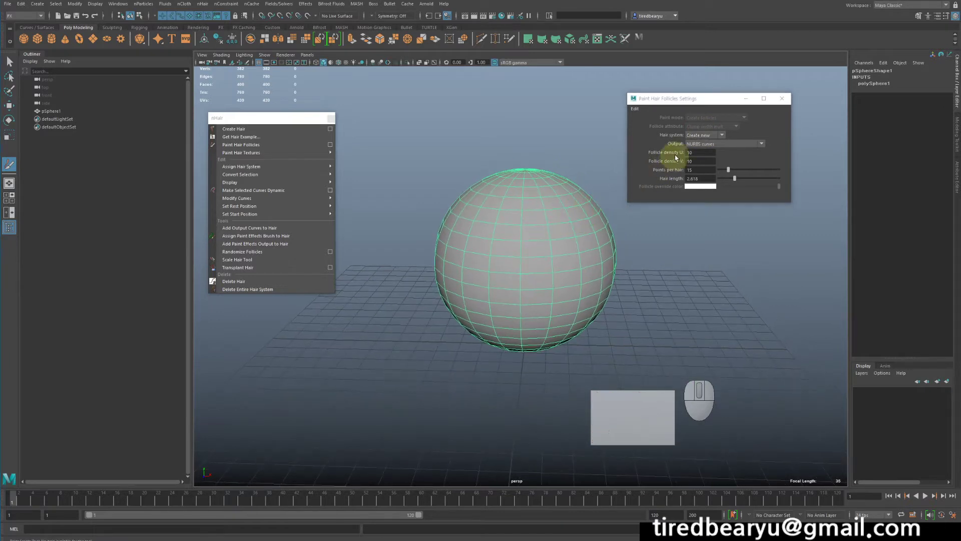
pyautogui.keyDown('alt'); pyautogui.moveTo(575, 190); pyautogui.dragTo(598, 194); pyautogui.keyUp('alt')
pyautogui.click(700, 135)
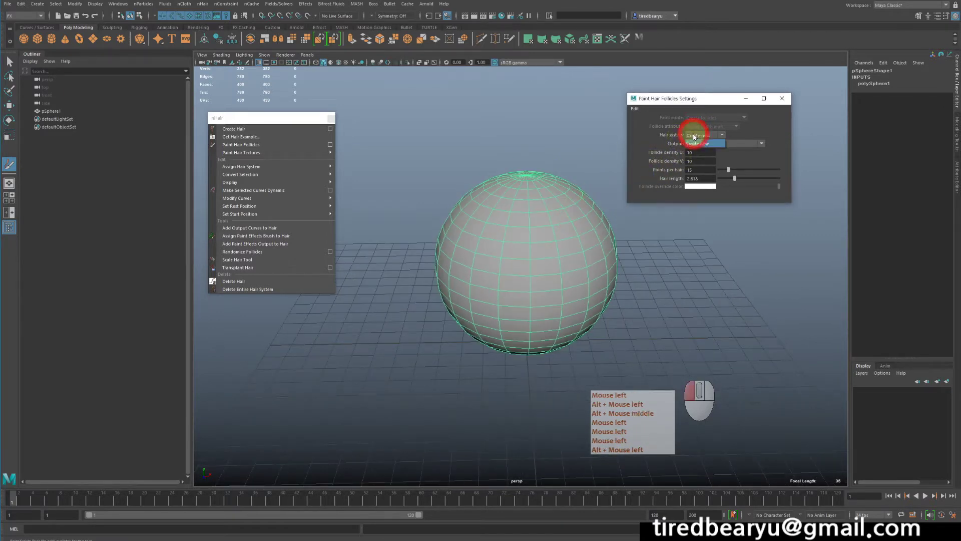
pyautogui.click(700, 137)
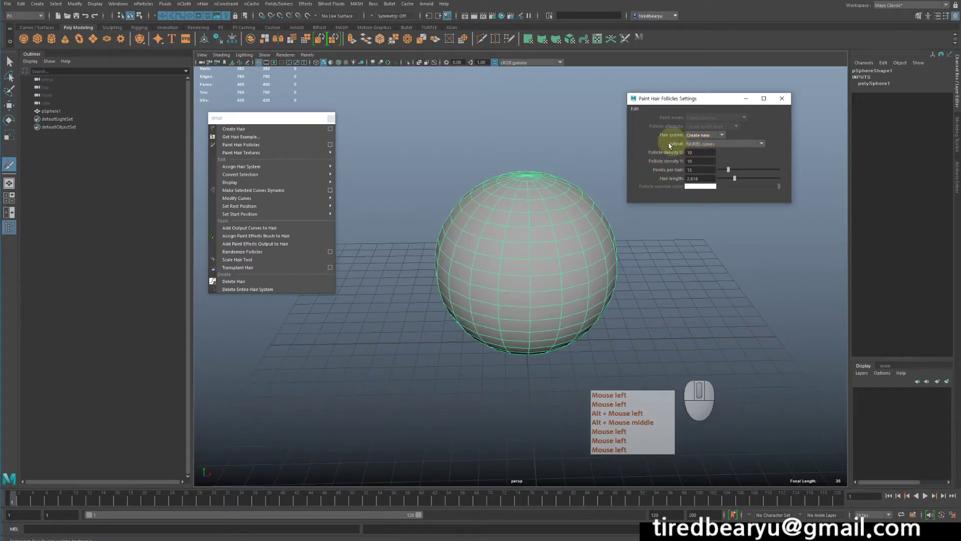
pyautogui.click(717, 143)
pyautogui.click(712, 151)
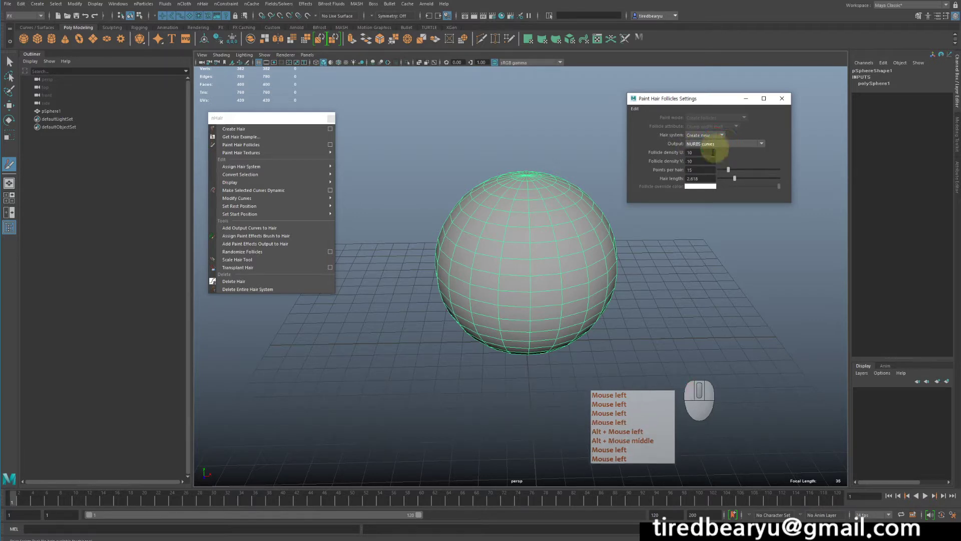
pyautogui.click(727, 144)
pyautogui.click(747, 150)
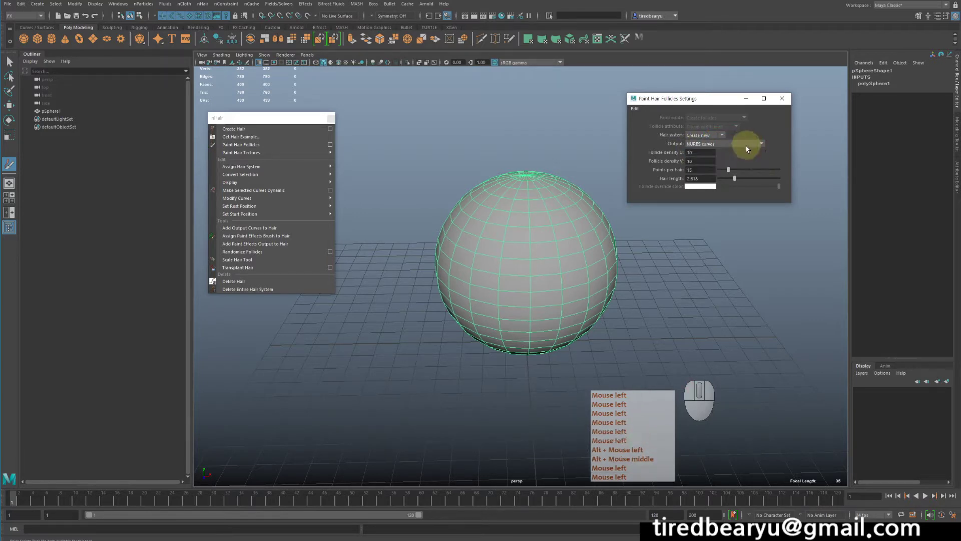
# - Reset the Paint Hair Follicles settings to their defaults and use Paint Effects as the output
pyautogui.click(635, 108)
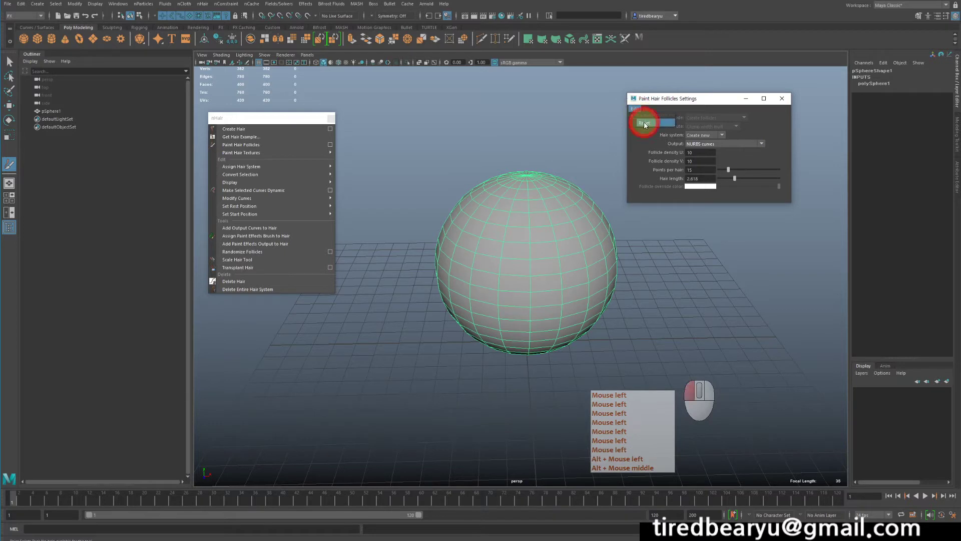
pyautogui.click(645, 124)
pyautogui.click(731, 144)
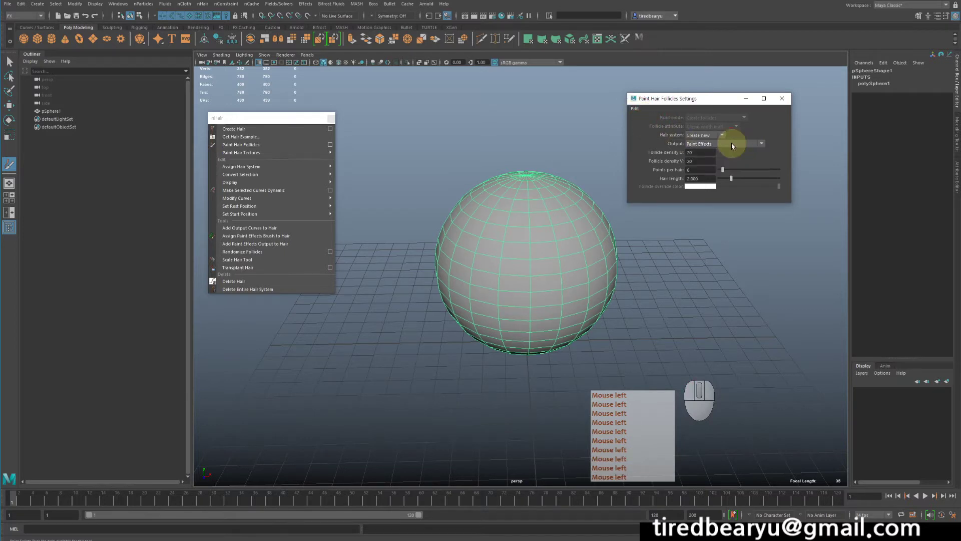
pyautogui.click(725, 144)
pyautogui.click(731, 152)
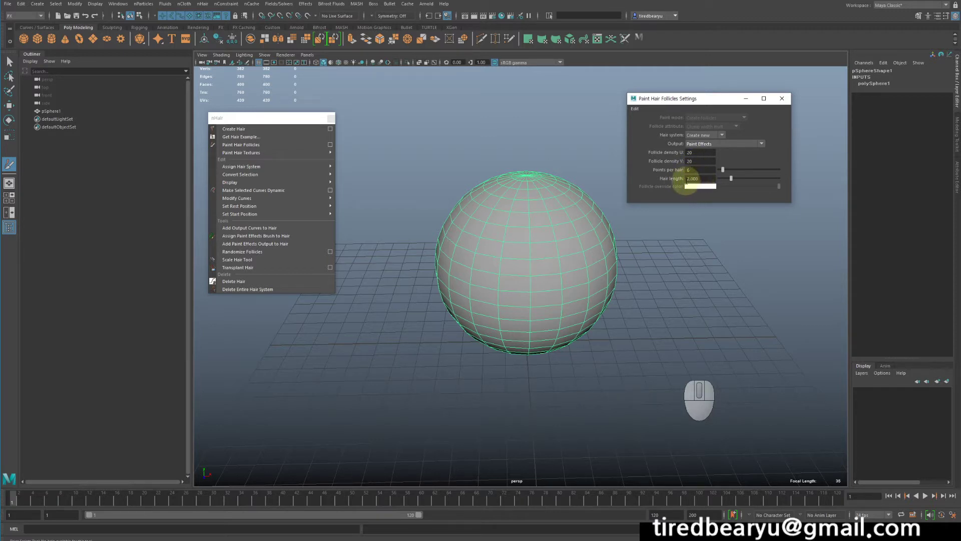
# - Set the hair length for the painted follicles to 5
pyautogui.click(700, 179)
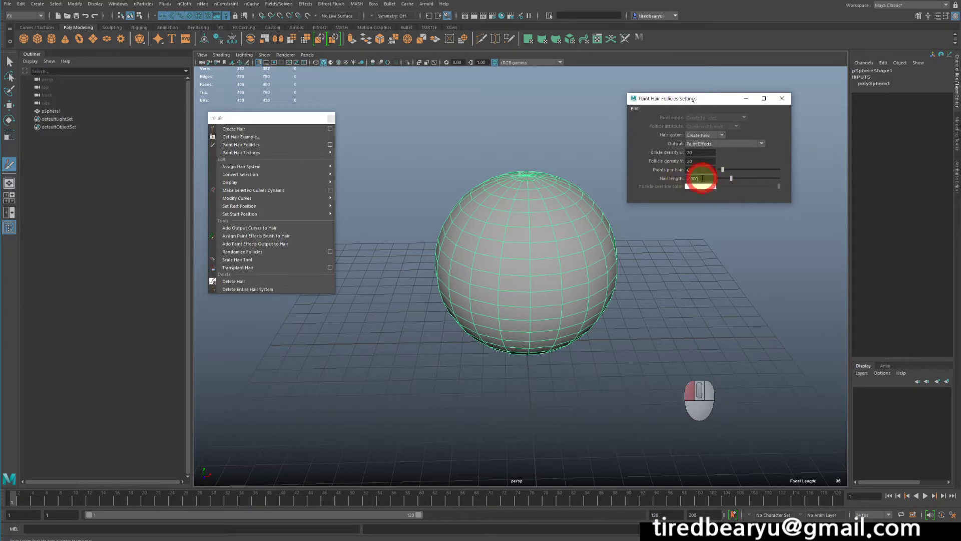
pyautogui.write('5')
pyautogui.press('Return')
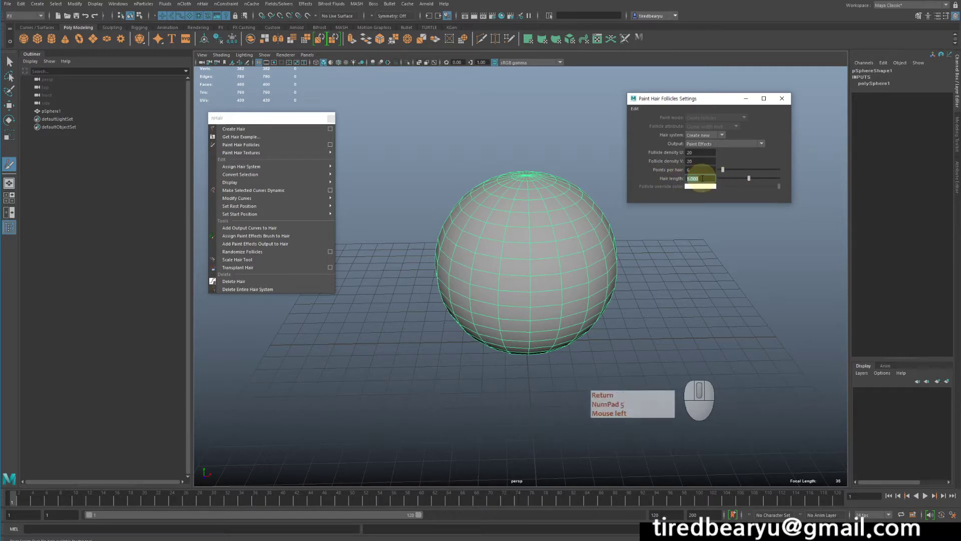
# - Enlarge the follicle paint brush to a radius of about 1.2 and undo the stray edit
pyautogui.moveTo(560, 199)
pyautogui.keyDown('alt'); pyautogui.mouseDown()
pyautogui.moveTo(576, 202)
pyautogui.moveTo(562, 206)
pyautogui.mouseUp(); pyautogui.keyUp('alt')
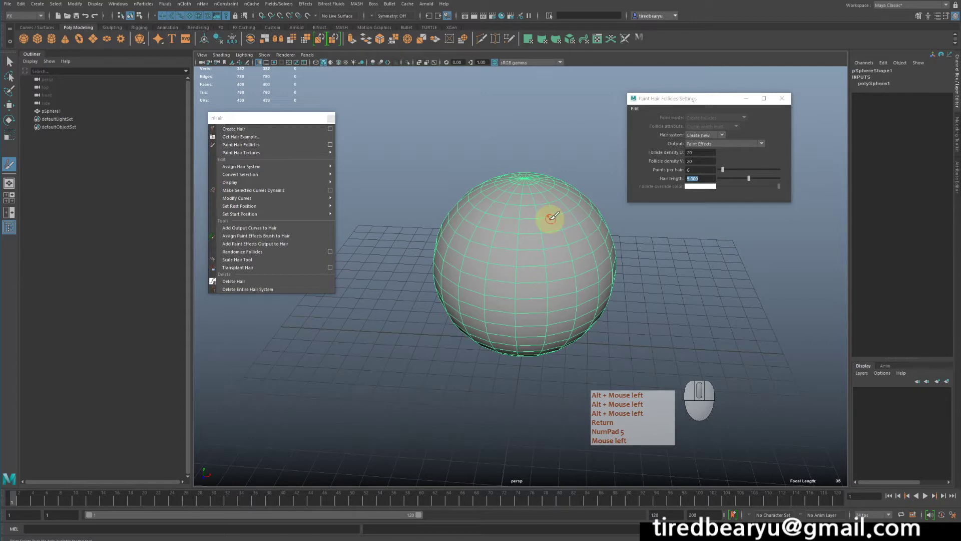
pyautogui.press('b')
pyautogui.moveTo(559, 216); pyautogui.dragTo(583, 220)
pyautogui.moveTo(582, 219)
pyautogui.keyDown('alt'); pyautogui.mouseDown()
pyautogui.moveTo(535, 215)
pyautogui.moveTo(545, 232)
pyautogui.moveTo(620, 228)
pyautogui.moveTo(522, 219)
pyautogui.moveTo(579, 230)
pyautogui.mouseUp(); pyautogui.keyUp('alt')
pyautogui.press('z')
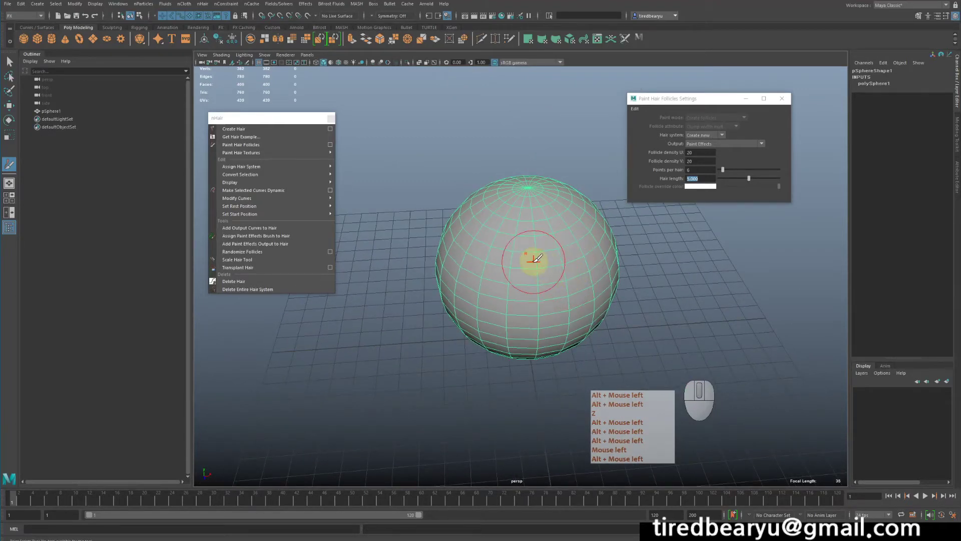
# - Show the paint tool's stroke settings and enable Reflection across the X axis for symmetrical painting
pyautogui.doubleClick(8, 165)
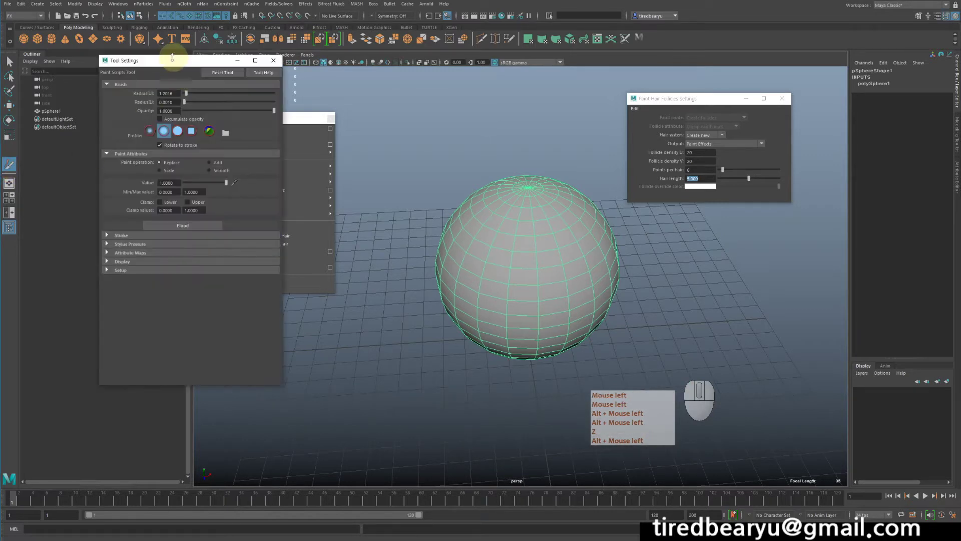
pyautogui.moveTo(154, 61); pyautogui.dragTo(182, 93)
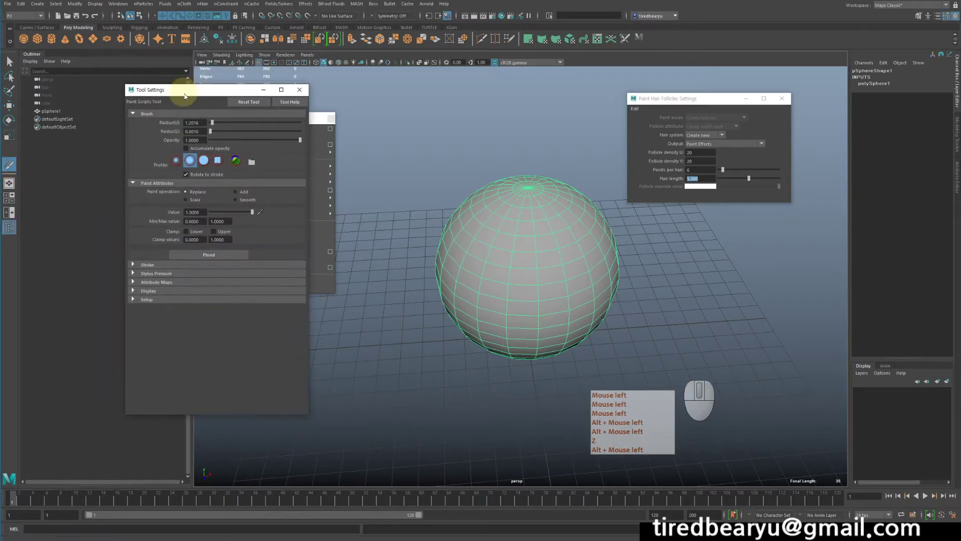
pyautogui.click(166, 264)
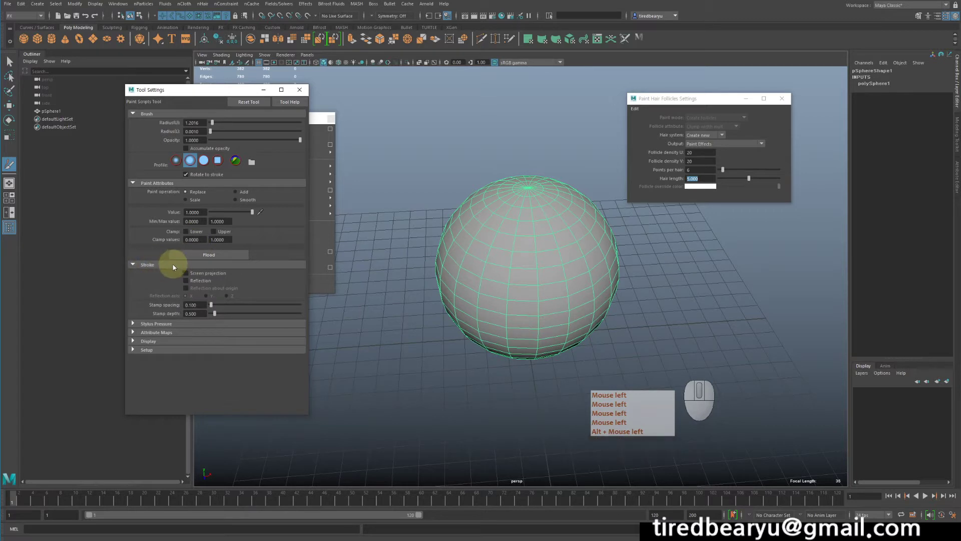
pyautogui.click(200, 281)
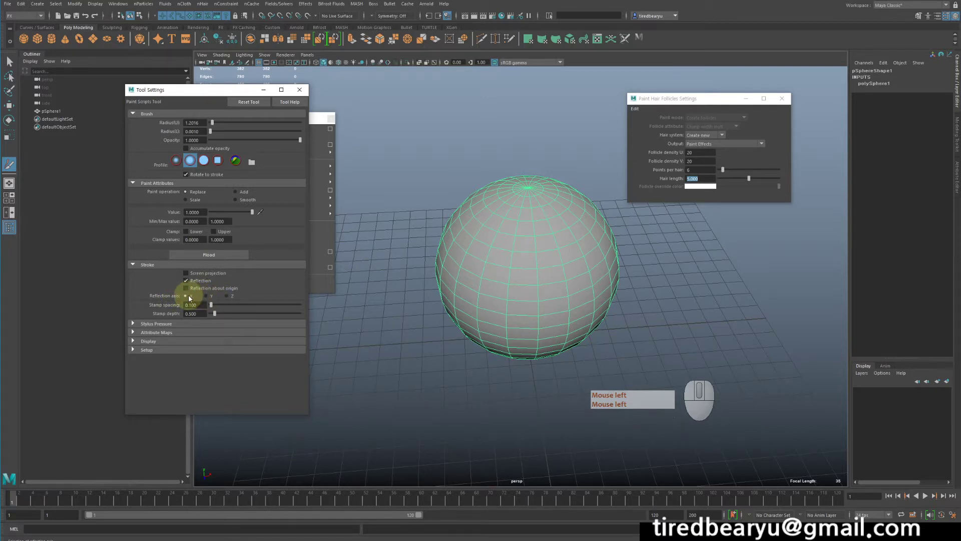
pyautogui.moveTo(461, 329)
pyautogui.keyDown('alt'); pyautogui.mouseDown()
pyautogui.moveTo(483, 257)
pyautogui.moveTo(536, 246)
pyautogui.moveTo(559, 201)
pyautogui.moveTo(518, 213)
pyautogui.mouseUp(); pyautogui.keyUp('alt')
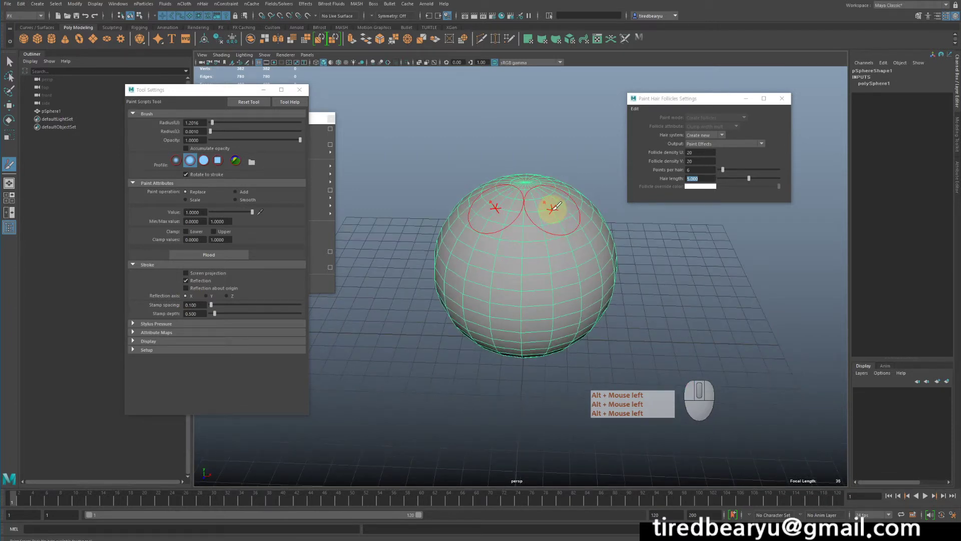
# - Paint mirrored follicles over the upper front and crown of the sphere to cover it with hair
pyautogui.moveTo(557, 205)
pyautogui.keyDown('alt'); pyautogui.mouseDown()
pyautogui.moveTo(554, 214)
pyautogui.moveTo(584, 217)
pyautogui.moveTo(584, 243)
pyautogui.moveTo(554, 275)
pyautogui.moveTo(554, 321)
pyautogui.moveTo(564, 313)
pyautogui.moveTo(547, 273)
pyautogui.moveTo(599, 197)
pyautogui.moveTo(534, 210)
pyautogui.moveTo(595, 220)
pyautogui.moveTo(515, 217)
pyautogui.moveTo(545, 208)
pyautogui.moveTo(493, 218)
pyautogui.moveTo(568, 220)
pyautogui.mouseUp(); pyautogui.keyUp('alt')
pyautogui.click(543, 206)
pyautogui.click(508, 230)
pyautogui.click(534, 313)
pyautogui.click(536, 211)
pyautogui.keyDown('alt'); pyautogui.moveTo(569, 220); pyautogui.dragTo(549, 246, button='middle'); pyautogui.keyUp('alt')
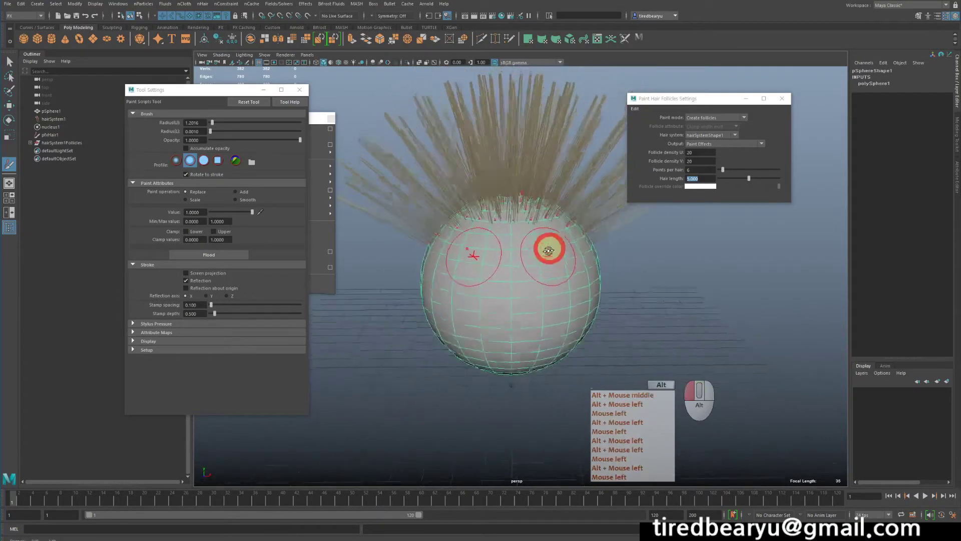
pyautogui.moveTo(549, 246)
pyautogui.keyDown('alt'); pyautogui.mouseDown()
pyautogui.moveTo(546, 218)
pyautogui.moveTo(525, 230)
pyautogui.moveTo(536, 247)
pyautogui.moveTo(526, 272)
pyautogui.moveTo(519, 253)
pyautogui.moveTo(509, 271)
pyautogui.moveTo(524, 247)
pyautogui.mouseUp(); pyautogui.keyUp('alt')
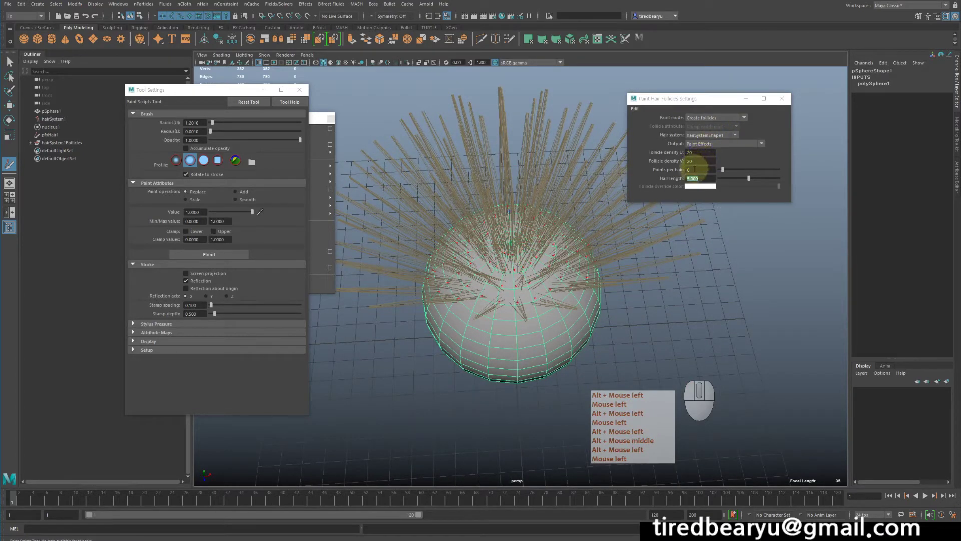
pyautogui.moveTo(548, 286)
pyautogui.keyDown('alt'); pyautogui.mouseDown()
pyautogui.moveTo(531, 268)
pyautogui.moveTo(523, 228)
pyautogui.mouseUp(); pyautogui.keyUp('alt')
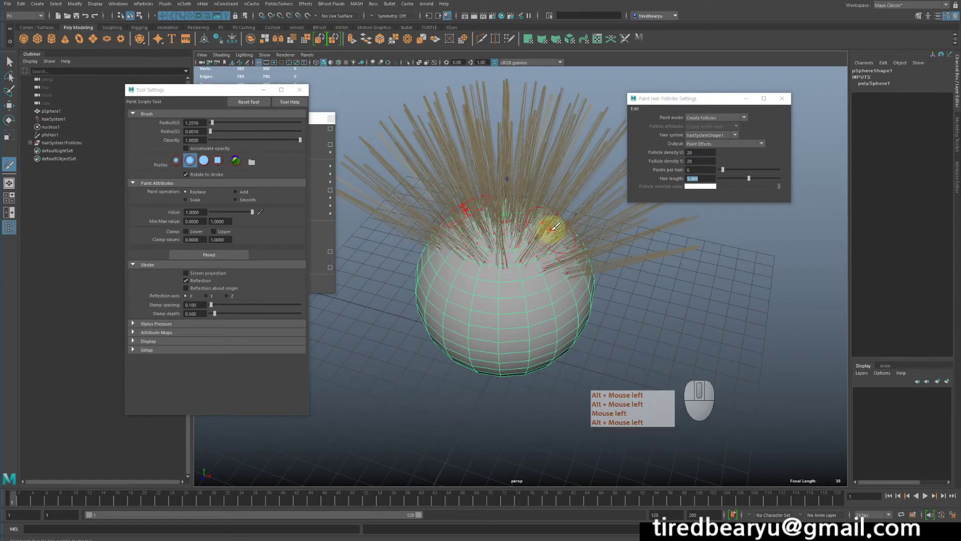
# - Set the follicle density to 15 in both U and V and paint additional follicles on the upper sphere
pyautogui.click(701, 153)
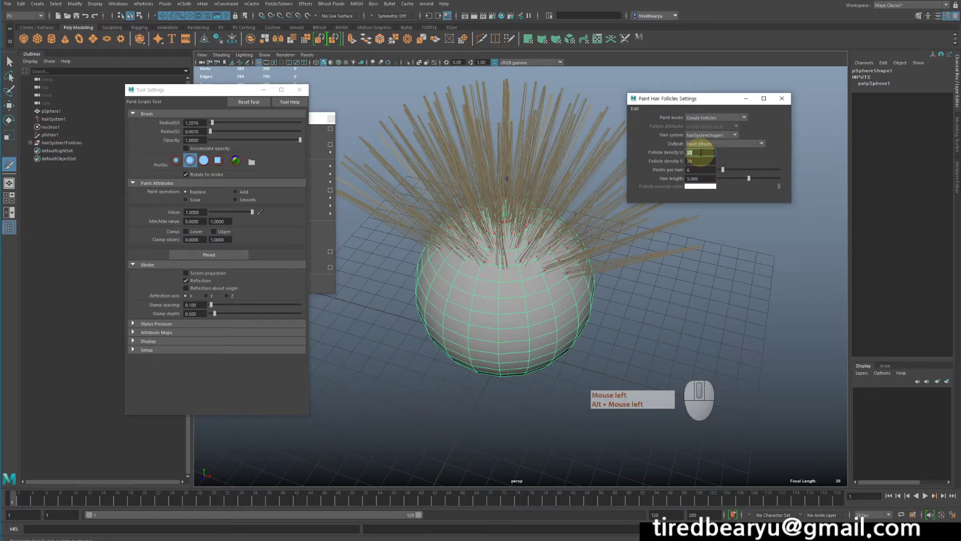
pyautogui.write('15')
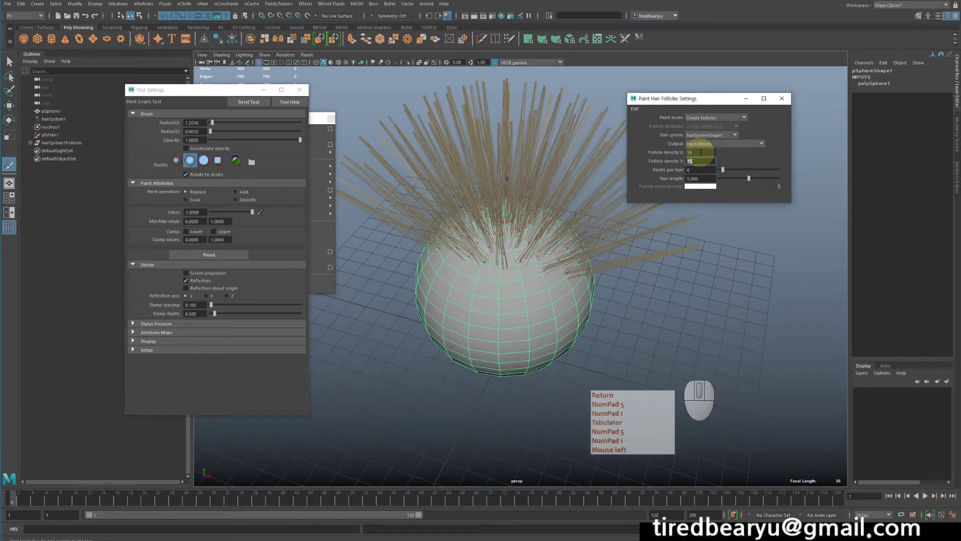
pyautogui.click(554, 259)
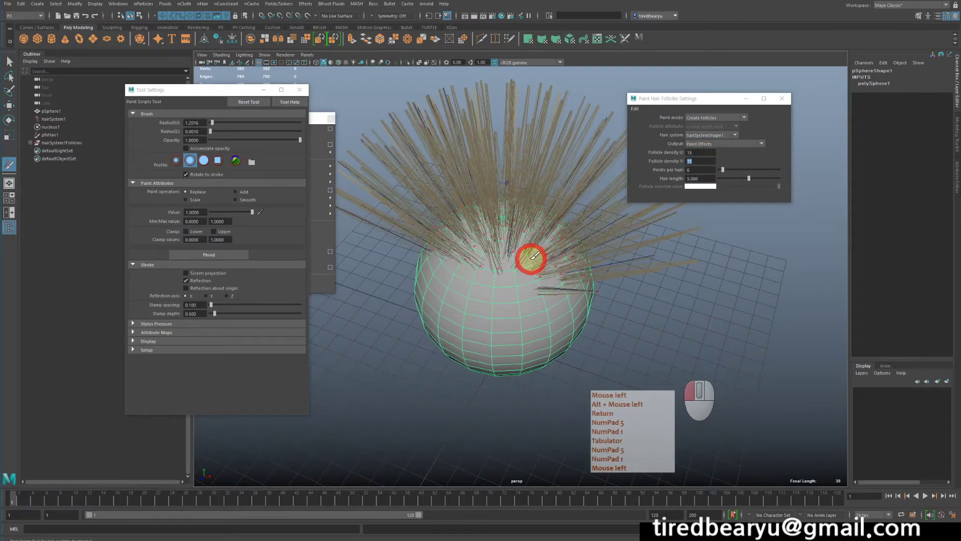
pyautogui.moveTo(534, 256)
pyautogui.keyDown('alt'); pyautogui.mouseDown()
pyautogui.moveTo(597, 269)
pyautogui.moveTo(542, 257)
pyautogui.moveTo(592, 253)
pyautogui.moveTo(555, 252)
pyautogui.moveTo(549, 240)
pyautogui.mouseUp(); pyautogui.keyUp('alt')
pyautogui.moveTo(546, 238)
pyautogui.mouseDown()
pyautogui.moveTo(561, 248)
pyautogui.moveTo(595, 246)
pyautogui.moveTo(597, 236)
pyautogui.moveTo(547, 225)
pyautogui.moveTo(565, 226)
pyautogui.moveTo(555, 233)
pyautogui.mouseUp()
# - Set the follicle density to 20 in both U and V and paint over the upper side of the sphere again
pyautogui.doubleClick(700, 154)
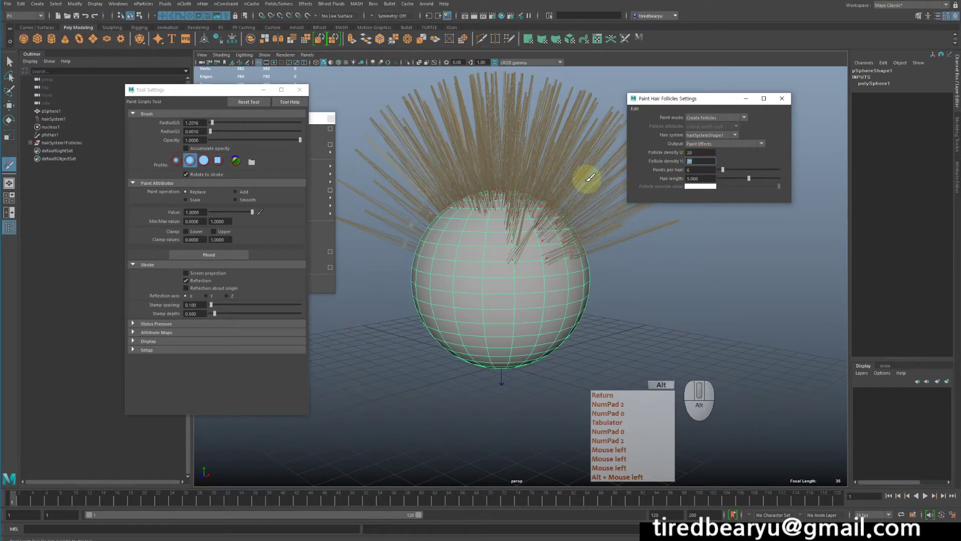
pyautogui.moveTo(579, 182)
pyautogui.keyDown('alt'); pyautogui.mouseDown()
pyautogui.moveTo(557, 251)
pyautogui.moveTo(541, 229)
pyautogui.moveTo(586, 268)
pyautogui.mouseUp(); pyautogui.keyUp('alt')
pyautogui.moveTo(587, 268); pyautogui.dragTo(565, 254)
pyautogui.keyDown('alt'); pyautogui.moveTo(536, 222); pyautogui.dragTo(594, 233); pyautogui.keyUp('alt')
pyautogui.keyDown('alt'); pyautogui.moveTo(602, 232); pyautogui.dragTo(592, 228); pyautogui.keyUp('alt')
pyautogui.keyDown('alt'); pyautogui.moveTo(580, 226); pyautogui.dragTo(531, 217, button='right'); pyautogui.keyUp('alt')
pyautogui.keyDown('alt'); pyautogui.moveTo(533, 214); pyautogui.dragTo(522, 208); pyautogui.keyUp('alt')
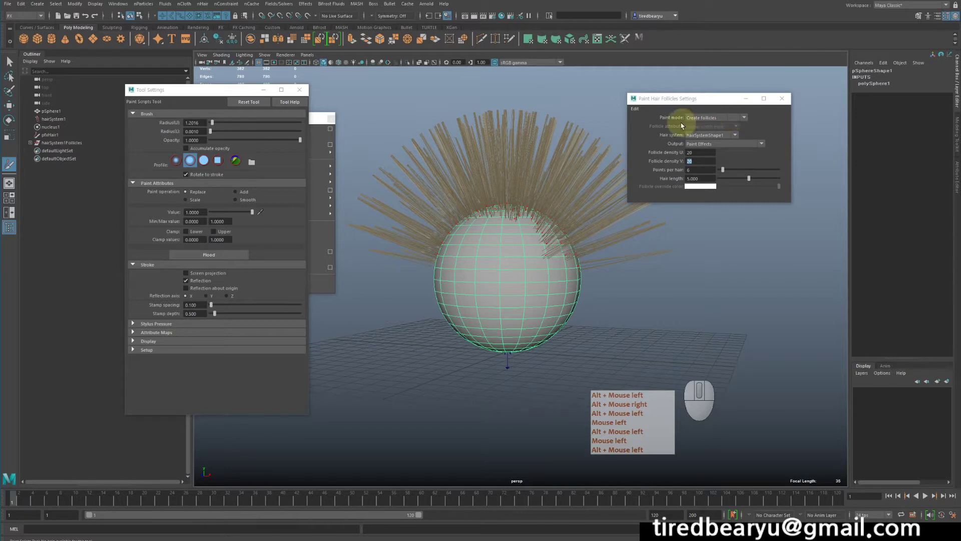
# - Switch the paint mode to Delete follicles and erase the lowest patch of hairs on the side of the sphere
pyautogui.click(701, 118)
pyautogui.click(703, 118)
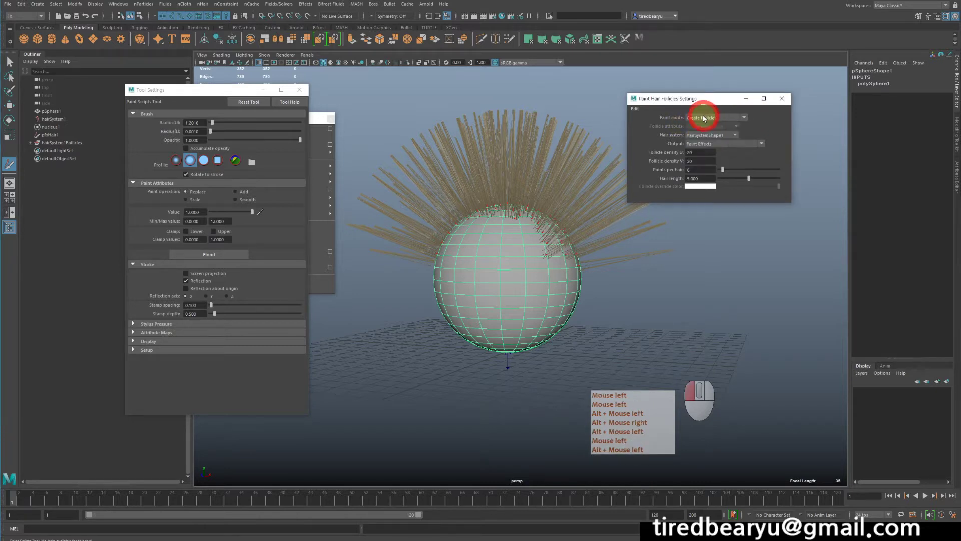
pyautogui.click(703, 118)
pyautogui.click(701, 126)
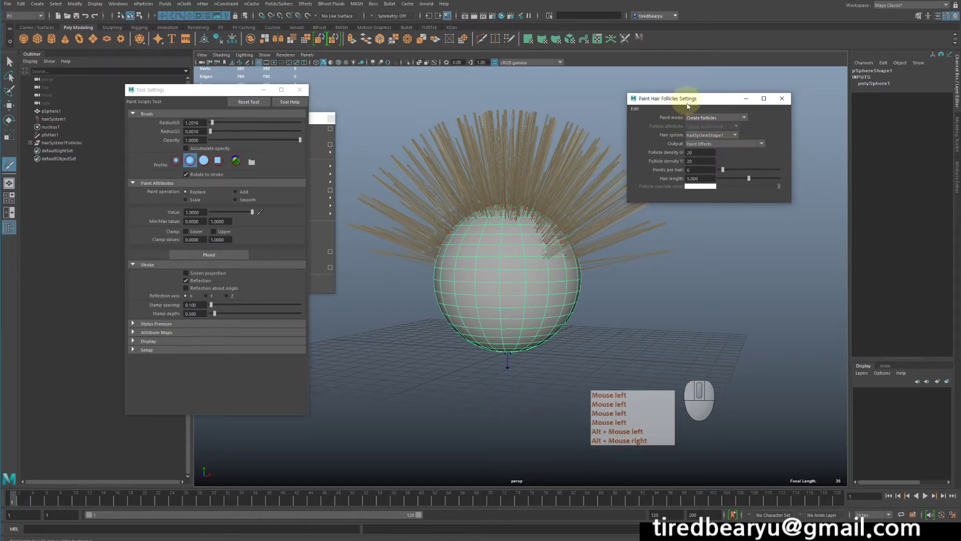
pyautogui.click(716, 143)
pyautogui.click(716, 144)
pyautogui.click(713, 118)
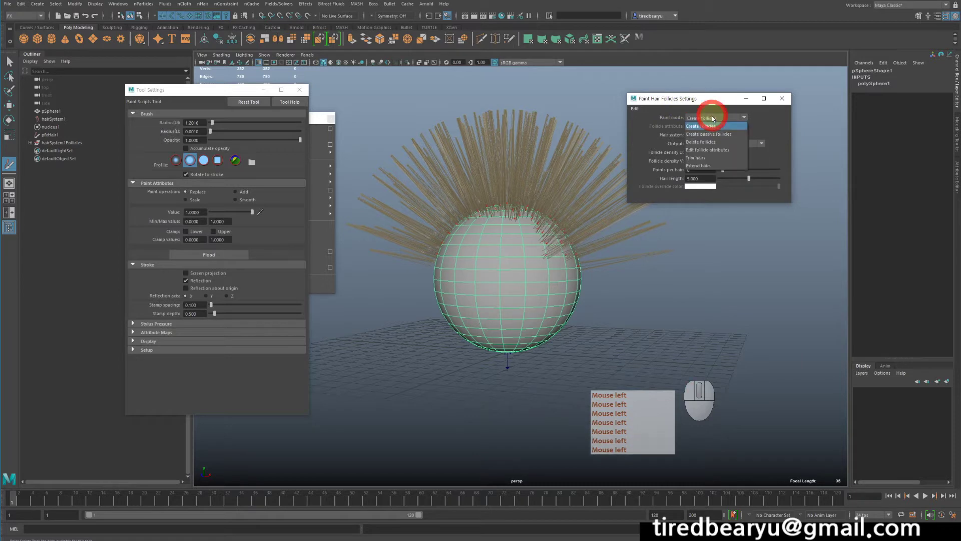
pyautogui.click(728, 143)
pyautogui.keyDown('alt'); pyautogui.moveTo(557, 201); pyautogui.dragTo(527, 218); pyautogui.keyUp('alt')
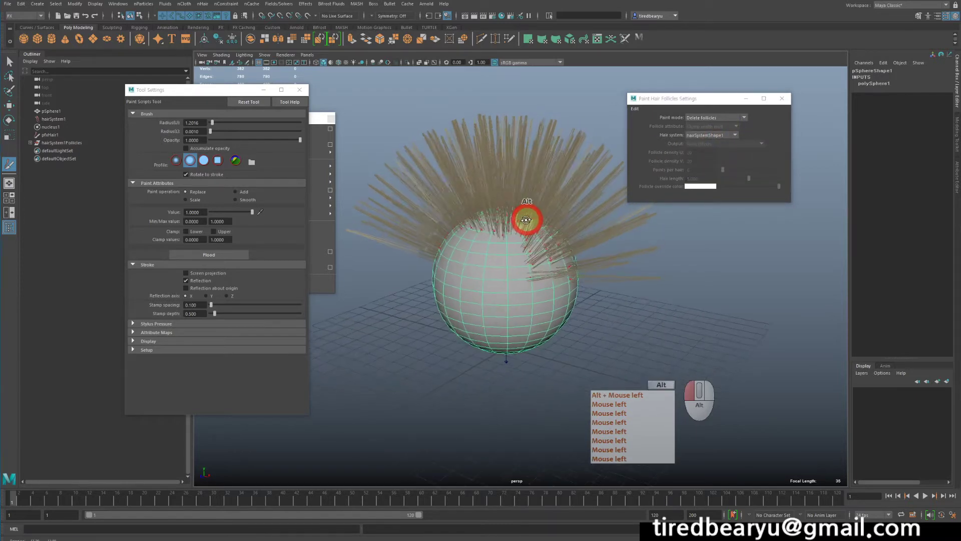
pyautogui.moveTo(556, 254)
pyautogui.mouseDown()
pyautogui.moveTo(560, 275)
pyautogui.moveTo(538, 281)
pyautogui.mouseUp()
# - Set the paint mode to Edit follicle attributes and choose Hair scale as the follicle attribute
pyautogui.click(709, 118)
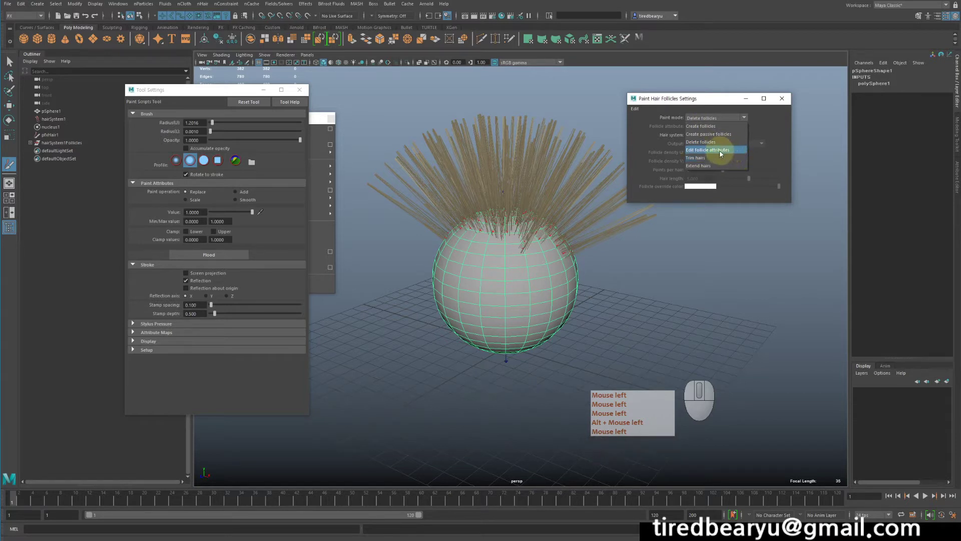
pyautogui.click(720, 150)
pyautogui.click(701, 127)
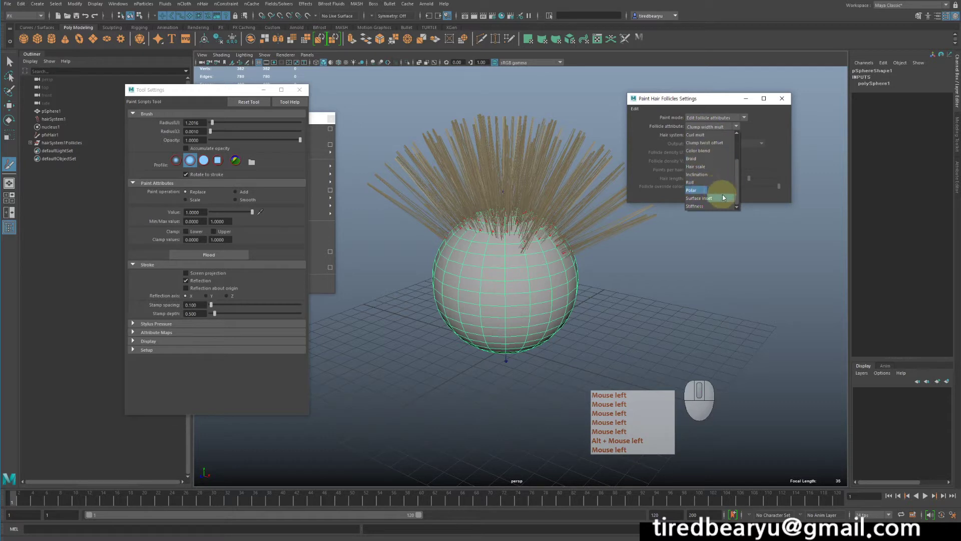
pyautogui.scroll(4, 722, 194)
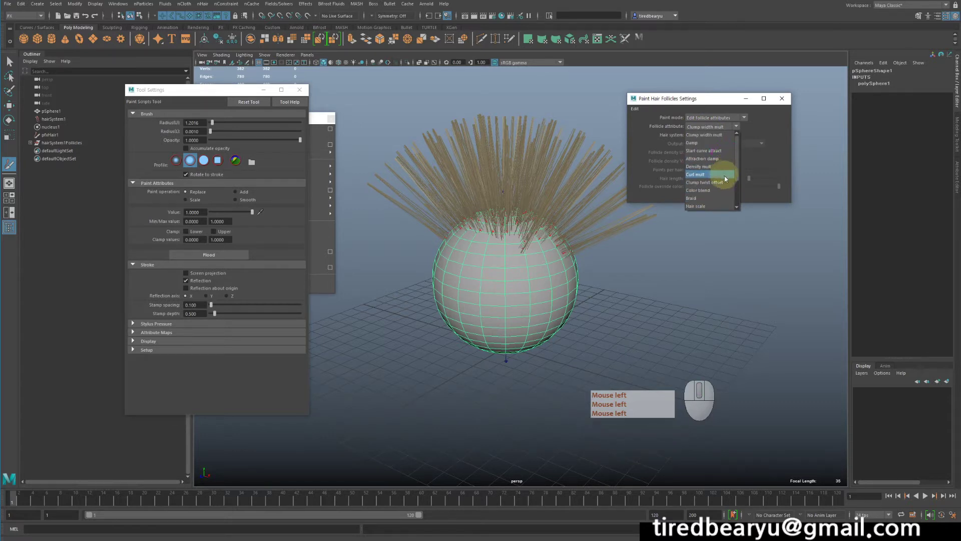
pyautogui.scroll(-5, 723, 182)
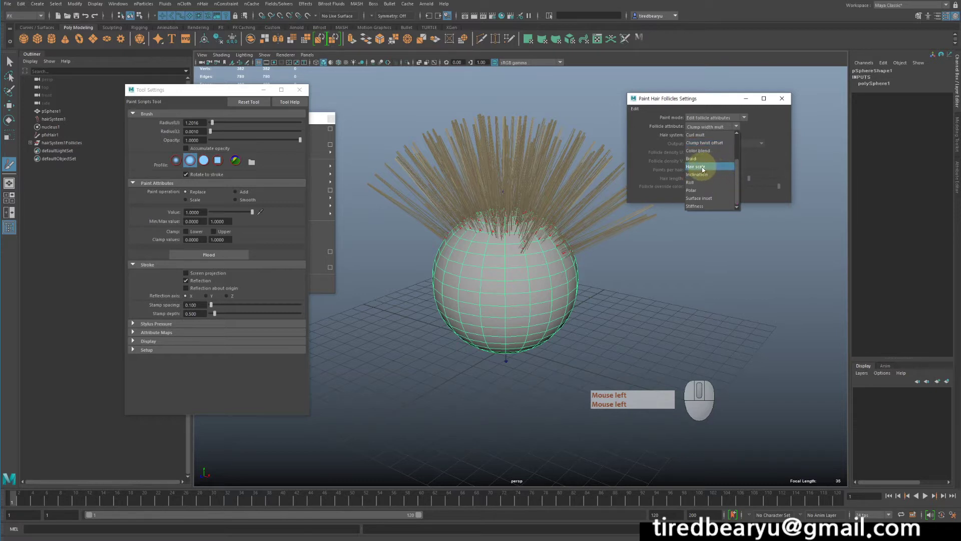
pyautogui.click(703, 169)
# - Try painting the Hair scale attribute over the hairs along the front and side of the sphere
pyautogui.moveTo(539, 243)
pyautogui.mouseDown()
pyautogui.moveTo(571, 227)
pyautogui.moveTo(570, 244)
pyautogui.moveTo(528, 251)
pyautogui.mouseUp()
pyautogui.moveTo(525, 246)
pyautogui.mouseDown()
pyautogui.moveTo(580, 244)
pyautogui.moveTo(540, 245)
pyautogui.mouseUp()
pyautogui.moveTo(540, 244)
pyautogui.keyDown('alt'); pyautogui.mouseDown()
pyautogui.moveTo(589, 225)
pyautogui.moveTo(548, 217)
pyautogui.moveTo(551, 236)
pyautogui.moveTo(539, 235)
pyautogui.moveTo(544, 224)
pyautogui.moveTo(534, 240)
pyautogui.moveTo(521, 239)
pyautogui.mouseUp(); pyautogui.keyUp('alt')
pyautogui.middleClick(554, 235)
pyautogui.keyDown('alt'); pyautogui.click(524, 230); pyautogui.keyUp('alt')
pyautogui.keyDown('alt'); pyautogui.moveTo(519, 237); pyautogui.dragTo(557, 236); pyautogui.keyUp('alt')
pyautogui.click(714, 127)
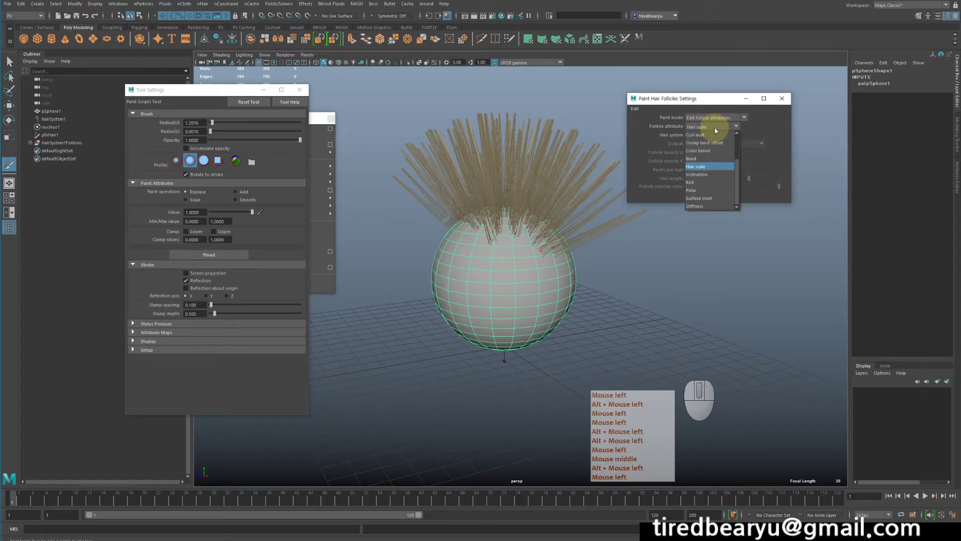
pyautogui.click(714, 127)
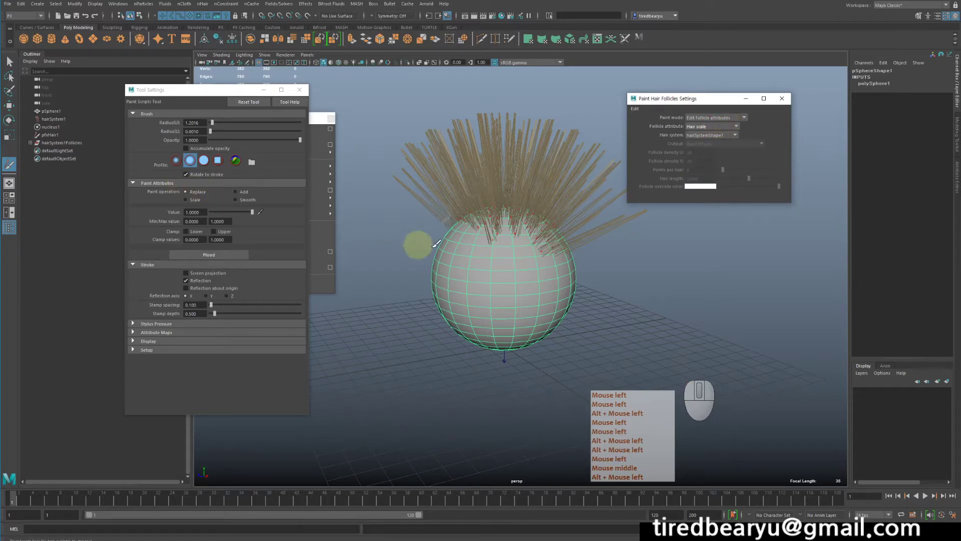
pyautogui.keyDown('alt'); pyautogui.moveTo(518, 246); pyautogui.dragTo(520, 222); pyautogui.keyUp('alt')
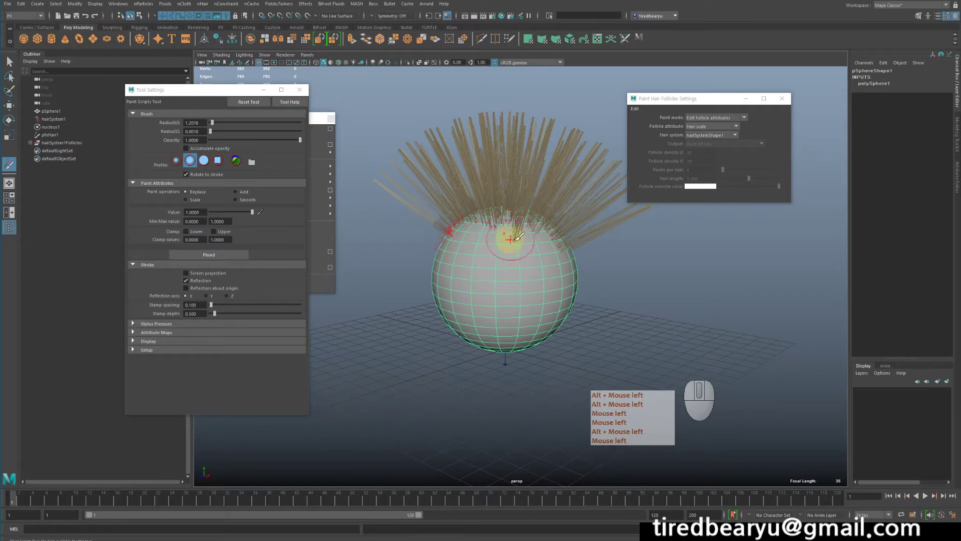
pyautogui.moveTo(547, 248)
pyautogui.keyDown('alt'); pyautogui.mouseDown()
pyautogui.moveTo(516, 241)
pyautogui.moveTo(555, 253)
pyautogui.mouseUp(); pyautogui.keyUp('alt')
# - Lower the paint value to about 0.22 and paint around the sides of the sphere to shorten the outer hairs
pyautogui.click(225, 213)
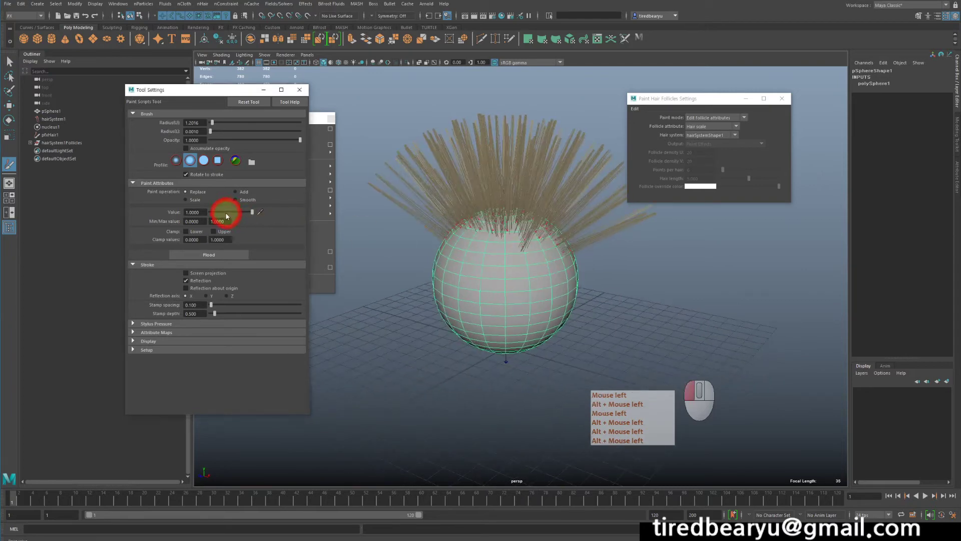
pyautogui.moveTo(225, 212); pyautogui.dragTo(220, 213)
pyautogui.keyDown('alt'); pyautogui.moveTo(580, 250); pyautogui.dragTo(552, 242); pyautogui.keyUp('alt')
pyautogui.moveTo(551, 241)
pyautogui.mouseDown()
pyautogui.moveTo(572, 253)
pyautogui.moveTo(500, 249)
pyautogui.mouseUp()
pyautogui.moveTo(499, 250)
pyautogui.mouseDown()
pyautogui.moveTo(491, 254)
pyautogui.moveTo(571, 257)
pyautogui.moveTo(534, 250)
pyautogui.mouseUp()
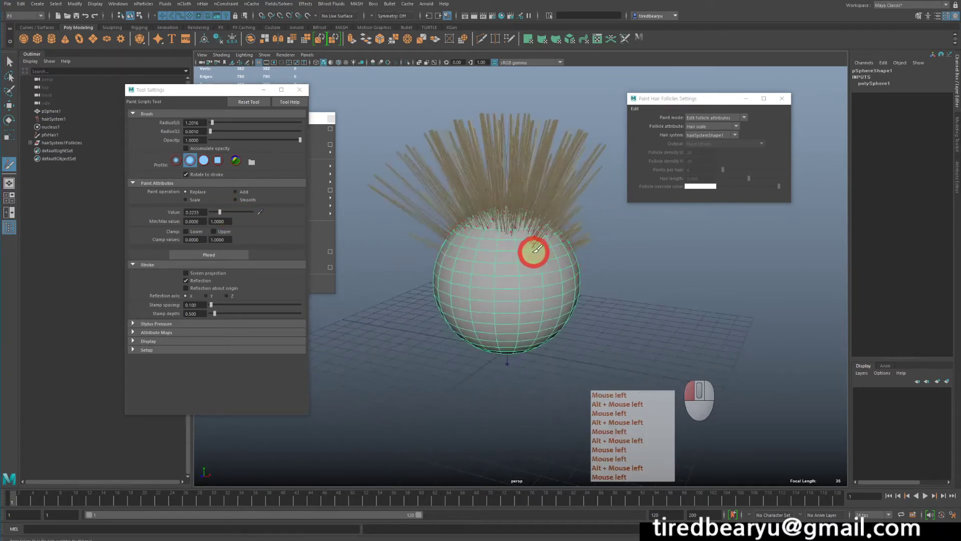
pyautogui.keyDown('alt'); pyautogui.moveTo(592, 245); pyautogui.dragTo(531, 260); pyautogui.keyUp('alt')
pyautogui.moveTo(546, 251); pyautogui.dragTo(555, 243)
pyautogui.keyDown('alt'); pyautogui.moveTo(555, 243); pyautogui.dragTo(473, 261); pyautogui.keyUp('alt')
pyautogui.moveTo(549, 272); pyautogui.dragTo(594, 278)
pyautogui.keyDown('alt'); pyautogui.moveTo(597, 278); pyautogui.dragTo(516, 280); pyautogui.keyUp('alt')
pyautogui.moveTo(512, 303); pyautogui.dragTo(626, 279)
pyautogui.moveTo(545, 258)
pyautogui.keyDown('alt'); pyautogui.mouseDown()
pyautogui.moveTo(557, 238)
pyautogui.moveTo(574, 258)
pyautogui.moveTo(534, 280)
pyautogui.moveTo(569, 250)
pyautogui.moveTo(515, 262)
pyautogui.mouseUp(); pyautogui.keyUp('alt')
pyautogui.moveTo(570, 238); pyautogui.dragTo(552, 243)
pyautogui.keyDown('alt'); pyautogui.moveTo(555, 243); pyautogui.dragTo(585, 240); pyautogui.keyUp('alt')
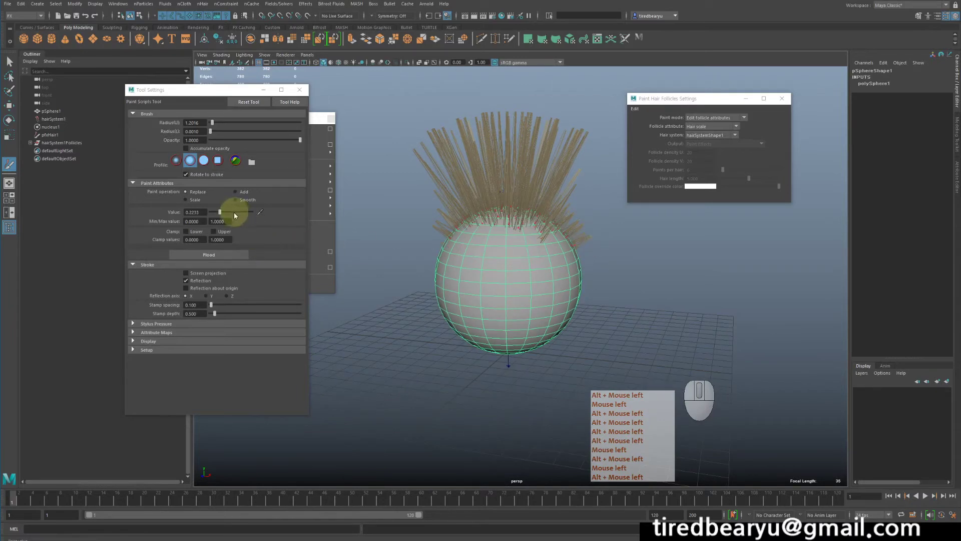
# - Raise the paint value to 1 and repaint the hair scale on the shortened side hairs
pyautogui.moveTo(233, 213); pyautogui.dragTo(257, 213)
pyautogui.keyDown('alt'); pyautogui.moveTo(565, 246); pyautogui.dragTo(535, 244); pyautogui.keyUp('alt')
pyautogui.moveTo(568, 242)
pyautogui.mouseDown()
pyautogui.moveTo(551, 245)
pyautogui.moveTo(531, 299)
pyautogui.mouseUp()
pyautogui.moveTo(557, 256); pyautogui.dragTo(593, 246)
pyautogui.moveTo(505, 230)
pyautogui.keyDown('alt'); pyautogui.mouseDown()
pyautogui.moveTo(496, 238)
pyautogui.moveTo(518, 245)
pyautogui.mouseUp(); pyautogui.keyUp('alt')
pyautogui.moveTo(453, 258)
pyautogui.mouseDown()
pyautogui.moveTo(456, 285)
pyautogui.moveTo(579, 255)
pyautogui.moveTo(426, 257)
pyautogui.mouseUp()
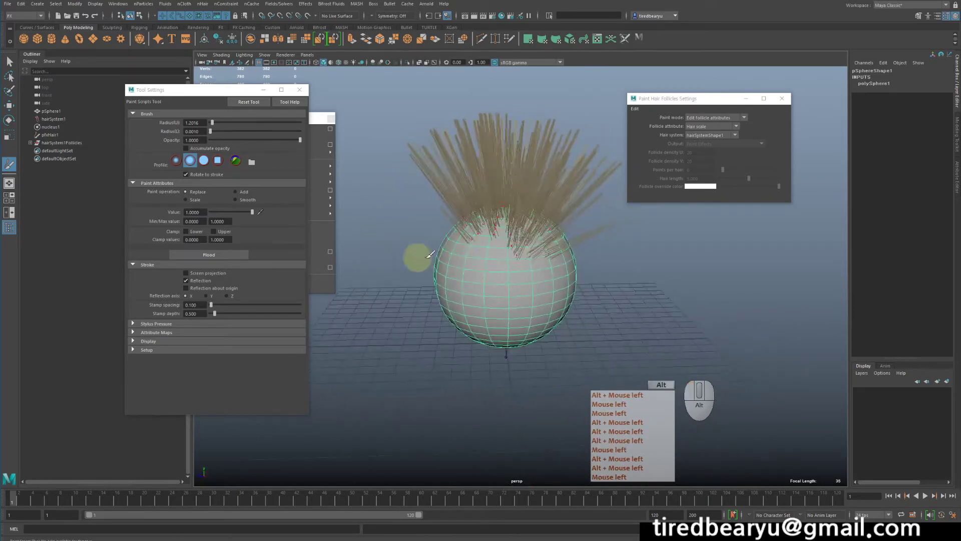
# - Leave follicle painting for the Move tool, select the Paint Effects hair, and rearrange the floating windows to uncover the nHair commands
pyautogui.press('w')
pyautogui.click(629, 258)
pyautogui.keyDown('alt'); pyautogui.moveTo(629, 257); pyautogui.dragTo(572, 196); pyautogui.keyUp('alt')
pyautogui.click(588, 198)
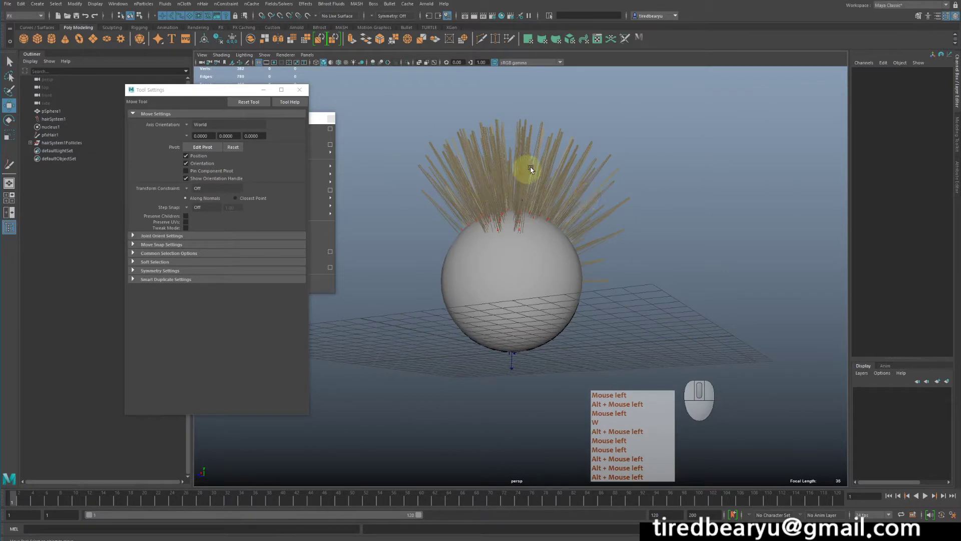
pyautogui.click(478, 151)
pyautogui.moveTo(214, 88); pyautogui.dragTo(161, 113)
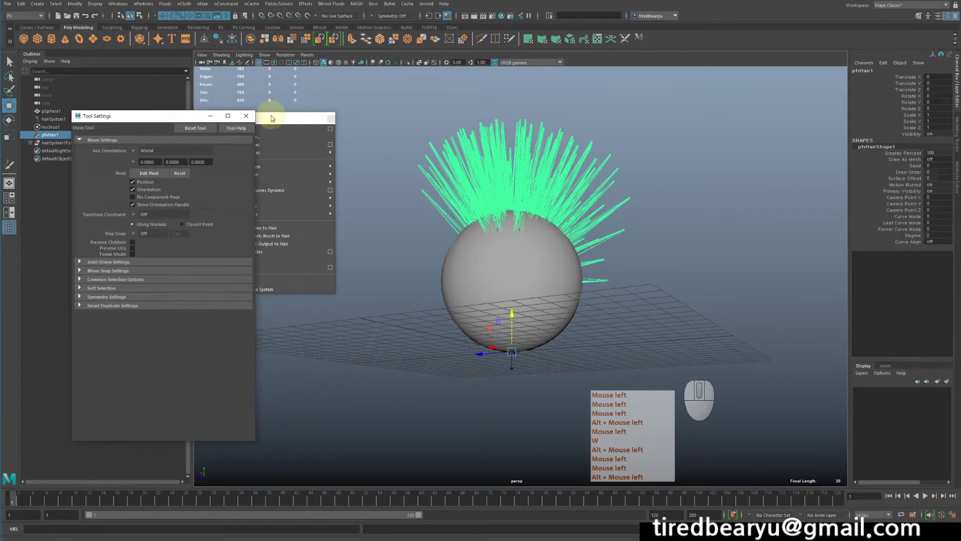
pyautogui.moveTo(271, 116); pyautogui.dragTo(304, 82)
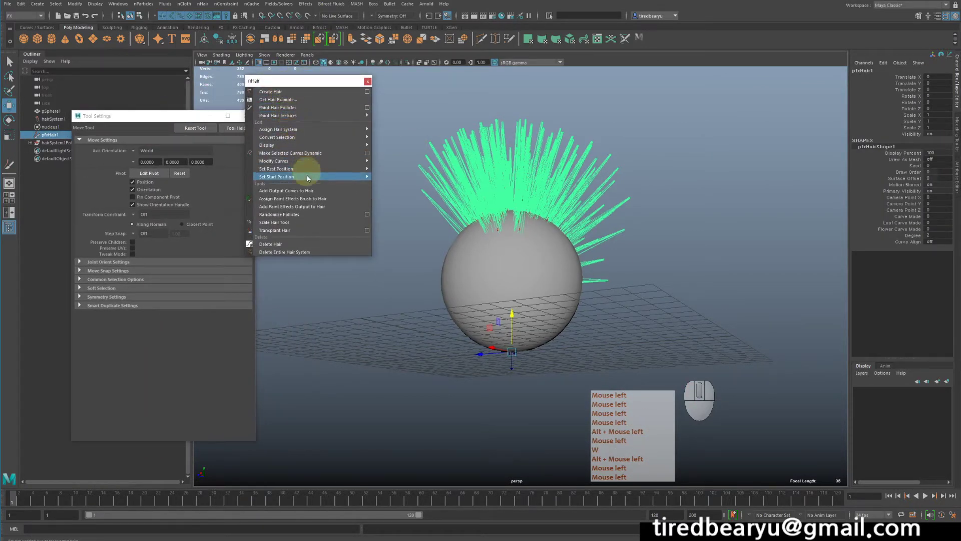
# - Lengthen the selected hair with the Scale Hair Tool, then return to the Move tool and deselect the hair
pyautogui.click(285, 223)
pyautogui.keyDown('alt'); pyautogui.moveTo(579, 233); pyautogui.dragTo(531, 237); pyautogui.keyUp('alt')
pyautogui.keyDown('alt'); pyautogui.moveTo(532, 237); pyautogui.dragTo(595, 245); pyautogui.keyUp('alt')
pyautogui.press('w')
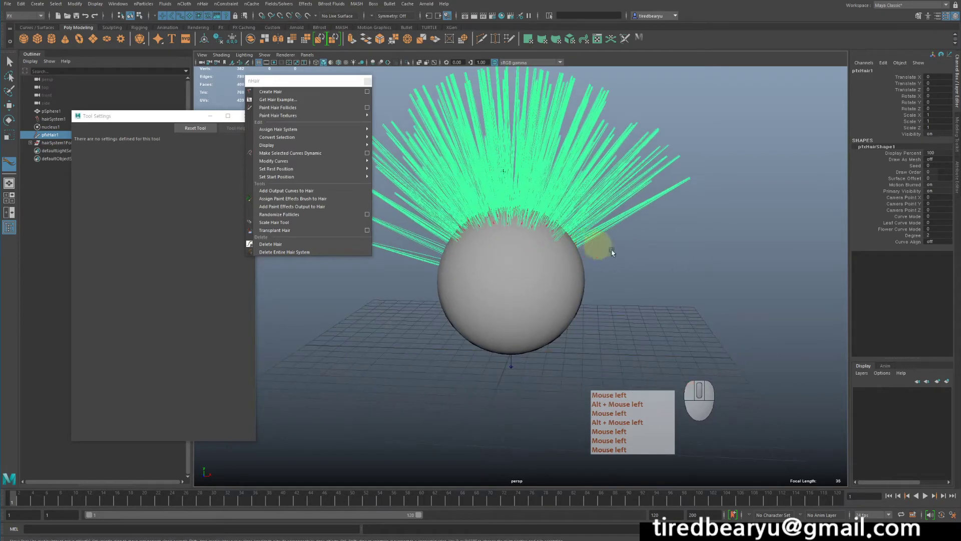
pyautogui.click(665, 271)
pyautogui.keyDown('alt'); pyautogui.moveTo(665, 271); pyautogui.dragTo(647, 266); pyautogui.keyUp('alt')
pyautogui.keyDown('alt'); pyautogui.moveTo(647, 266); pyautogui.dragTo(602, 254, button='right'); pyautogui.keyUp('alt')
pyautogui.keyDown('alt'); pyautogui.moveTo(602, 255); pyautogui.dragTo(612, 257, button='middle'); pyautogui.keyUp('alt')
pyautogui.keyDown('alt'); pyautogui.click(613, 253); pyautogui.keyUp('alt')
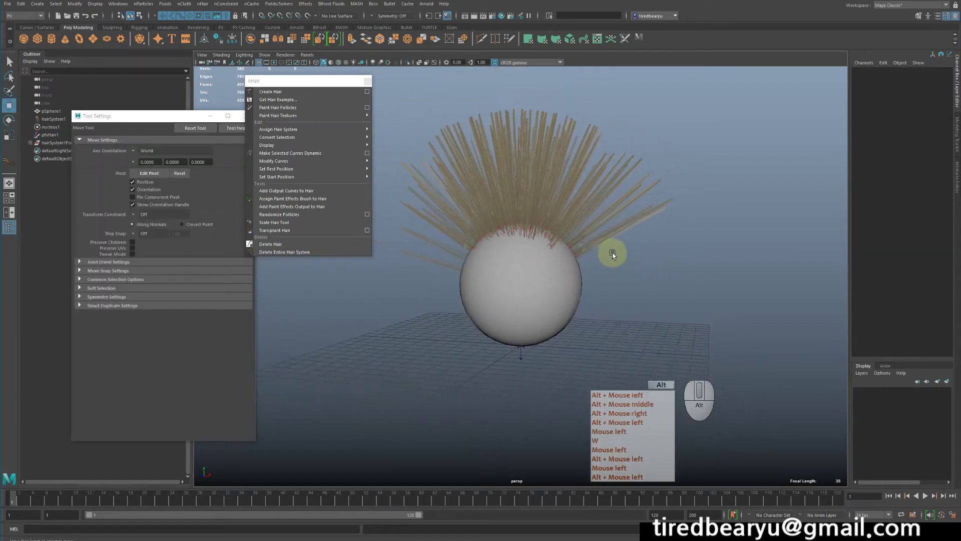
pyautogui.keyDown('alt'); pyautogui.moveTo(612, 255); pyautogui.dragTo(586, 245); pyautogui.keyUp('alt')
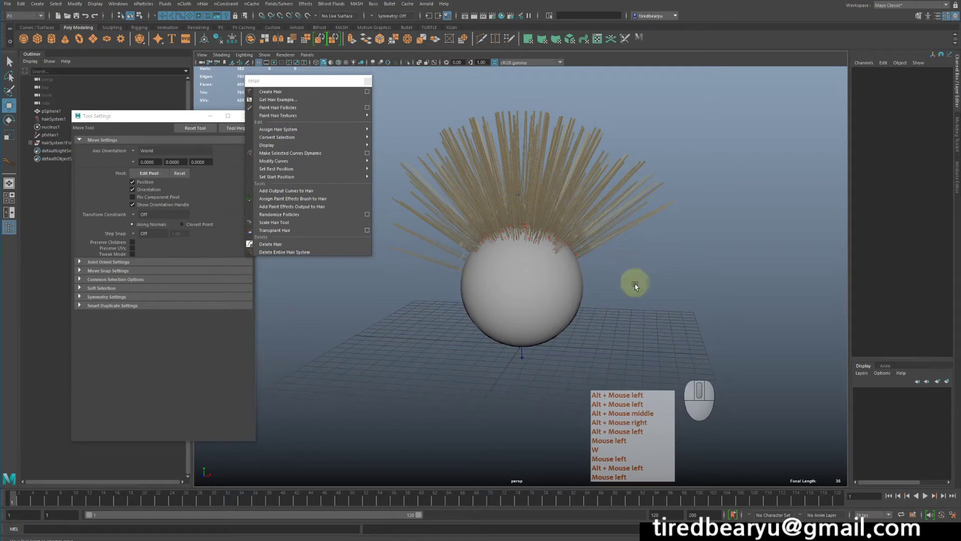
# - Select the hairSystem1Follicles group and apply Randomize Follicles to it
pyautogui.keyDown('alt'); pyautogui.moveTo(581, 170); pyautogui.dragTo(494, 181); pyautogui.keyUp('alt')
pyautogui.keyDown('alt'); pyautogui.moveTo(494, 183); pyautogui.dragTo(615, 198, button='right'); pyautogui.keyUp('alt')
pyautogui.keyDown('alt'); pyautogui.moveTo(616, 197); pyautogui.dragTo(613, 215, button='middle'); pyautogui.keyUp('alt')
pyautogui.keyDown('alt'); pyautogui.moveTo(613, 215); pyautogui.dragTo(601, 173); pyautogui.keyUp('alt')
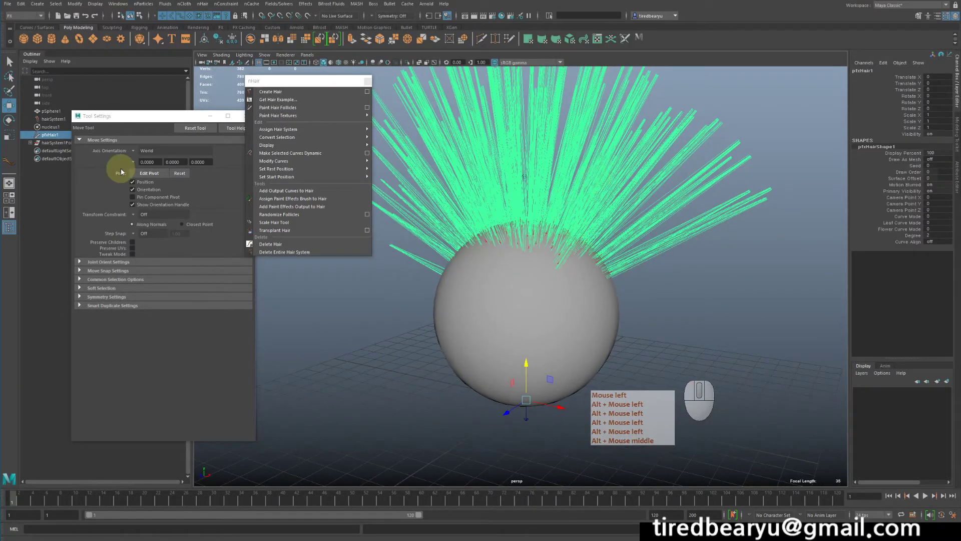
pyautogui.click(49, 143)
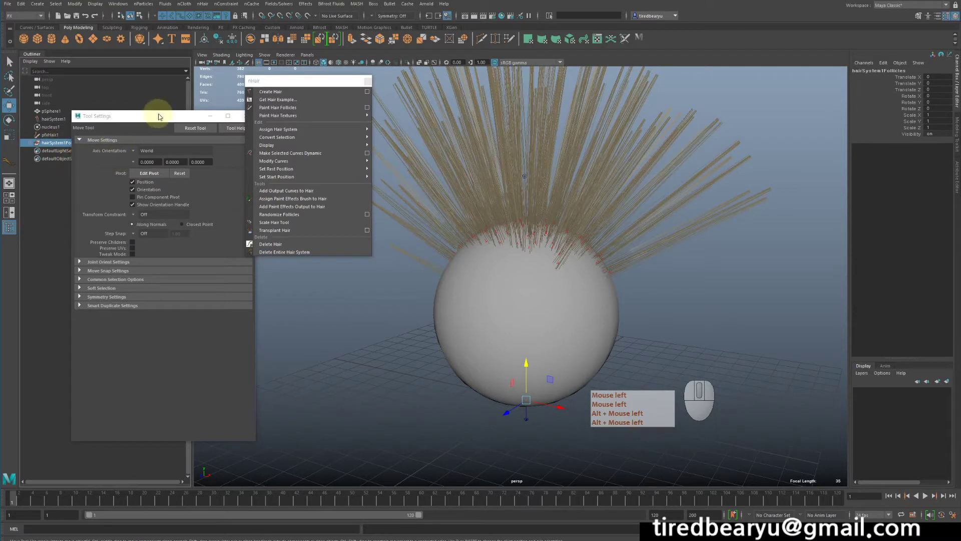
pyautogui.moveTo(156, 116)
pyautogui.mouseDown()
pyautogui.moveTo(160, 165)
pyautogui.moveTo(162, 125)
pyautogui.mouseUp()
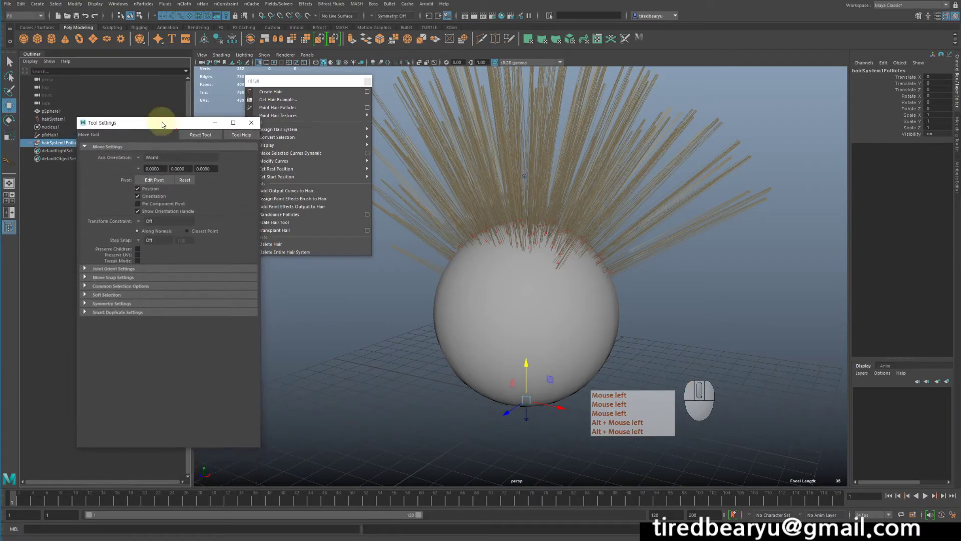
pyautogui.click(301, 80)
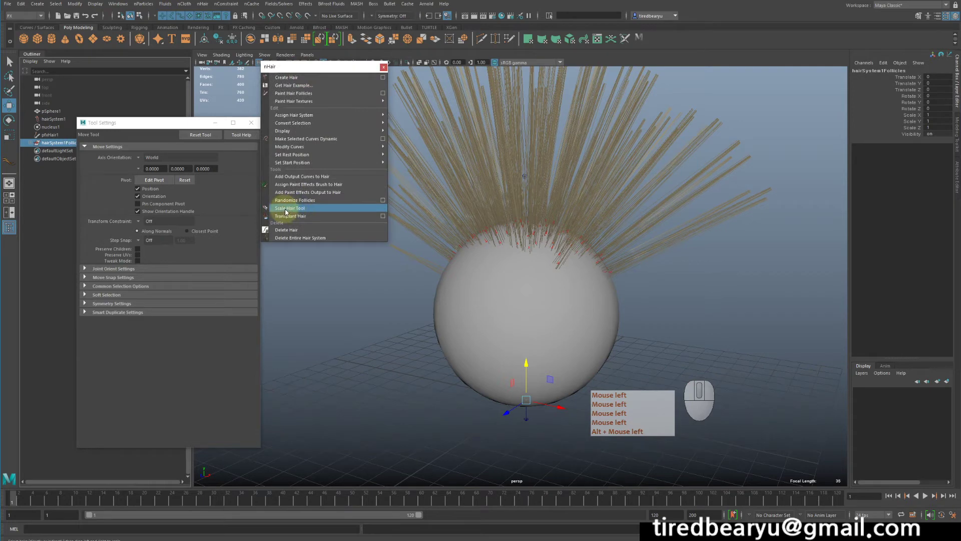
pyautogui.click(315, 201)
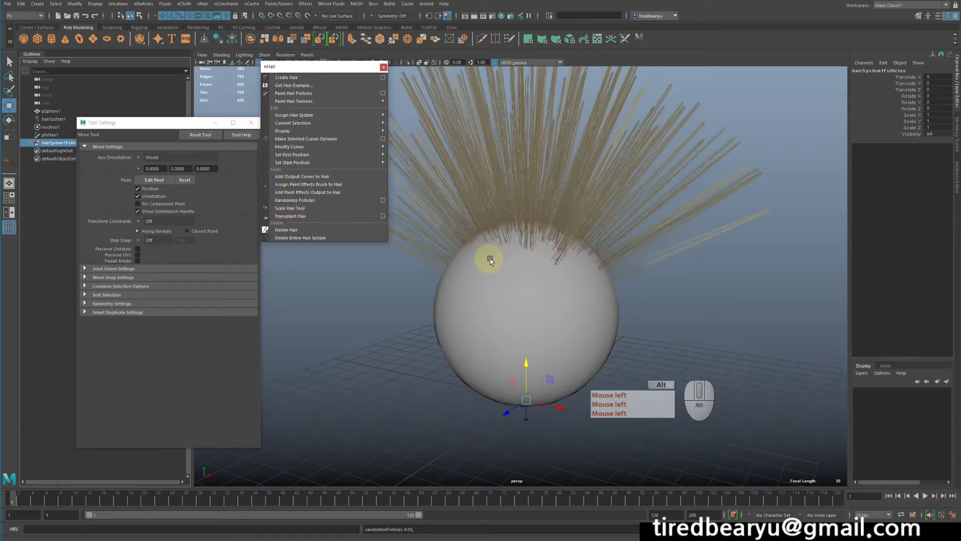
pyautogui.keyDown('alt'); pyautogui.moveTo(489, 257); pyautogui.dragTo(539, 301); pyautogui.keyUp('alt')
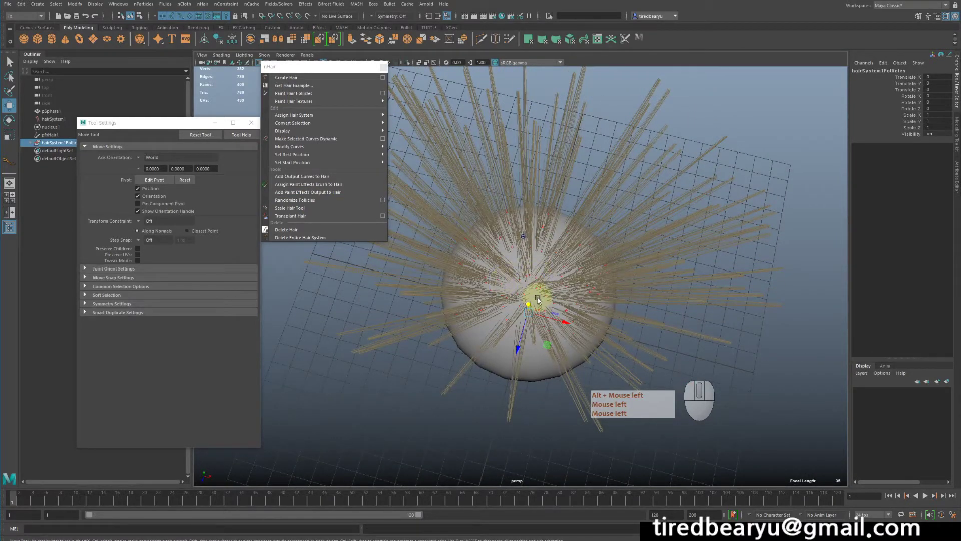
# - Play the hair simulation and examine how the randomized hair falls around the sphere
pyautogui.keyDown('alt'); pyautogui.moveTo(537, 299); pyautogui.dragTo(536, 261); pyautogui.keyUp('alt')
pyautogui.keyDown('alt'); pyautogui.moveTo(536, 261); pyautogui.dragTo(559, 275, button='middle'); pyautogui.keyUp('alt')
pyautogui.keyDown('alt'); pyautogui.moveTo(559, 276); pyautogui.dragTo(569, 246); pyautogui.keyUp('alt')
pyautogui.keyDown('alt'); pyautogui.moveTo(569, 245); pyautogui.dragTo(565, 249, button='middle'); pyautogui.keyUp('alt')
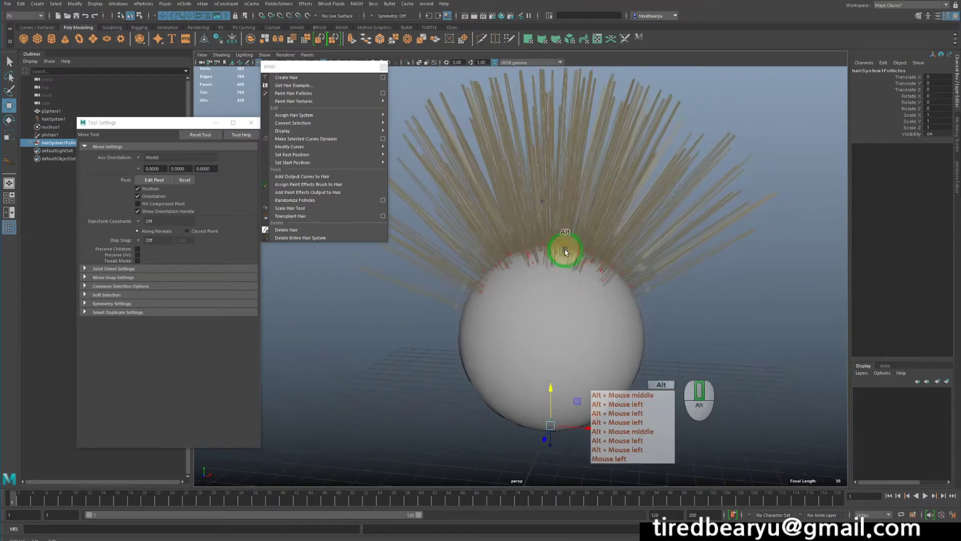
pyautogui.keyDown('alt'); pyautogui.moveTo(565, 249); pyautogui.dragTo(500, 240, button='right'); pyautogui.keyUp('alt')
pyautogui.keyDown('alt'); pyautogui.moveTo(671, 265); pyautogui.dragTo(672, 265); pyautogui.keyUp('alt')
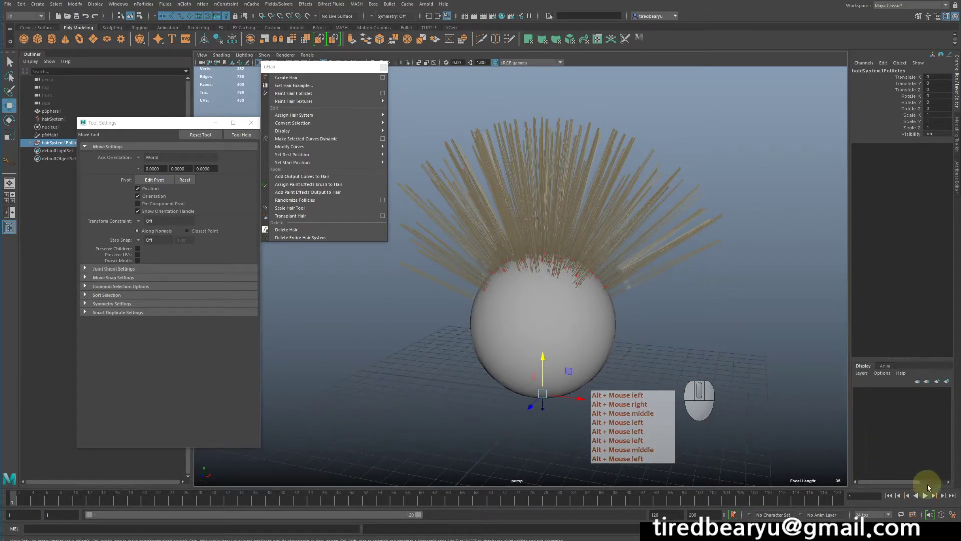
pyautogui.click(925, 496)
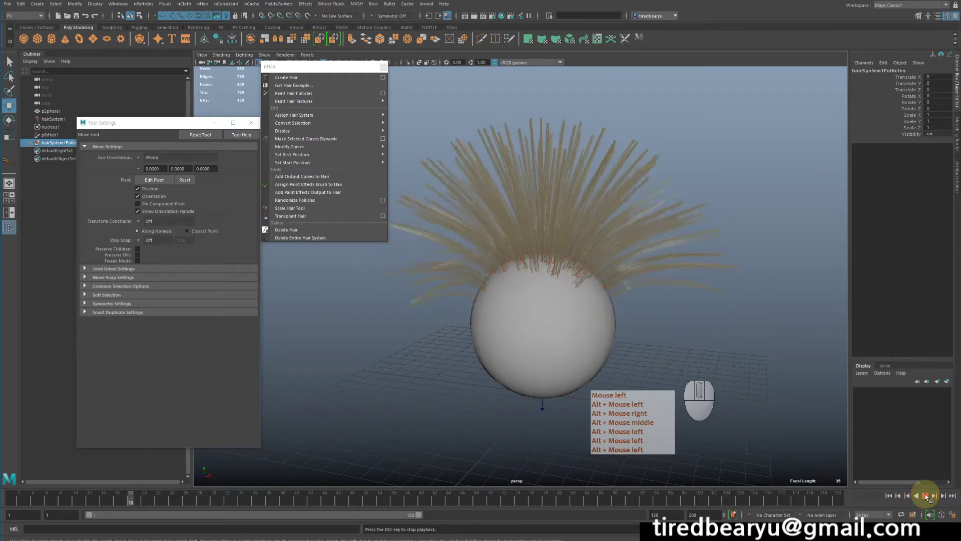
pyautogui.keyDown('alt'); pyautogui.moveTo(678, 285); pyautogui.dragTo(713, 300); pyautogui.keyUp('alt')
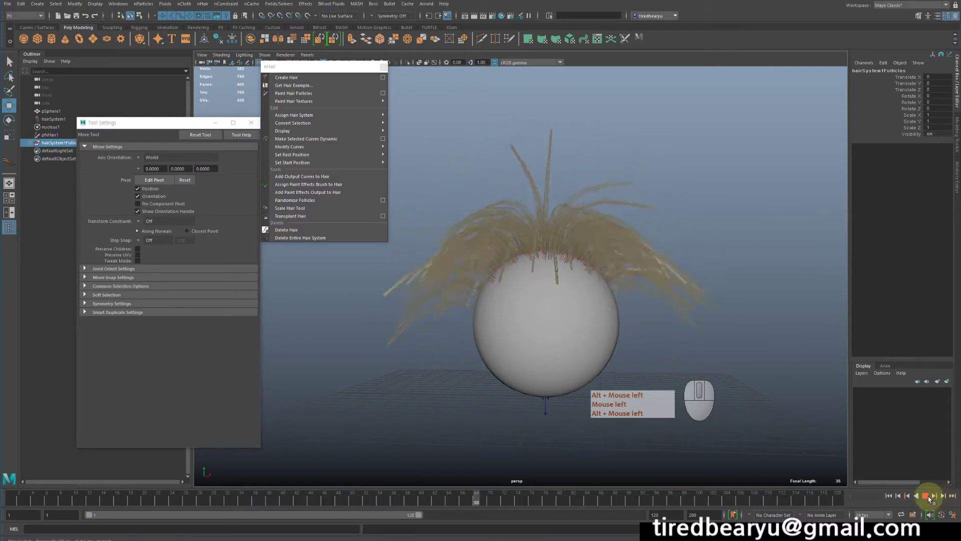
pyautogui.click(761, 372)
pyautogui.keyDown('alt'); pyautogui.moveTo(743, 360); pyautogui.dragTo(731, 298, button='middle'); pyautogui.keyUp('alt')
pyautogui.keyDown('alt'); pyautogui.moveTo(732, 298); pyautogui.dragTo(725, 292); pyautogui.keyUp('alt')
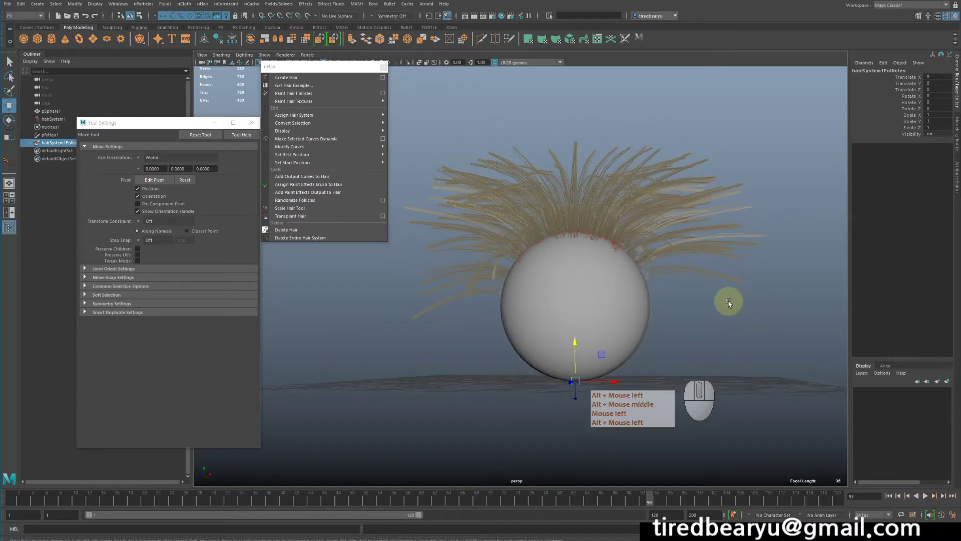
# - Extend the playback range to frame 200 and replay the hair simulation
pyautogui.click(924, 496)
pyautogui.doubleClick(393, 516)
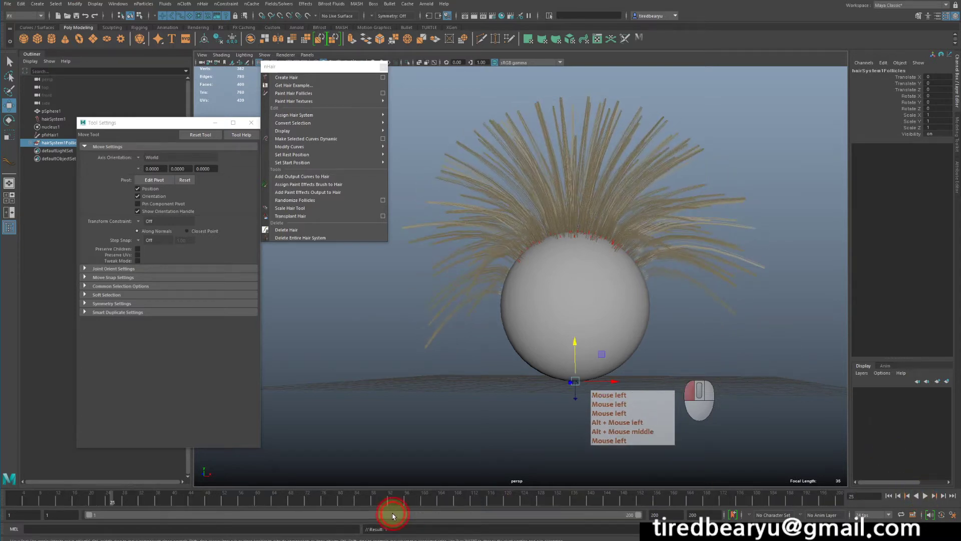
pyautogui.click(925, 496)
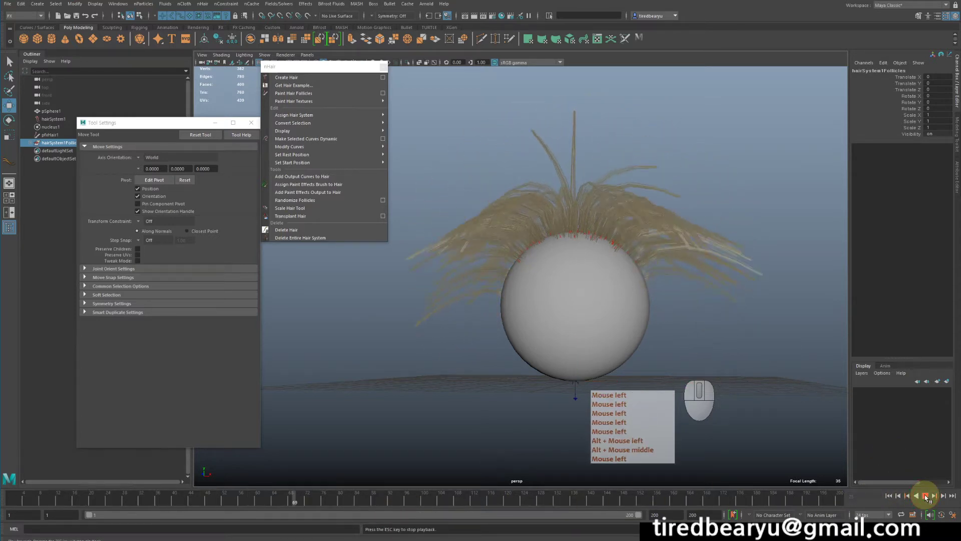
pyautogui.keyDown('alt'); pyautogui.moveTo(714, 350); pyautogui.dragTo(677, 235); pyautogui.keyUp('alt')
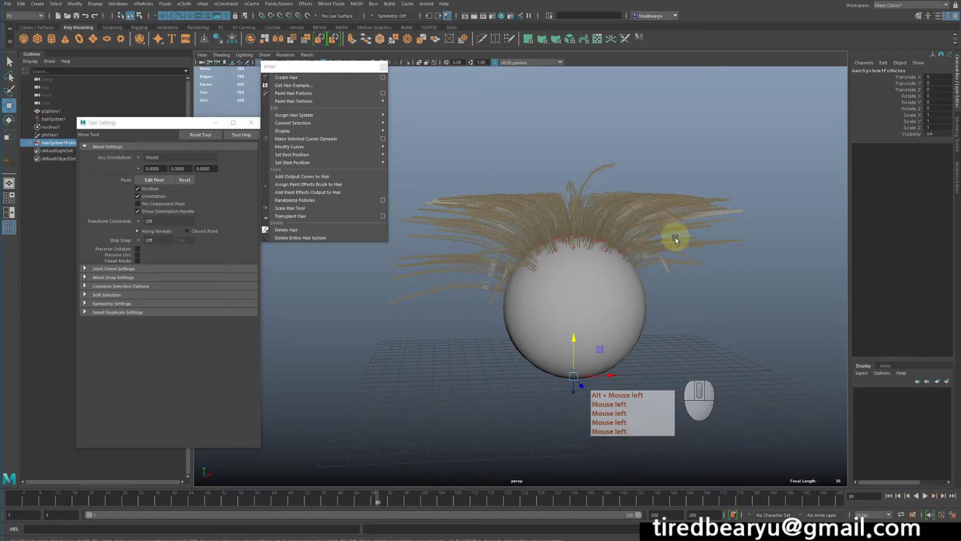
pyautogui.keyDown('alt'); pyautogui.moveTo(696, 248); pyautogui.dragTo(669, 241); pyautogui.keyUp('alt')
# - Select the Paint Effects hair and expand the Dynamic Properties of hairSystemShape1
pyautogui.click(667, 241)
pyautogui.click(921, 497)
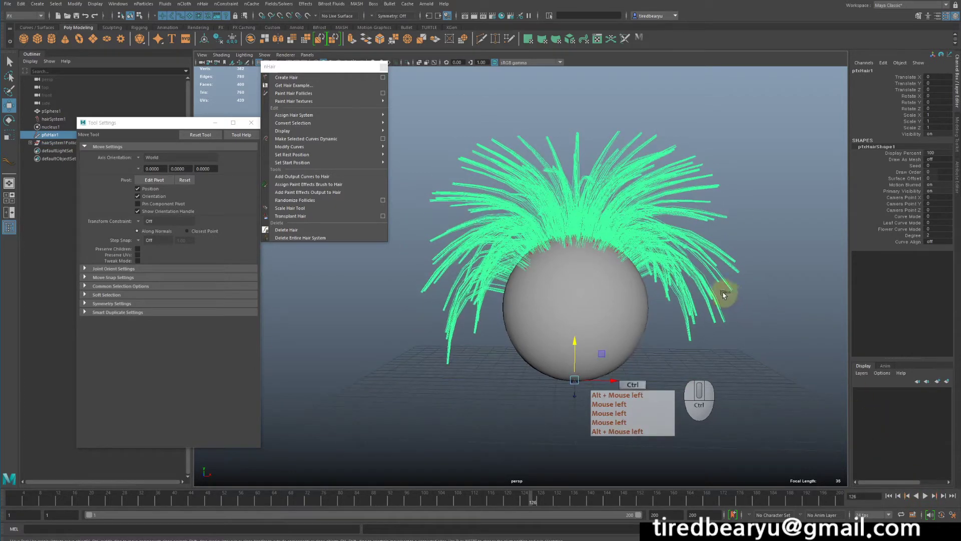
pyautogui.hotkey('ctrl', 'a')
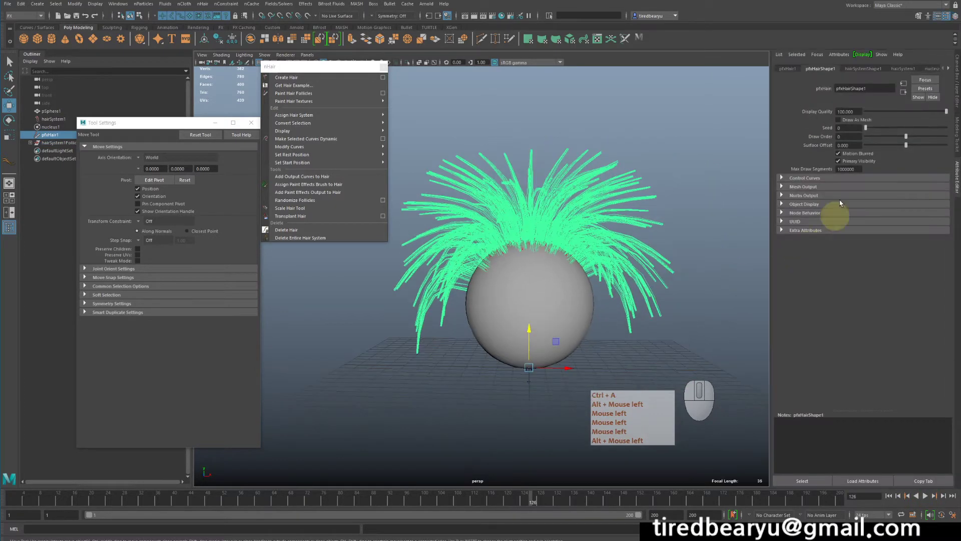
pyautogui.click(868, 71)
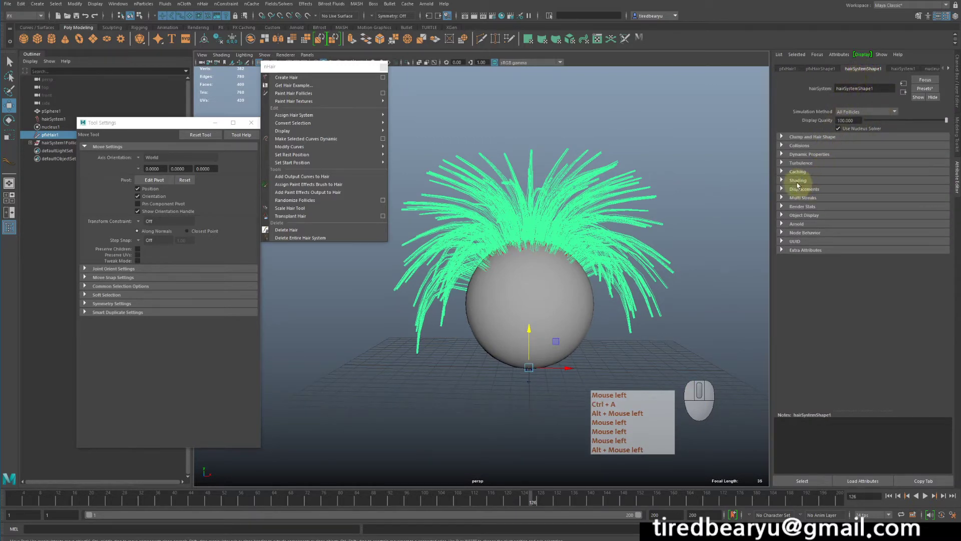
pyautogui.click(802, 138)
pyautogui.click(803, 139)
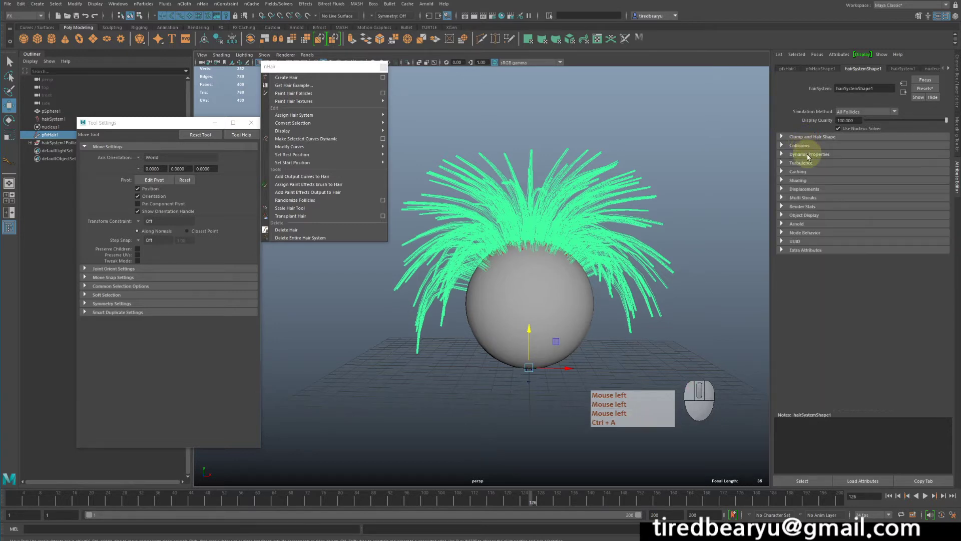
pyautogui.click(802, 154)
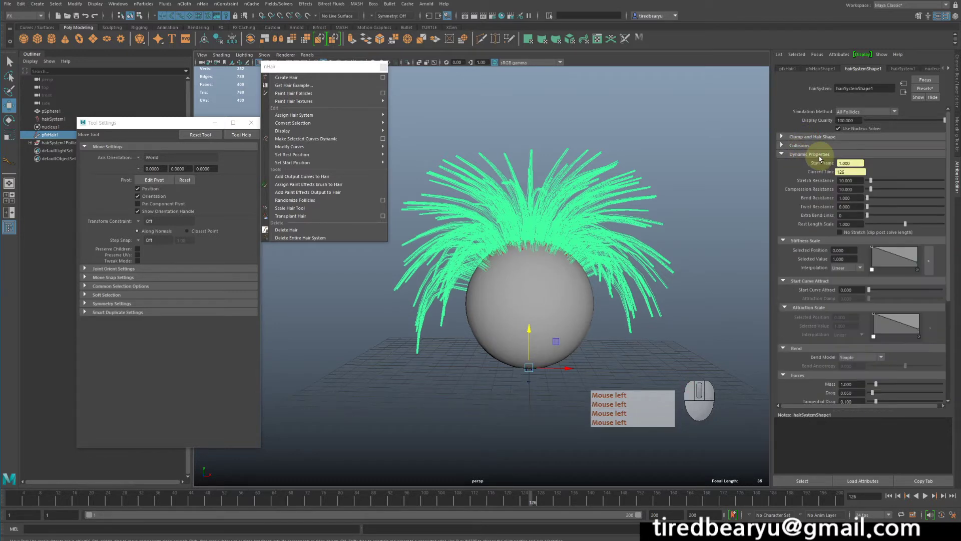
# - Set the hair system's Bend Resistance to 0.1 and its Compression Resistance to 1
pyautogui.keyDown('alt'); pyautogui.moveTo(673, 202); pyautogui.dragTo(721, 187, button='middle'); pyautogui.keyUp('alt')
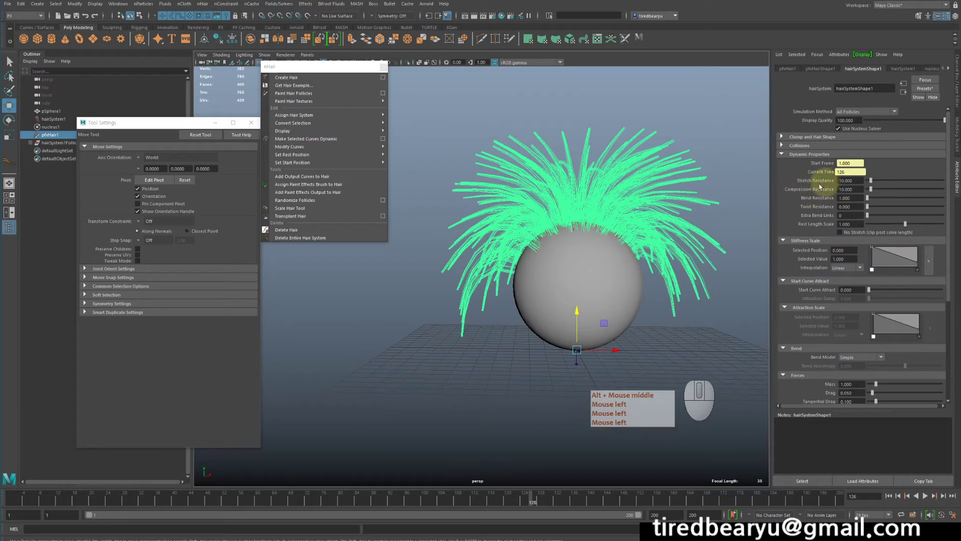
pyautogui.click(856, 198)
pyautogui.write('.1')
pyautogui.press('Return')
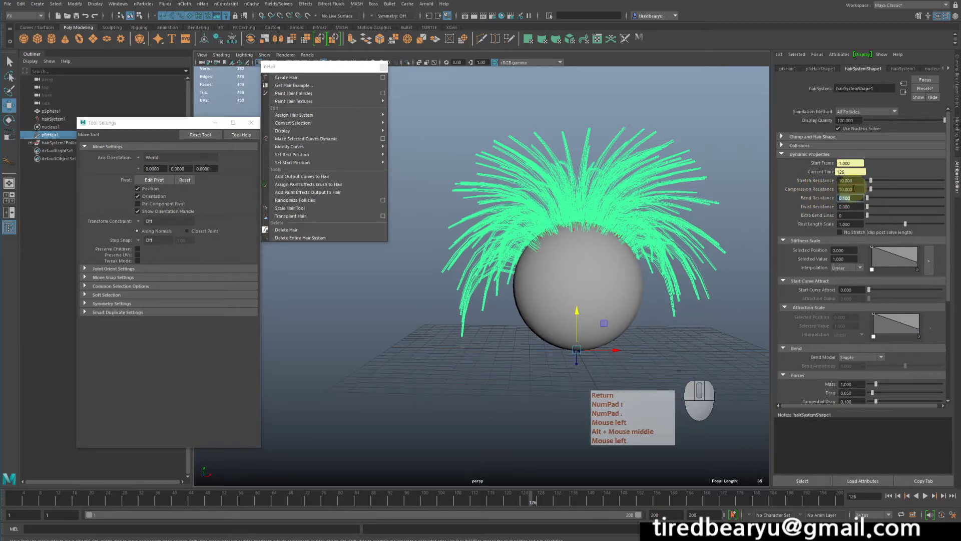
pyautogui.write('1')
pyautogui.press('Return')
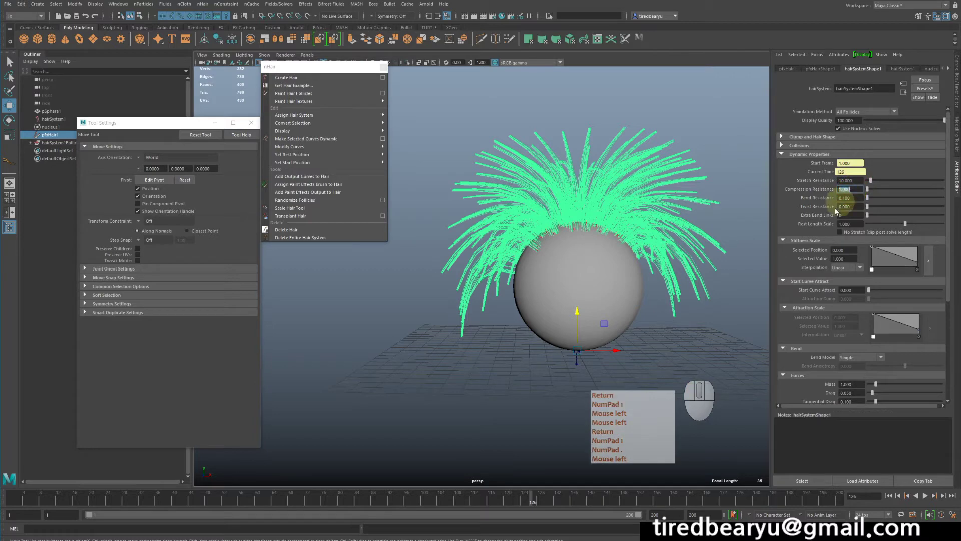
# - Replay the simulation from frame 1 and examine how the softened hair drapes over the sphere
pyautogui.click(896, 497)
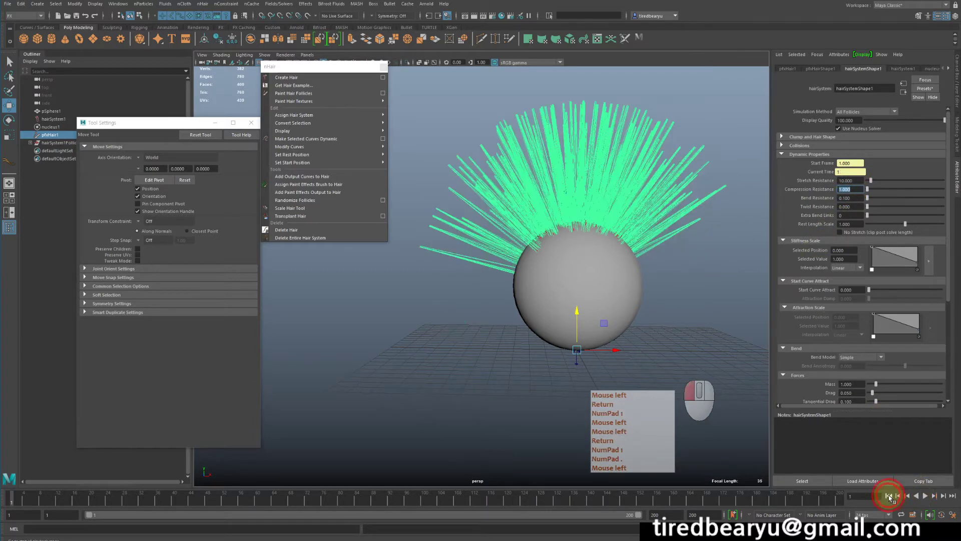
pyautogui.click(926, 496)
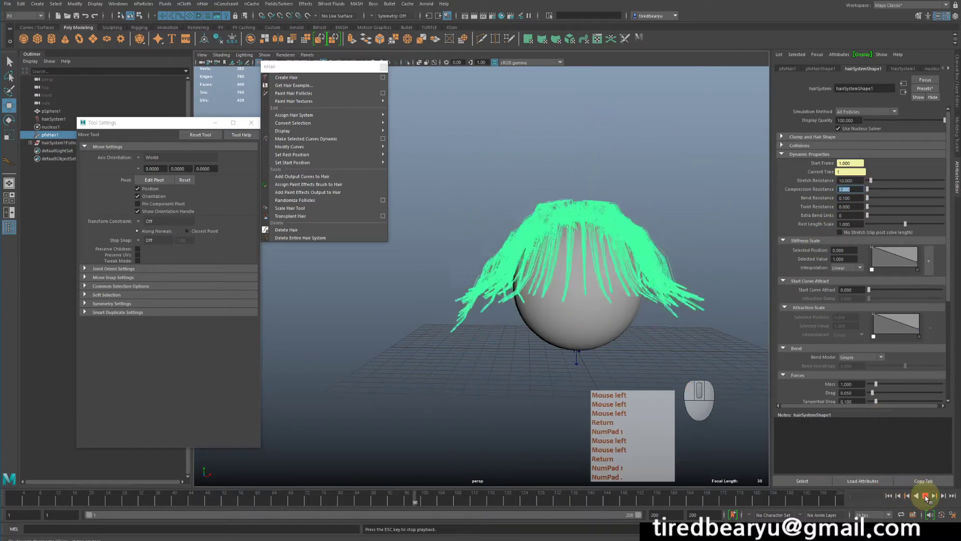
pyautogui.click(926, 496)
pyautogui.keyDown('alt'); pyautogui.moveTo(607, 300); pyautogui.dragTo(584, 275); pyautogui.keyUp('alt')
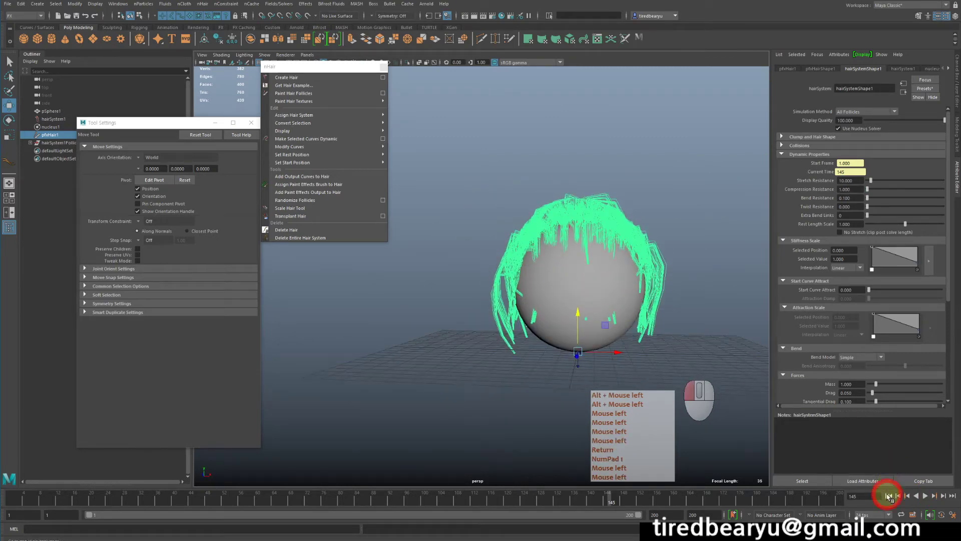
pyautogui.click(889, 496)
pyautogui.click(926, 496)
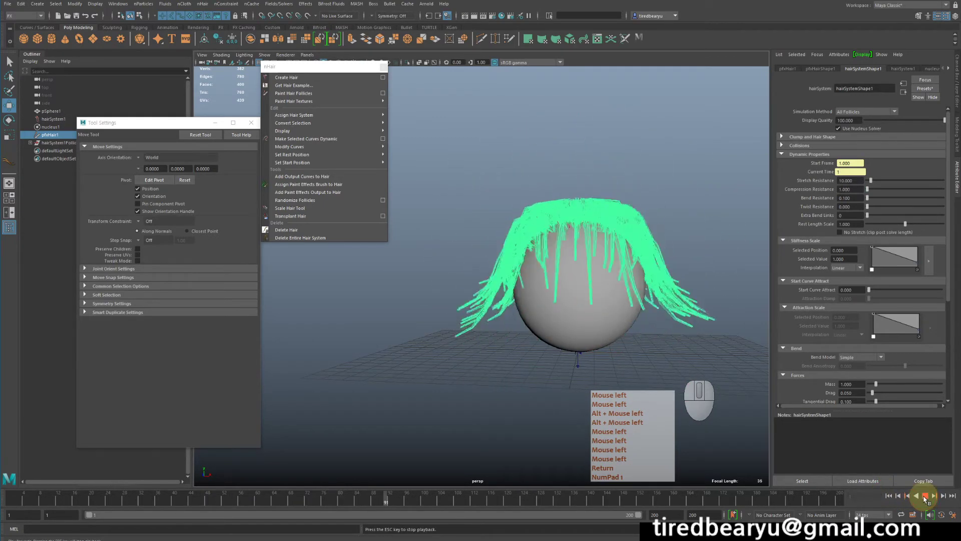
pyautogui.click(925, 496)
pyautogui.keyDown('alt'); pyautogui.moveTo(593, 286); pyautogui.dragTo(593, 253, button='middle'); pyautogui.keyUp('alt')
pyautogui.keyDown('alt'); pyautogui.moveTo(593, 253); pyautogui.dragTo(620, 281, button='right'); pyautogui.keyUp('alt')
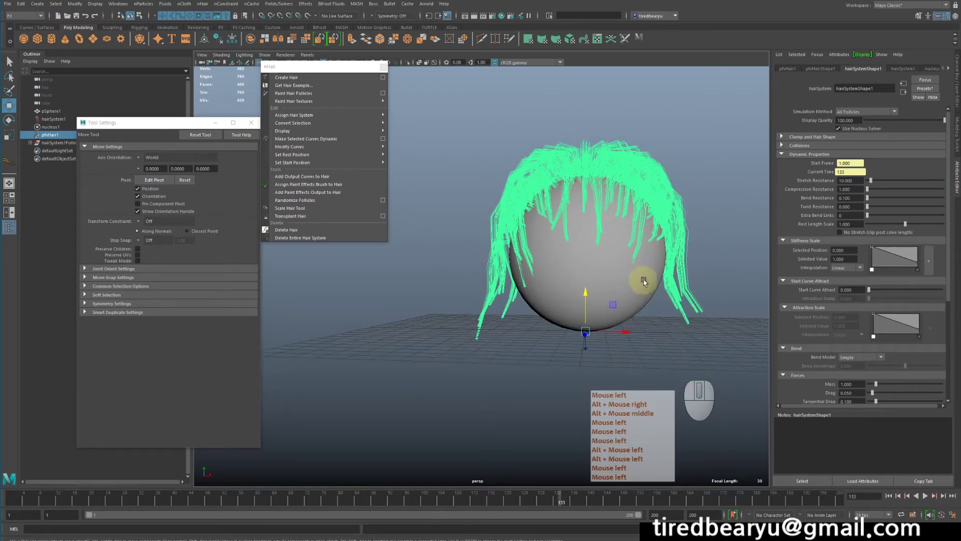
# - Select the sphere and make it an nCloth passive collider
pyautogui.click(650, 314)
pyautogui.keyDown('alt'); pyautogui.moveTo(638, 304); pyautogui.dragTo(633, 318); pyautogui.keyUp('alt')
pyautogui.click(634, 318)
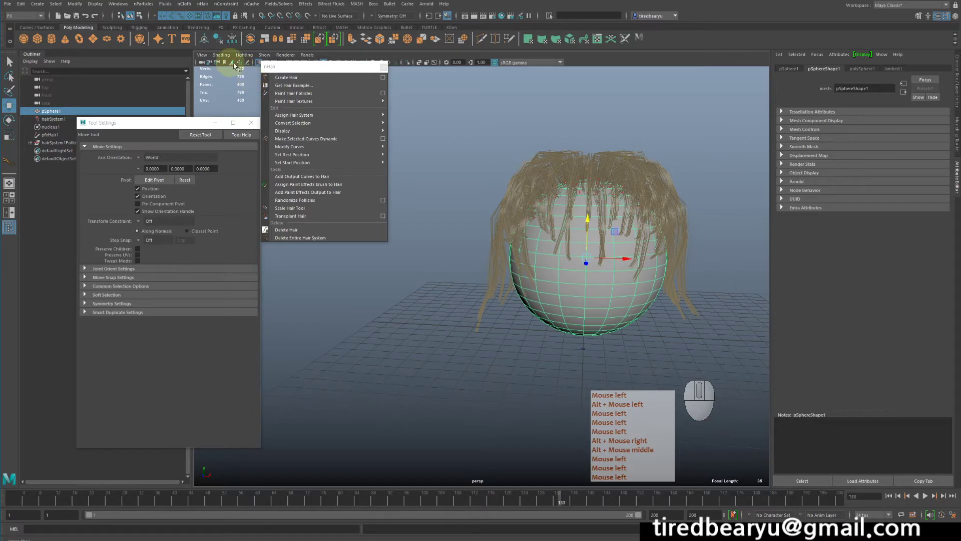
pyautogui.click(180, 5)
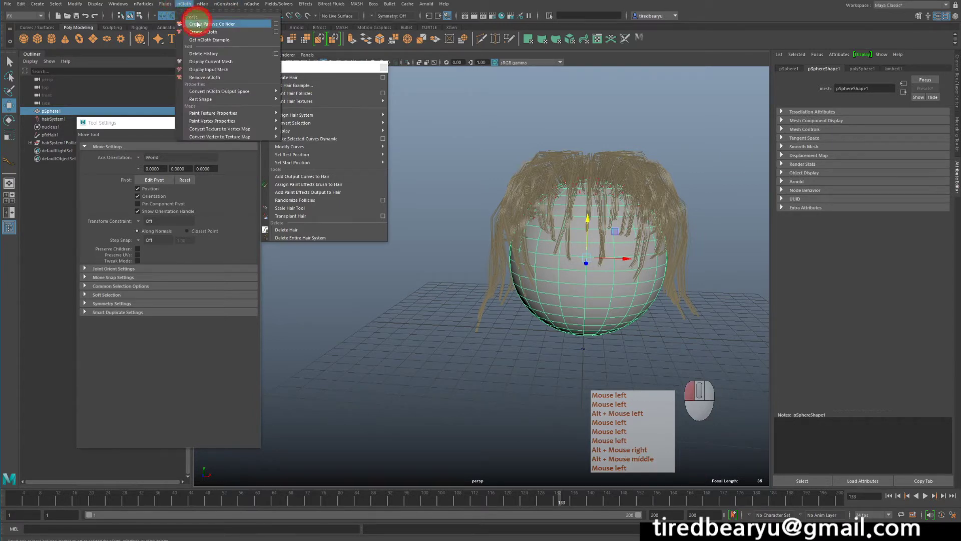
pyautogui.click(212, 23)
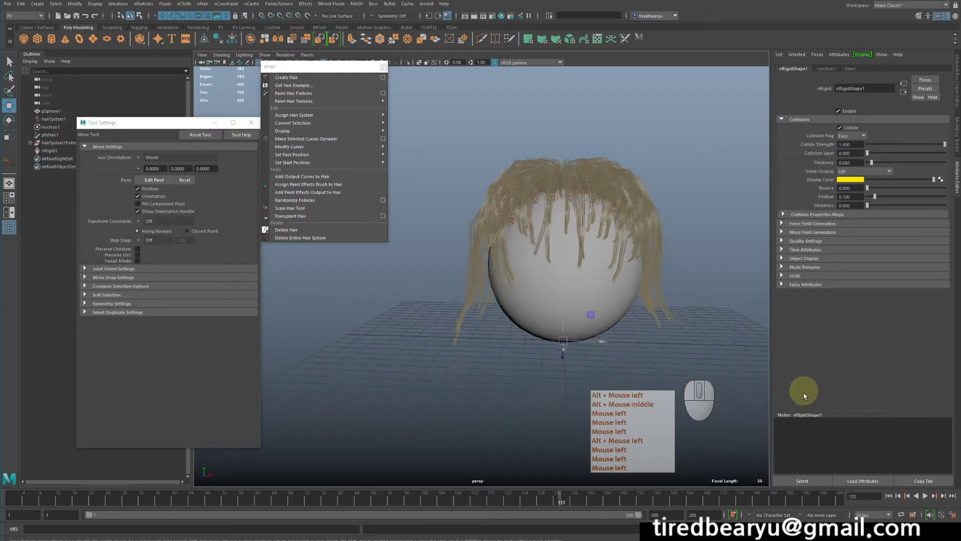
# - Replay the simulation from the first frame and check how the hair collides with the sphere
pyautogui.click(898, 496)
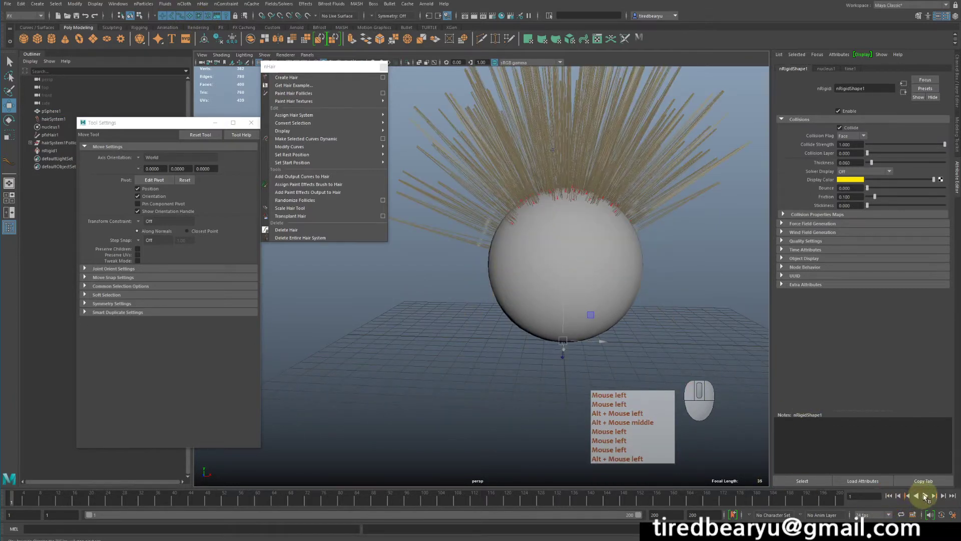
pyautogui.click(925, 496)
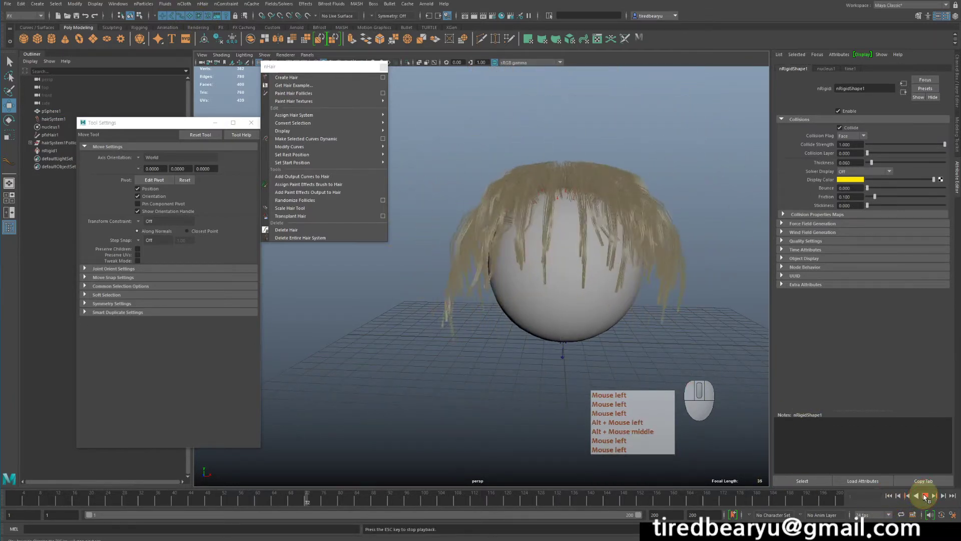
pyautogui.click(925, 496)
pyautogui.keyDown('alt'); pyautogui.moveTo(689, 281); pyautogui.dragTo(659, 309); pyautogui.keyUp('alt')
pyautogui.keyDown('alt'); pyautogui.moveTo(659, 308); pyautogui.dragTo(685, 309, button='right'); pyautogui.keyUp('alt')
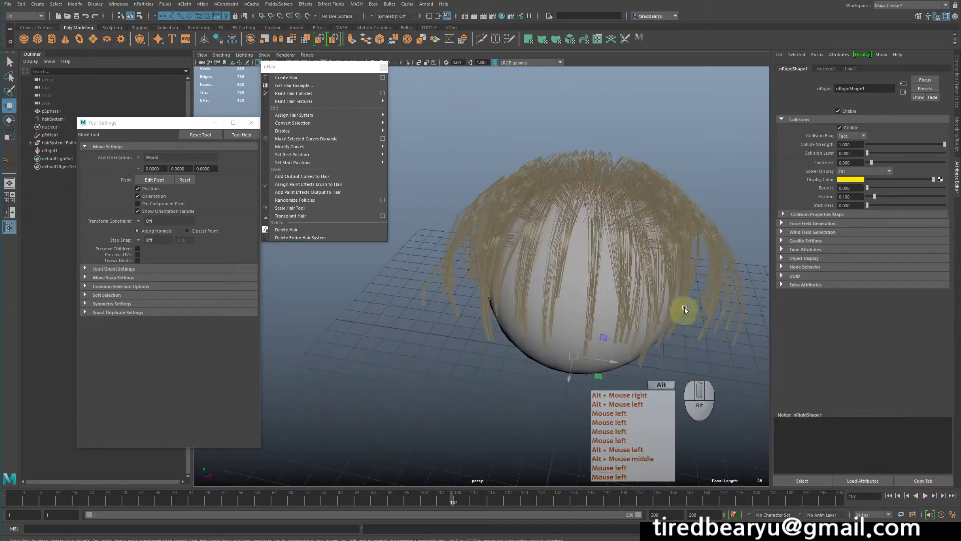
pyautogui.click(702, 268)
pyautogui.keyDown('alt'); pyautogui.moveTo(702, 269); pyautogui.dragTo(711, 213); pyautogui.keyUp('alt')
# - Select the hair and set Sub Segments to 10 in the Clump and Hair Shape settings of hairSystemShape1
pyautogui.click(682, 200)
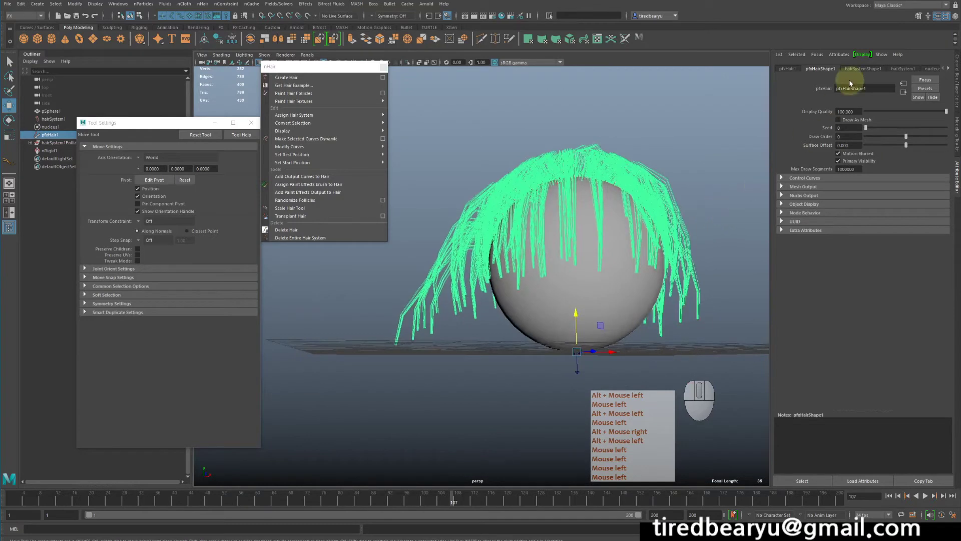
pyautogui.click(865, 69)
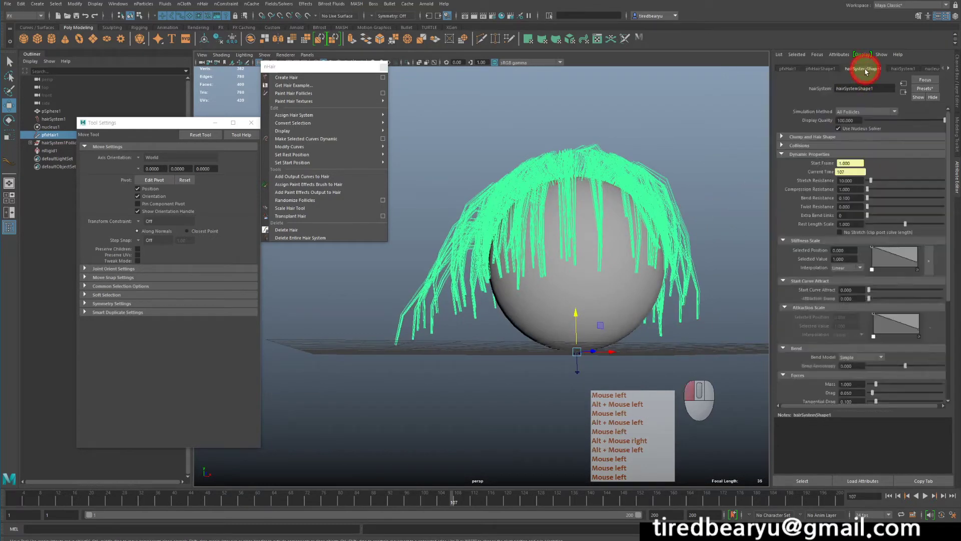
pyautogui.click(808, 138)
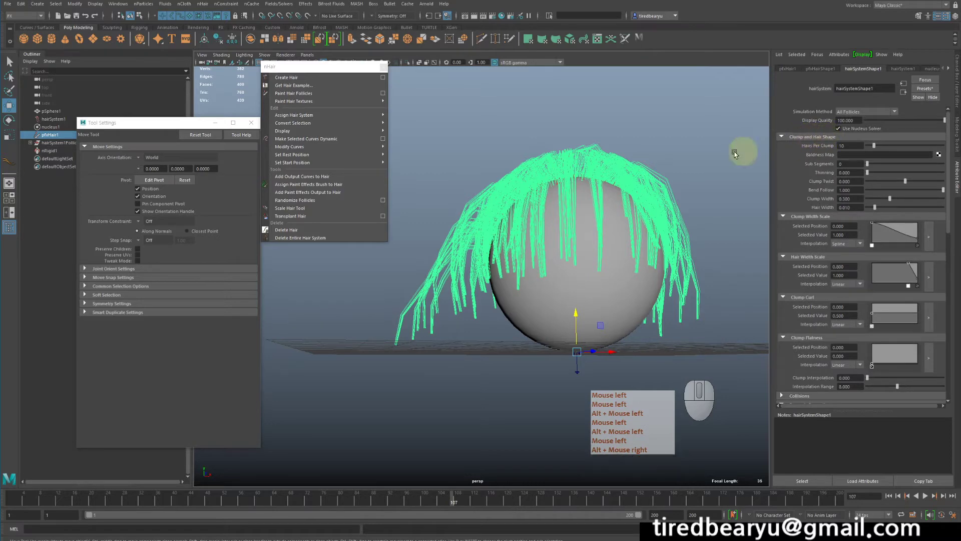
pyautogui.keyDown('alt'); pyautogui.moveTo(740, 150); pyautogui.dragTo(744, 178); pyautogui.keyUp('alt')
pyautogui.click(883, 166)
pyautogui.moveTo(882, 165); pyautogui.dragTo(946, 164)
pyautogui.keyDown('alt'); pyautogui.moveTo(662, 168); pyautogui.dragTo(653, 204); pyautogui.keyUp('alt')
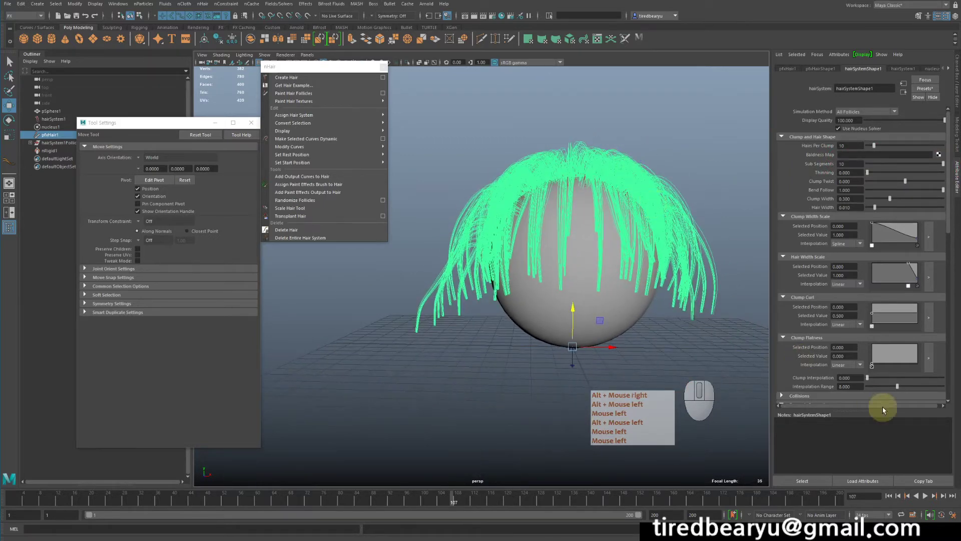
# - Replay the simulation from frame 1 and inspect the smoother hair strands up close
pyautogui.click(889, 496)
pyautogui.click(925, 496)
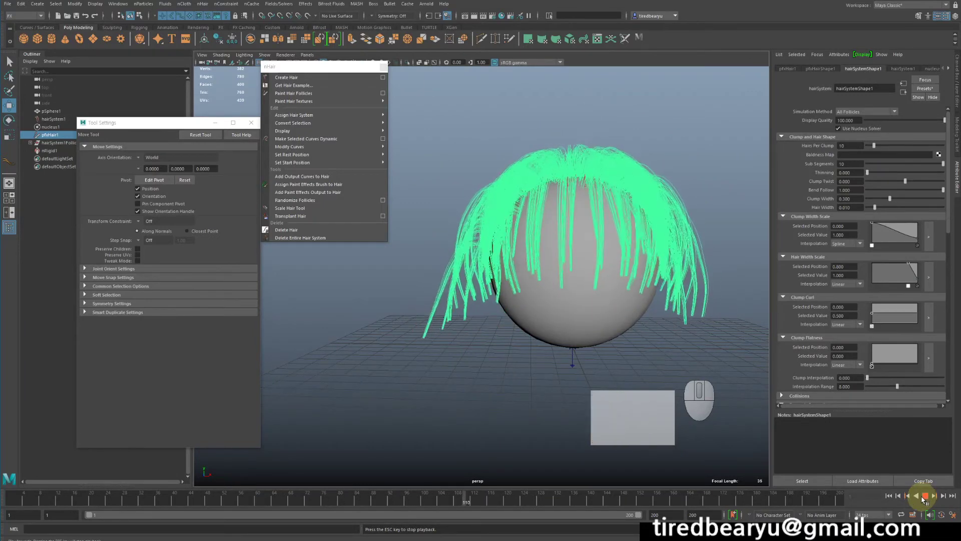
pyautogui.click(924, 496)
pyautogui.keyDown('alt'); pyautogui.moveTo(521, 292); pyautogui.dragTo(540, 299); pyautogui.keyUp('alt')
pyautogui.keyDown('alt'); pyautogui.moveTo(540, 300); pyautogui.dragTo(528, 298, button='middle'); pyautogui.keyUp('alt')
pyautogui.keyDown('alt'); pyautogui.moveTo(527, 299); pyautogui.dragTo(538, 302); pyautogui.keyUp('alt')
pyautogui.keyDown('alt'); pyautogui.moveTo(538, 302); pyautogui.dragTo(609, 286, button='right'); pyautogui.keyUp('alt')
pyautogui.keyDown('alt'); pyautogui.moveTo(608, 286); pyautogui.dragTo(593, 265, button='middle'); pyautogui.keyUp('alt')
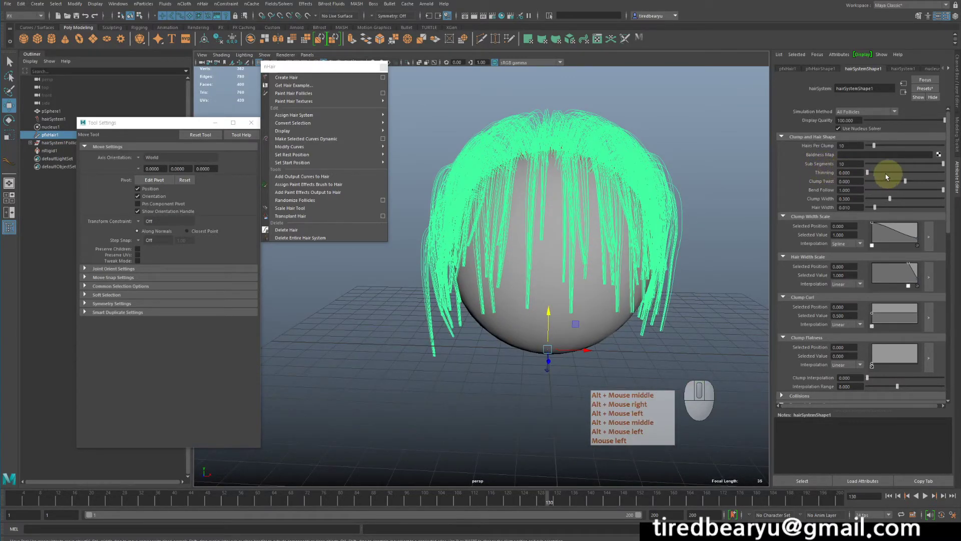
# - Set the hair system's Thinning to 1.000 in the Clump and Hair Shape settings
pyautogui.moveTo(887, 176); pyautogui.dragTo(866, 181)
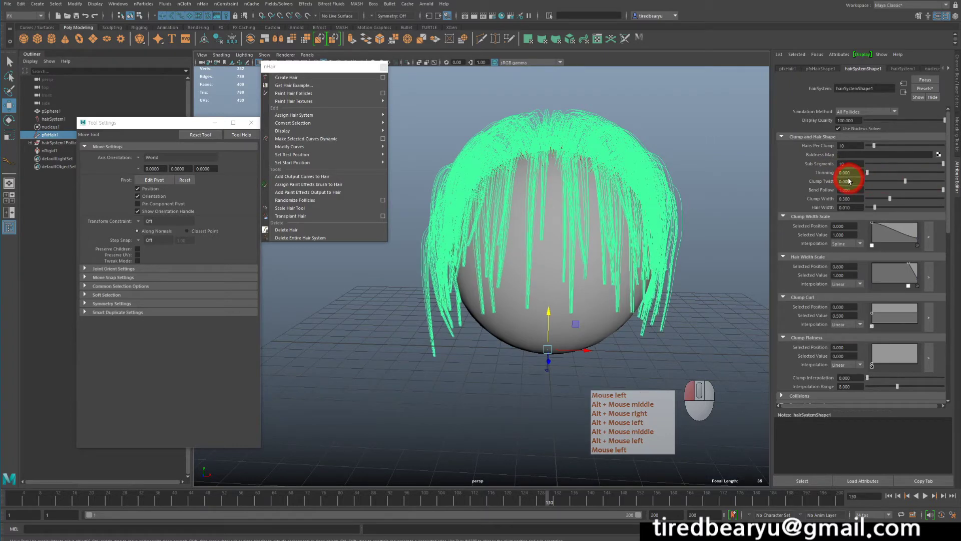
pyautogui.keyDown('alt'); pyautogui.moveTo(695, 298); pyautogui.dragTo(708, 249, button='middle'); pyautogui.keyUp('alt')
pyautogui.keyDown('alt'); pyautogui.moveTo(708, 249); pyautogui.dragTo(694, 248); pyautogui.keyUp('alt')
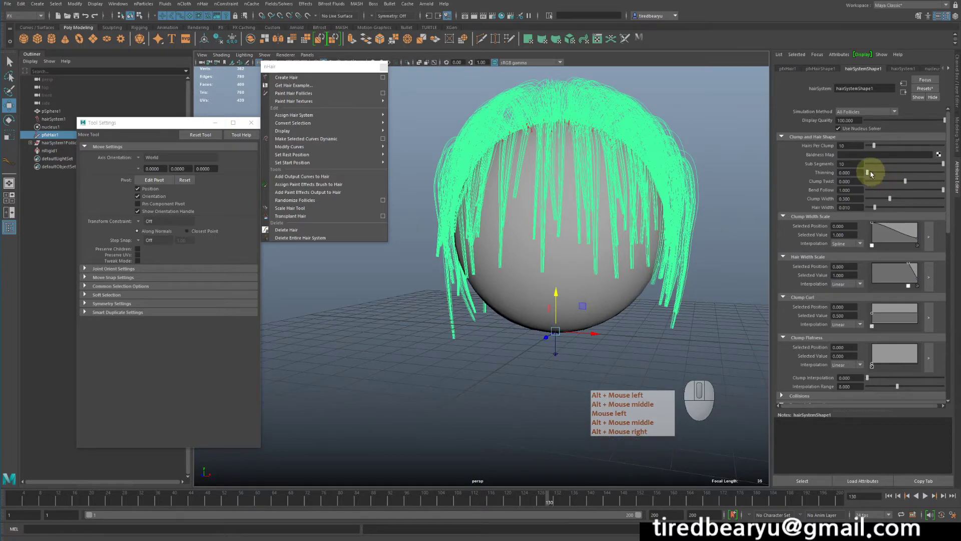
pyautogui.moveTo(869, 172); pyautogui.dragTo(953, 174)
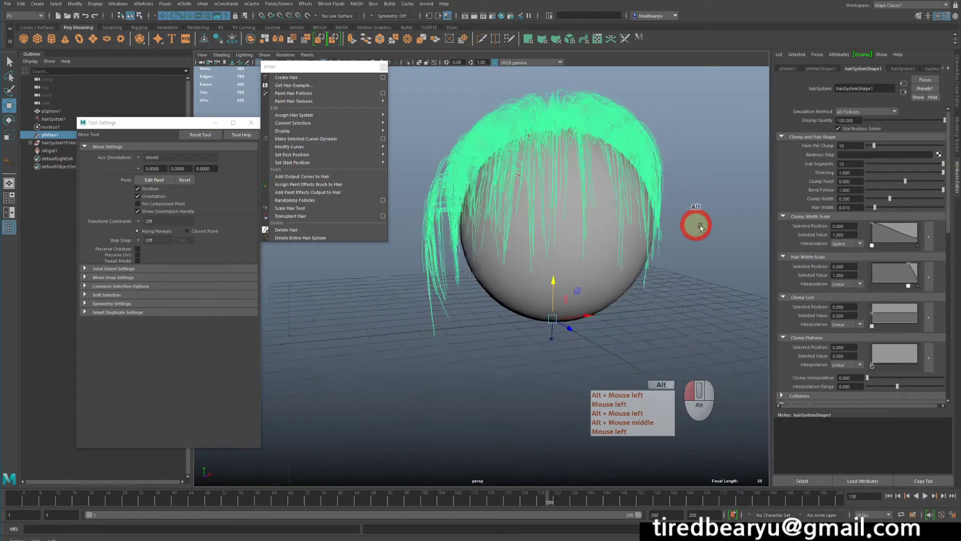
pyautogui.keyDown('alt'); pyautogui.moveTo(692, 223); pyautogui.dragTo(674, 226); pyautogui.keyUp('alt')
pyautogui.keyDown('alt'); pyautogui.moveTo(673, 226); pyautogui.dragTo(678, 235, button='middle'); pyautogui.keyUp('alt')
pyautogui.keyDown('alt'); pyautogui.moveTo(678, 235); pyautogui.dragTo(704, 243); pyautogui.keyUp('alt')
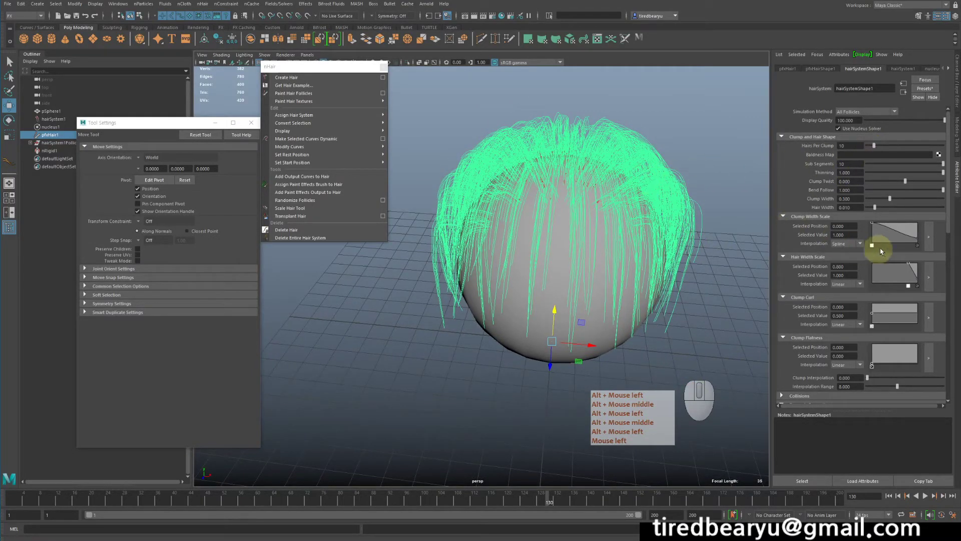
# - Show the hair system's Collisions settings and enable Self Collide
pyautogui.scroll(-5, 881, 251)
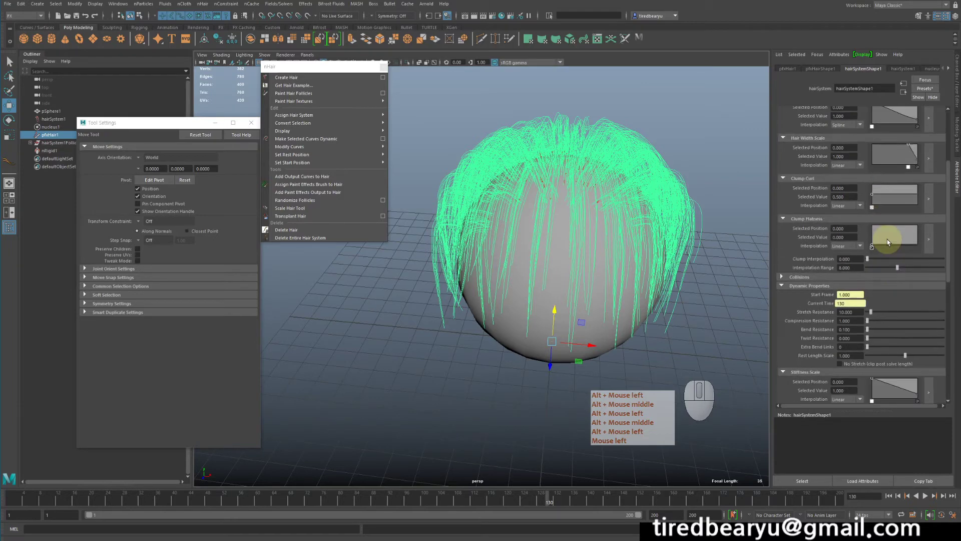
pyautogui.click(814, 279)
pyautogui.click(907, 289)
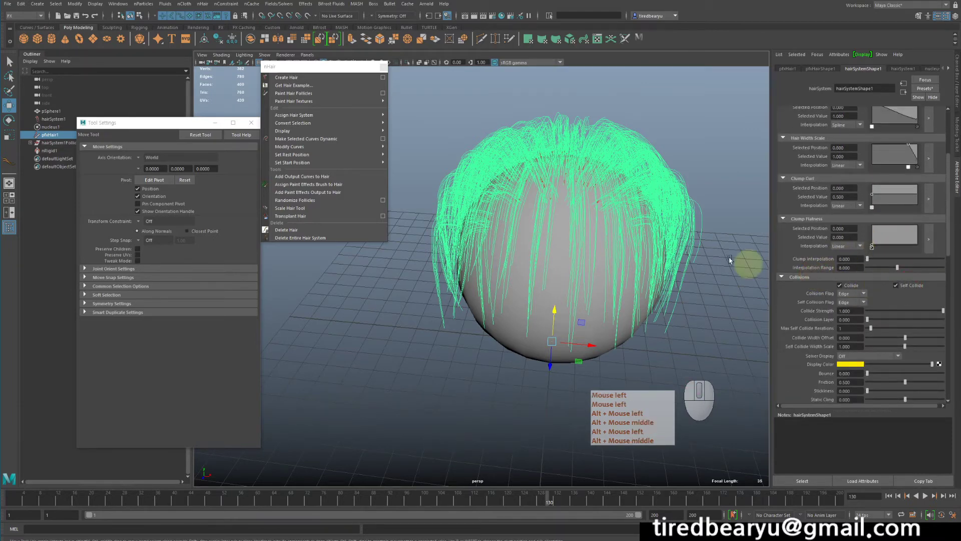
pyautogui.keyDown('alt'); pyautogui.moveTo(712, 225); pyautogui.dragTo(707, 245, button='middle'); pyautogui.keyUp('alt')
pyautogui.keyDown('alt'); pyautogui.moveTo(724, 242); pyautogui.dragTo(677, 231, button='right'); pyautogui.keyUp('alt')
pyautogui.keyDown('alt'); pyautogui.moveTo(720, 209); pyautogui.dragTo(713, 201); pyautogui.keyUp('alt')
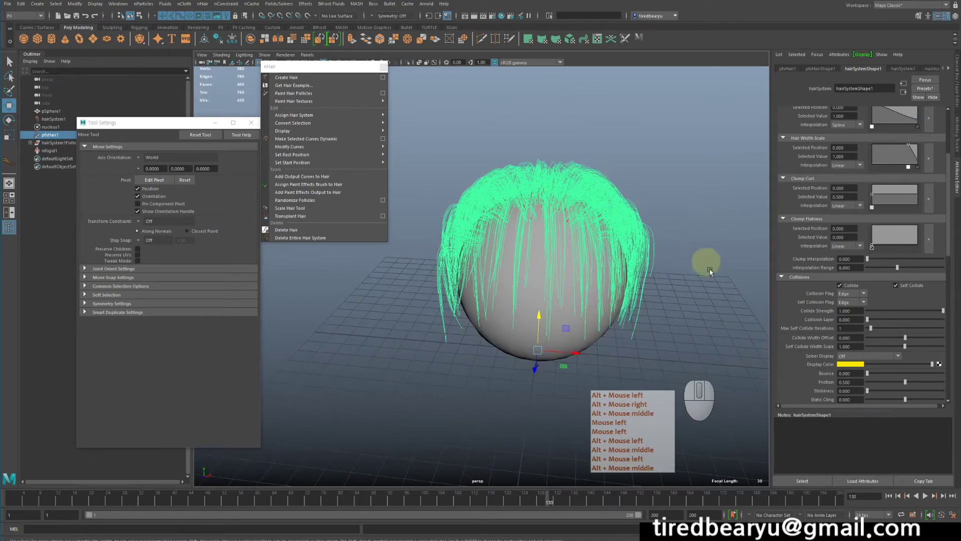
# - Replay the simulation from frame 1 and inspect how the hair behaves with self-collision
pyautogui.click(889, 496)
pyautogui.keyDown('alt'); pyautogui.moveTo(708, 318); pyautogui.dragTo(605, 268); pyautogui.keyUp('alt')
pyautogui.keyDown('alt'); pyautogui.moveTo(607, 270); pyautogui.dragTo(635, 282, button='right'); pyautogui.keyUp('alt')
pyautogui.keyDown('alt'); pyautogui.moveTo(636, 283); pyautogui.dragTo(646, 291, button='middle'); pyautogui.keyUp('alt')
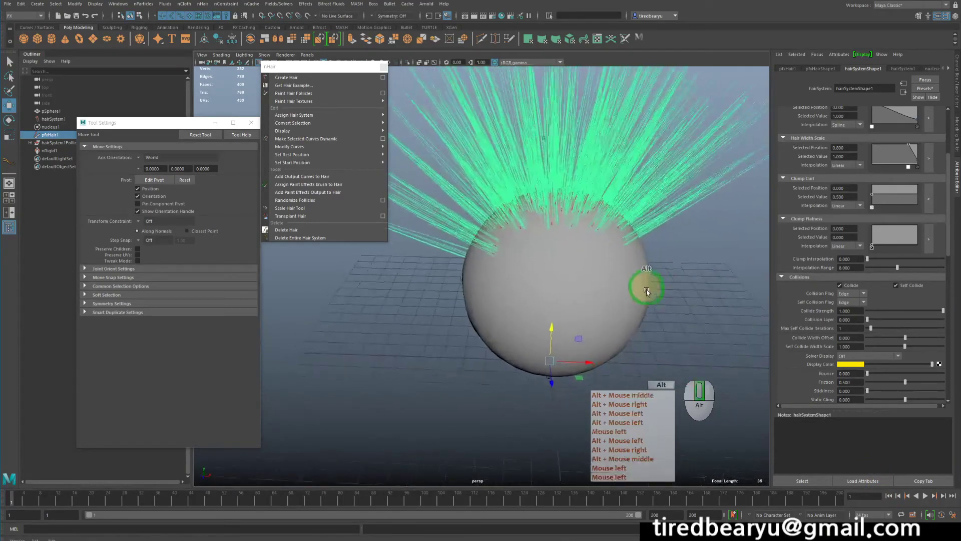
pyautogui.keyDown('alt'); pyautogui.moveTo(647, 292); pyautogui.dragTo(708, 322); pyautogui.keyUp('alt')
pyautogui.click(926, 496)
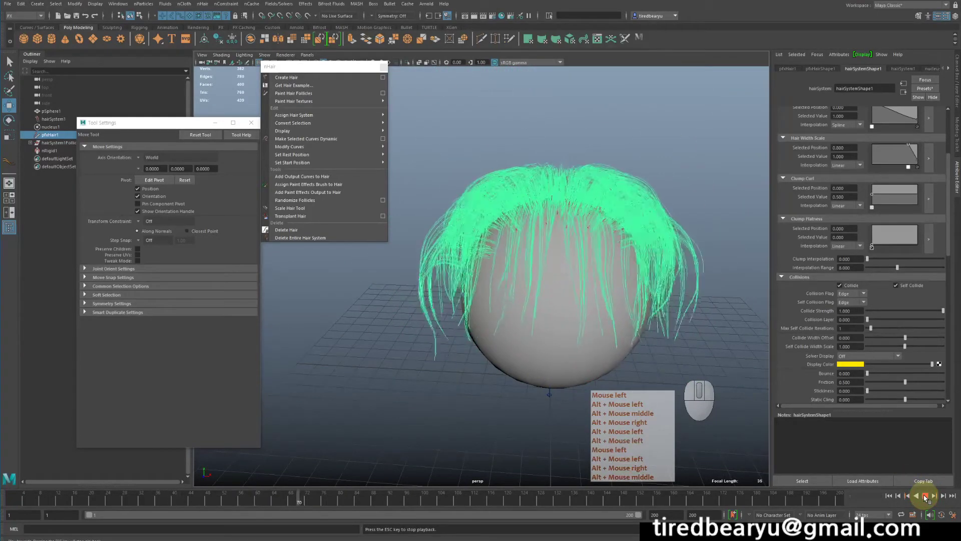
pyautogui.click(925, 496)
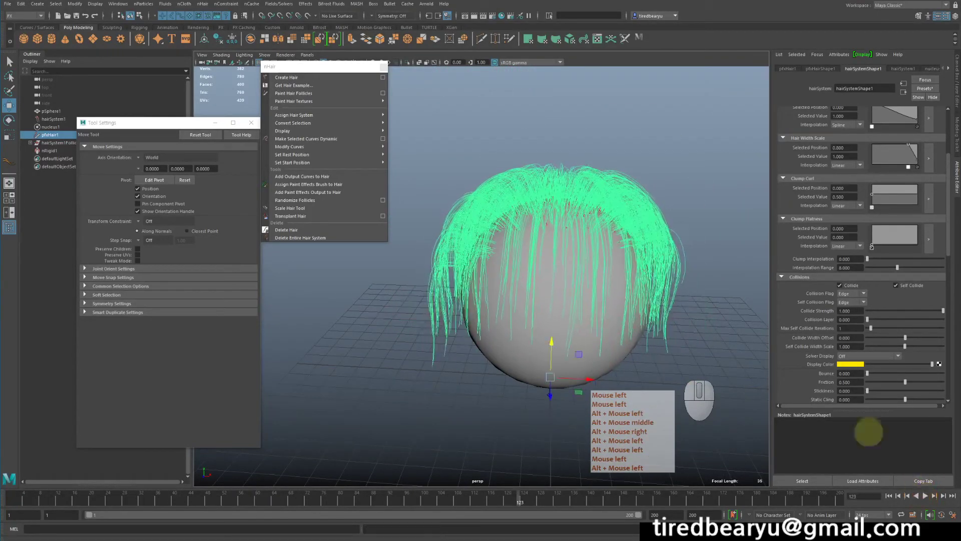
pyautogui.moveTo(695, 257)
pyautogui.keyDown('alt'); pyautogui.mouseDown()
pyautogui.moveTo(711, 284)
pyautogui.moveTo(684, 279)
pyautogui.moveTo(704, 255)
pyautogui.moveTo(676, 238)
pyautogui.moveTo(708, 252)
pyautogui.moveTo(703, 262)
pyautogui.mouseUp(); pyautogui.keyUp('alt')
pyautogui.click(711, 284)
pyautogui.click(666, 223)
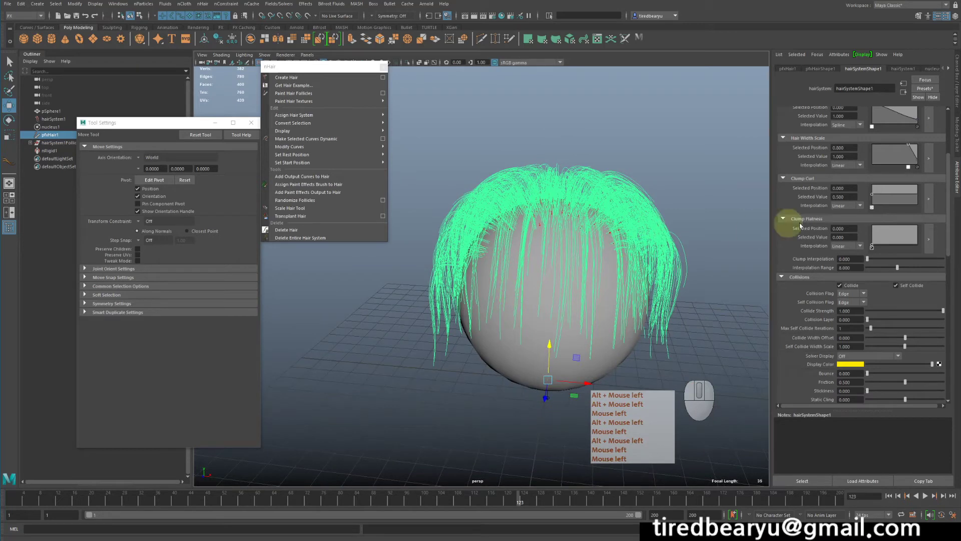
# - Set Hairs Per Clump to 29 in the Clump and Hair Shape settings and check the denser hair
pyautogui.scroll(5, 919, 270)
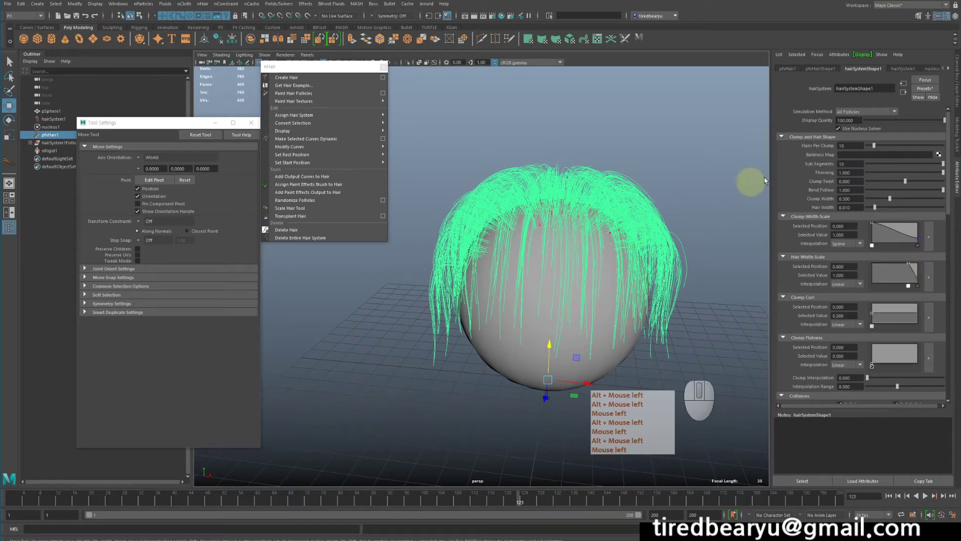
pyautogui.moveTo(880, 148)
pyautogui.mouseDown()
pyautogui.moveTo(941, 151)
pyautogui.moveTo(873, 146)
pyautogui.moveTo(887, 145)
pyautogui.mouseUp()
pyautogui.moveTo(636, 179)
pyautogui.keyDown('alt'); pyautogui.mouseDown()
pyautogui.moveTo(629, 222)
pyautogui.moveTo(654, 164)
pyautogui.moveTo(685, 163)
pyautogui.moveTo(680, 185)
pyautogui.moveTo(629, 172)
pyautogui.mouseUp(); pyautogui.keyUp('alt')
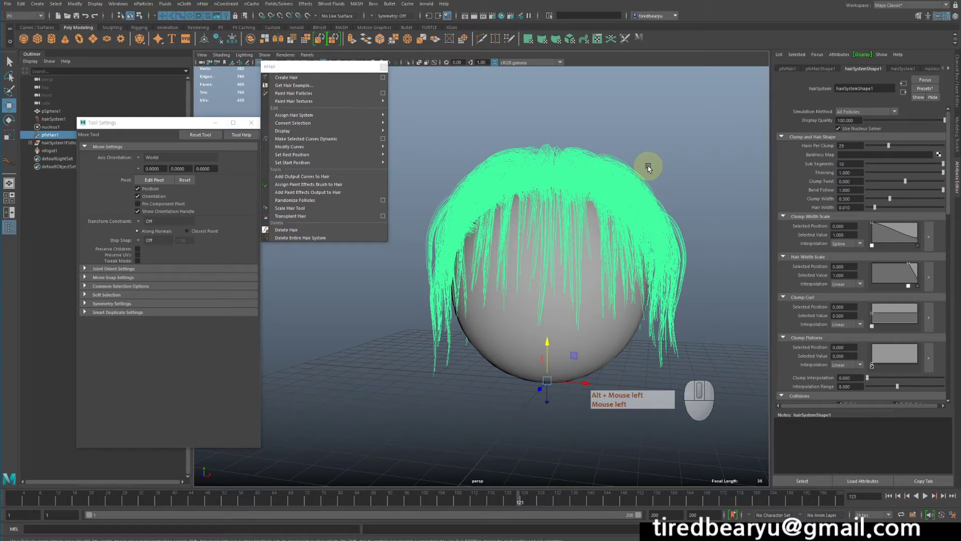
pyautogui.keyDown('alt'); pyautogui.moveTo(646, 159); pyautogui.dragTo(676, 208); pyautogui.keyUp('alt')
pyautogui.click(671, 169)
pyautogui.keyDown('alt'); pyautogui.click(661, 196); pyautogui.keyUp('alt')
pyautogui.click(645, 193)
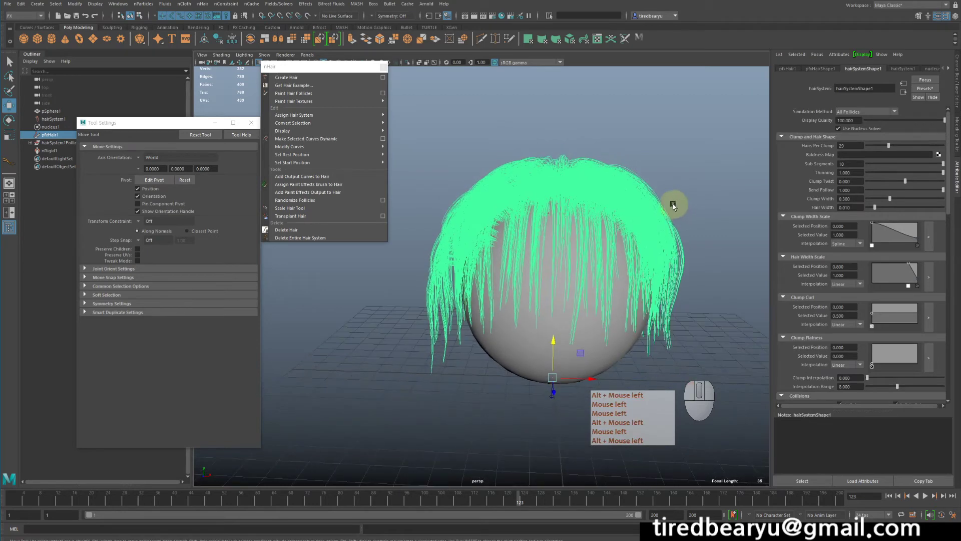
pyautogui.click(703, 188)
pyautogui.click(644, 198)
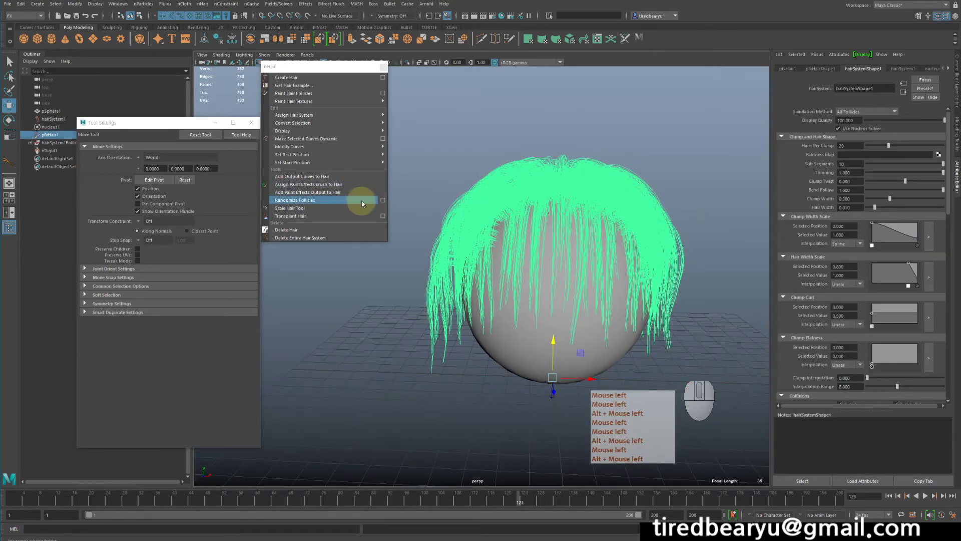
# - Keep the nHair Display options open and switch the hair display to Start Position to examine the start curves
pyautogui.moveTo(330, 130)
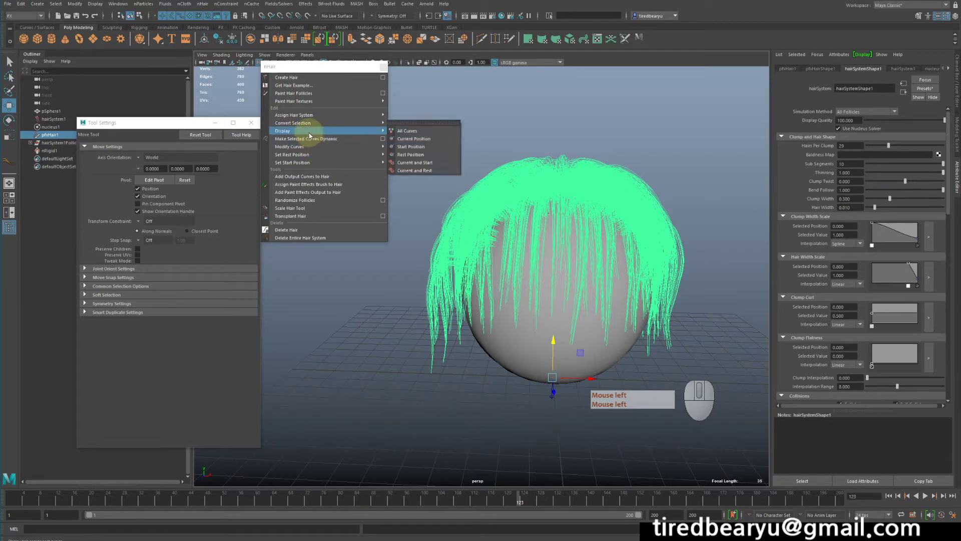
pyautogui.click(430, 124)
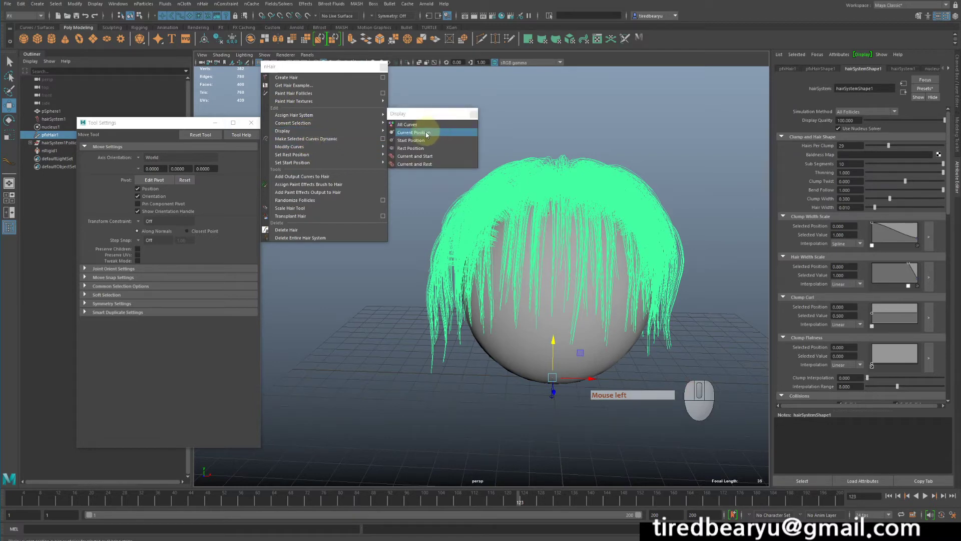
pyautogui.click(427, 133)
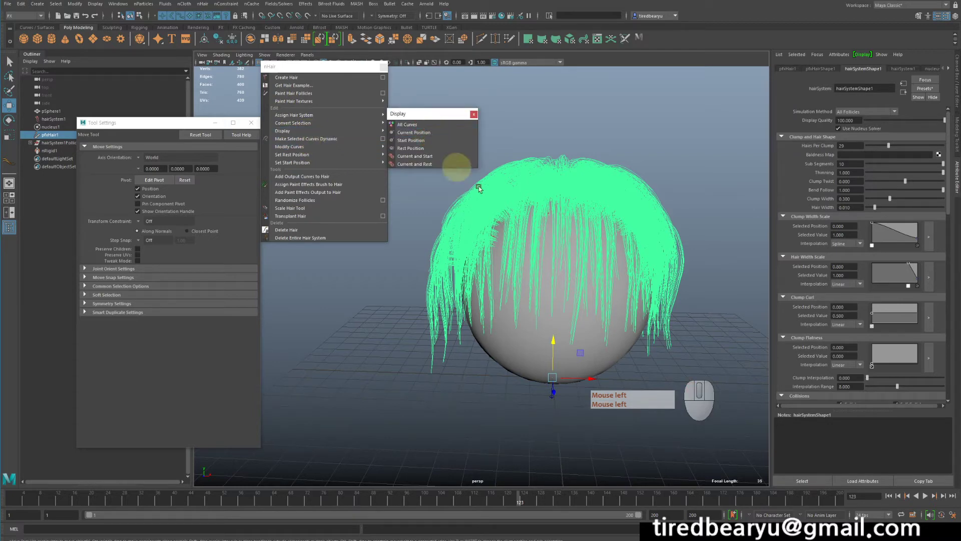
pyautogui.click(404, 141)
pyautogui.keyDown('alt'); pyautogui.moveTo(609, 195); pyautogui.dragTo(595, 200); pyautogui.keyUp('alt')
pyautogui.keyDown('alt'); pyautogui.moveTo(596, 200); pyautogui.dragTo(581, 203, button='right'); pyautogui.keyUp('alt')
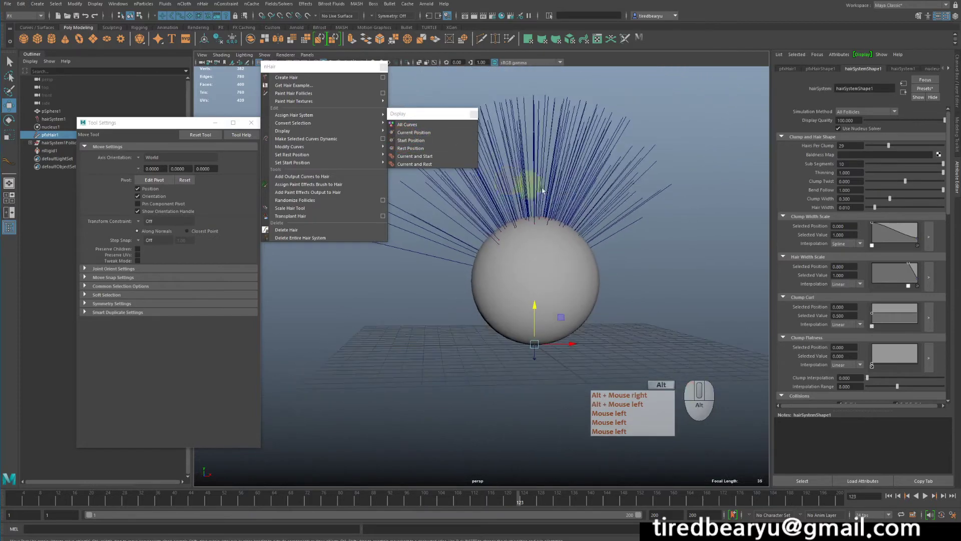
pyautogui.moveTo(581, 202)
pyautogui.keyDown('alt'); pyautogui.mouseDown()
pyautogui.moveTo(547, 212)
pyautogui.moveTo(587, 204)
pyautogui.mouseUp(); pyautogui.keyUp('alt')
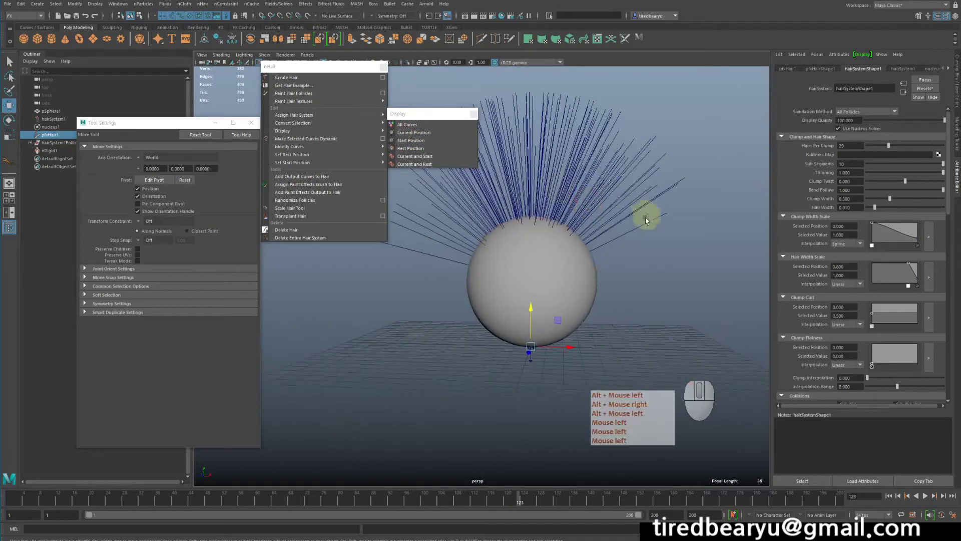
pyautogui.keyDown('alt'); pyautogui.moveTo(642, 215); pyautogui.dragTo(609, 218); pyautogui.keyUp('alt')
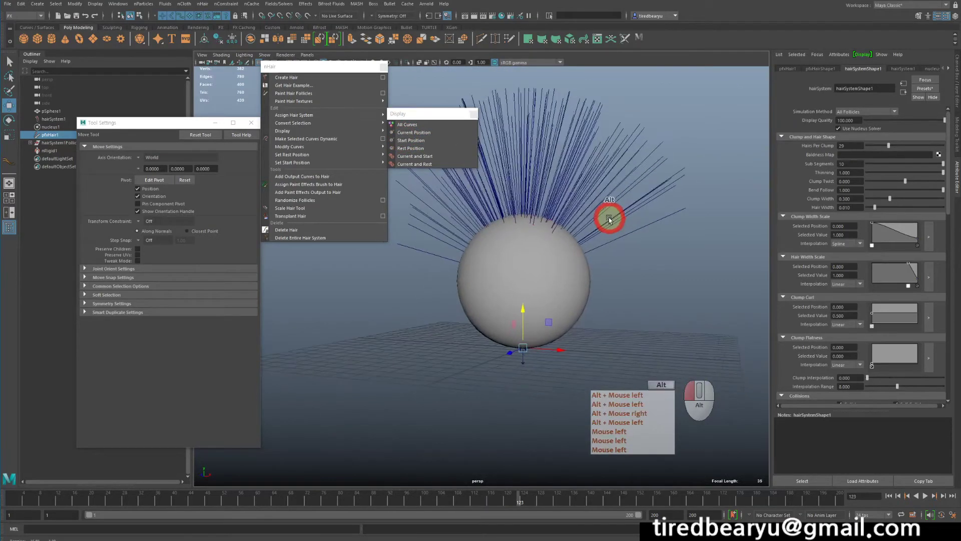
# - Return to frame 1 and switch the hair display back to Current Position
pyautogui.click(889, 496)
pyautogui.click(414, 133)
pyautogui.keyDown('alt'); pyautogui.moveTo(594, 198); pyautogui.dragTo(640, 227, button='middle'); pyautogui.keyUp('alt')
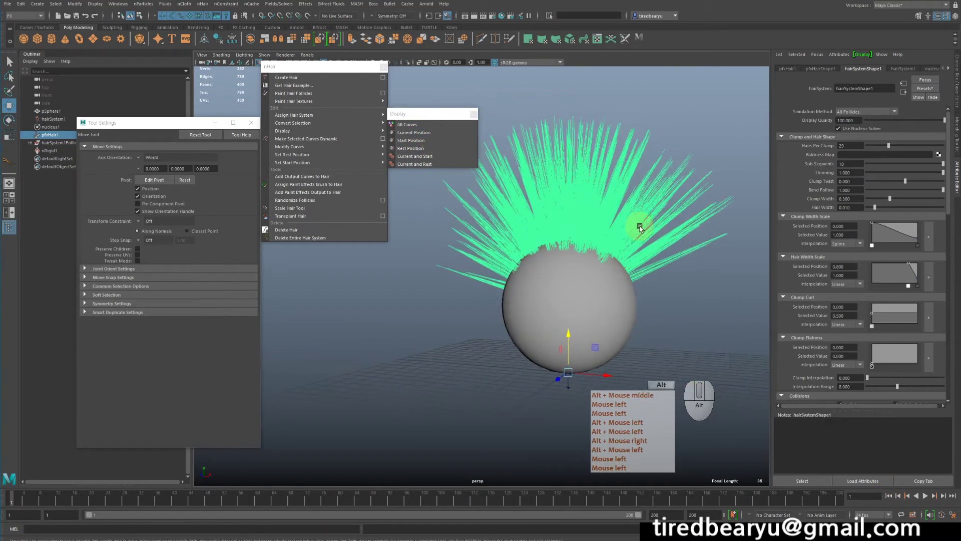
pyautogui.keyDown('alt'); pyautogui.moveTo(640, 228); pyautogui.dragTo(545, 236); pyautogui.keyUp('alt')
pyautogui.keyDown('alt'); pyautogui.moveTo(545, 235); pyautogui.dragTo(624, 231, button='middle'); pyautogui.keyUp('alt')
pyautogui.keyDown('alt'); pyautogui.moveTo(623, 231); pyautogui.dragTo(655, 257); pyautogui.keyUp('alt')
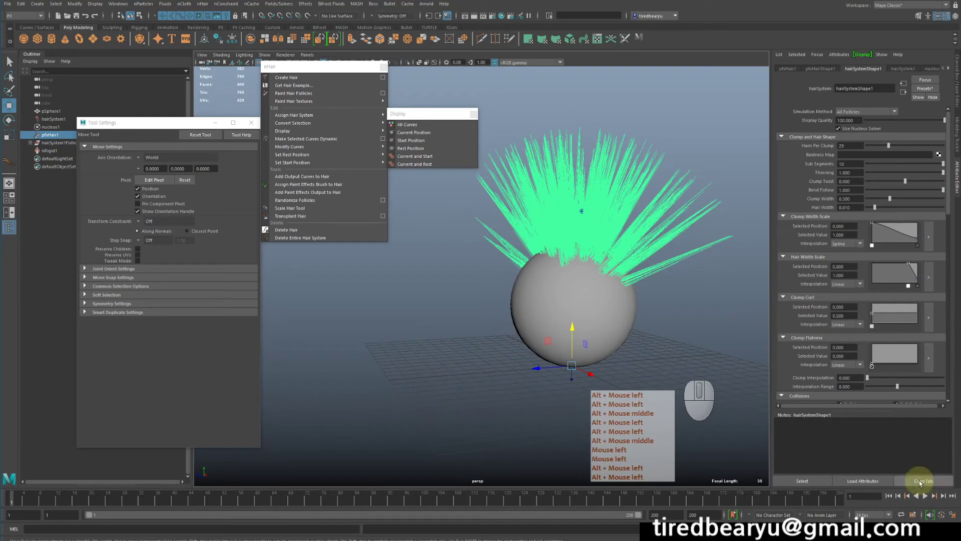
# - Play the simulation, pause at about frame 57, and examine the falling hair from several angles
pyautogui.click(925, 496)
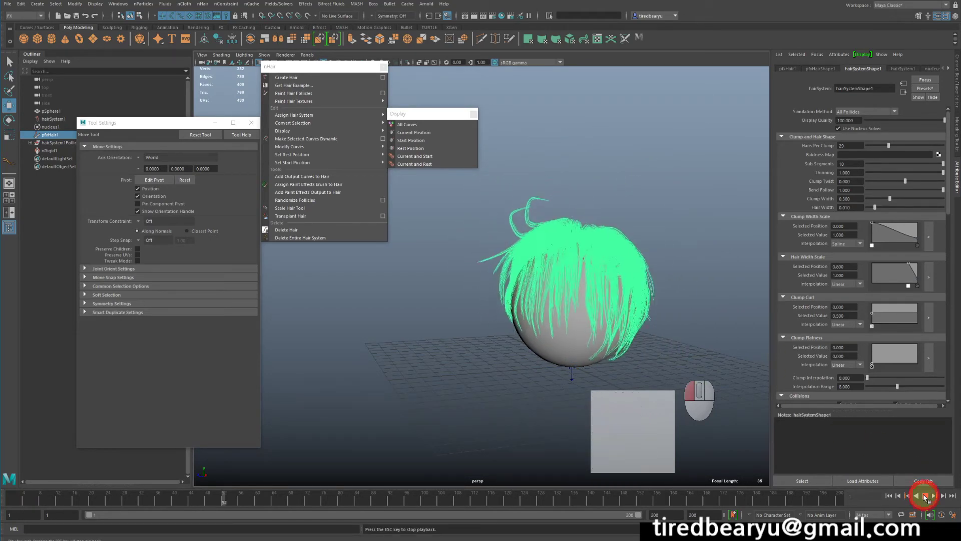
pyautogui.click(925, 496)
pyautogui.keyDown('alt'); pyautogui.click(539, 299); pyautogui.keyUp('alt')
pyautogui.keyDown('alt'); pyautogui.moveTo(540, 300); pyautogui.dragTo(581, 297); pyautogui.keyUp('alt')
pyautogui.keyDown('alt'); pyautogui.moveTo(569, 300); pyautogui.dragTo(704, 306, button='right'); pyautogui.keyUp('alt')
pyautogui.keyDown('alt'); pyautogui.moveTo(627, 302); pyautogui.dragTo(683, 306); pyautogui.keyUp('alt')
pyautogui.keyDown('alt'); pyautogui.moveTo(653, 306); pyautogui.dragTo(683, 312, button='middle'); pyautogui.keyUp('alt')
pyautogui.keyDown('alt'); pyautogui.moveTo(683, 311); pyautogui.dragTo(624, 322); pyautogui.keyUp('alt')
pyautogui.keyDown('alt'); pyautogui.moveTo(624, 322); pyautogui.dragTo(618, 329, button='middle'); pyautogui.keyUp('alt')
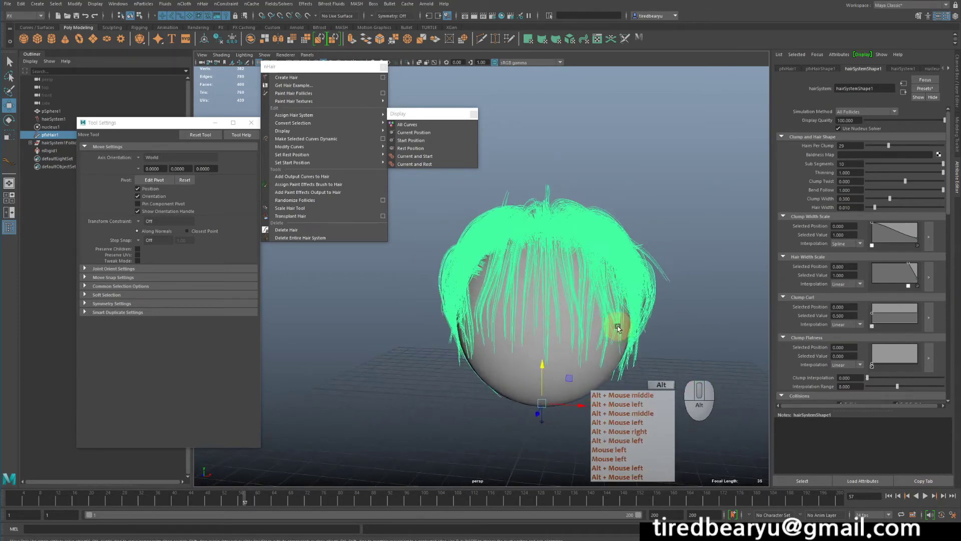
pyautogui.keyDown('alt'); pyautogui.moveTo(617, 329); pyautogui.dragTo(663, 325, button='right'); pyautogui.keyUp('alt')
pyautogui.keyDown('alt'); pyautogui.moveTo(663, 326); pyautogui.dragTo(656, 323); pyautogui.keyUp('alt')
# - Continue the simulation to about frame 141 and set the hair's start position from its current position
pyautogui.click(925, 496)
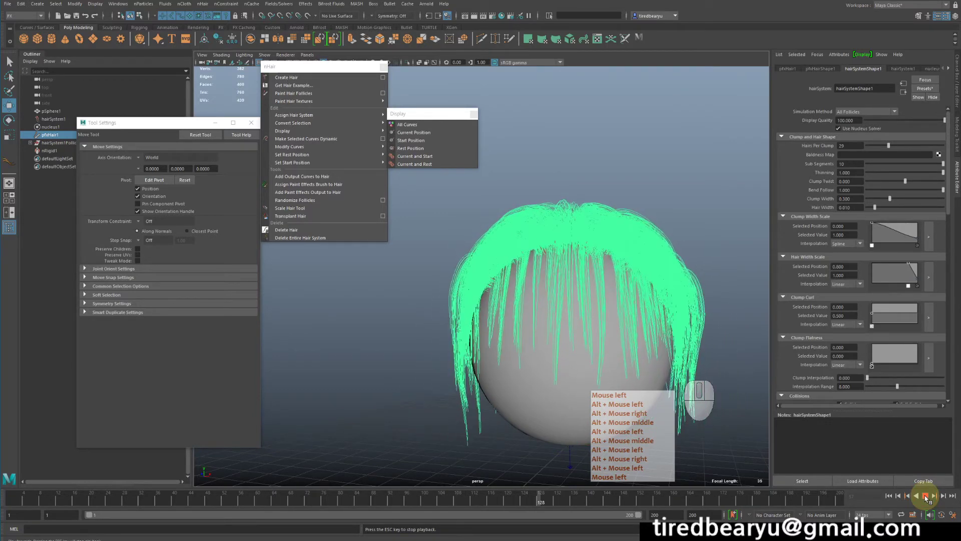
pyautogui.click(925, 496)
pyautogui.keyDown('alt'); pyautogui.moveTo(617, 296); pyautogui.dragTo(508, 258); pyautogui.keyUp('alt')
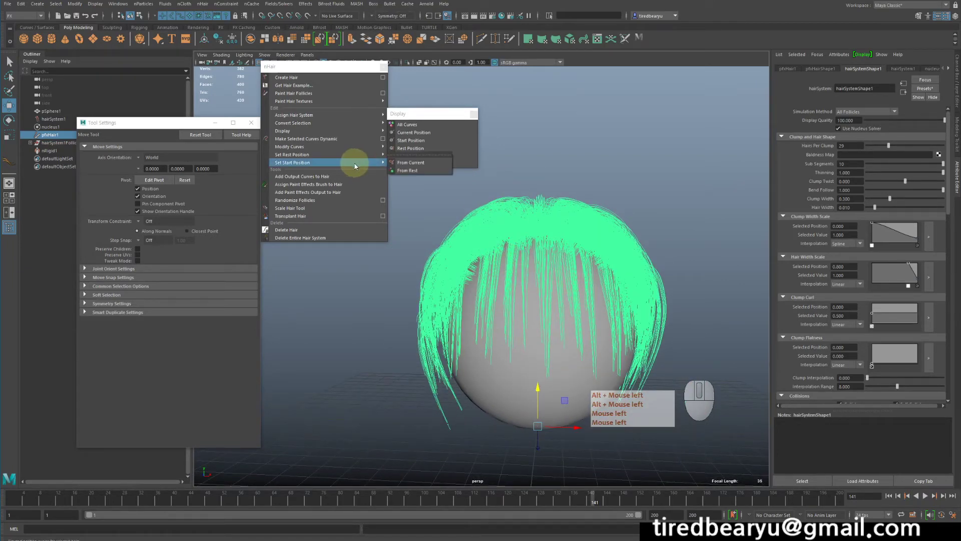
pyautogui.moveTo(311, 155)
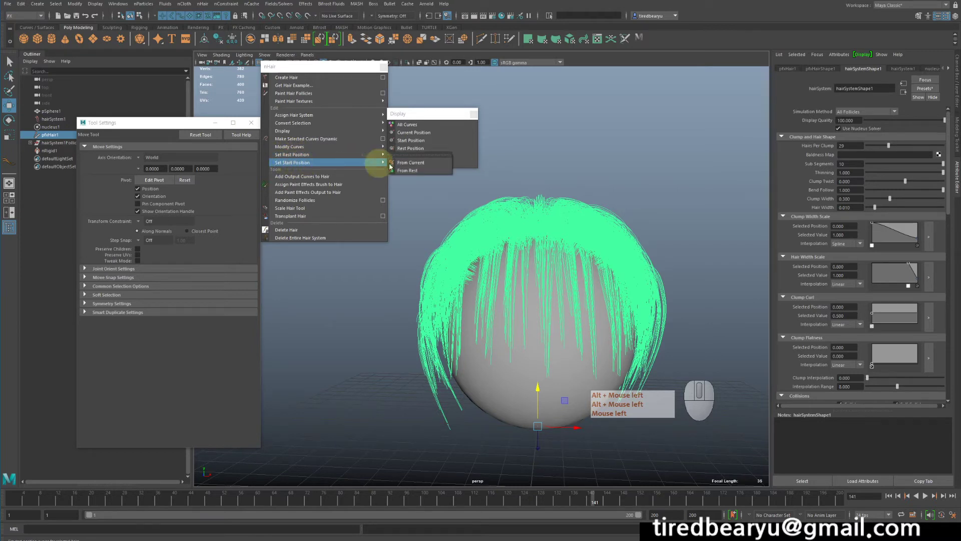
pyautogui.click(406, 164)
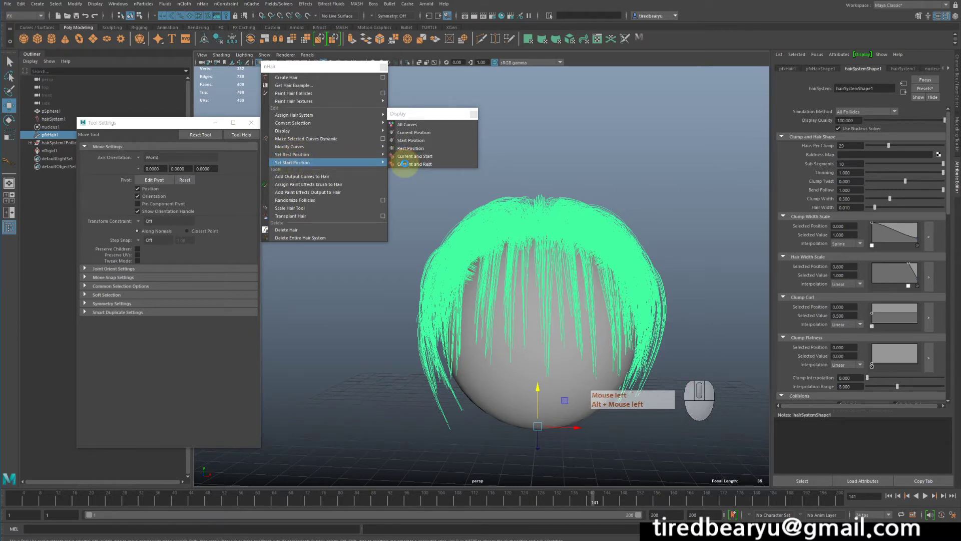
# - Replay the simulation from frame 1 to check the new draped start position, and return to frame 1
pyautogui.click(542, 290)
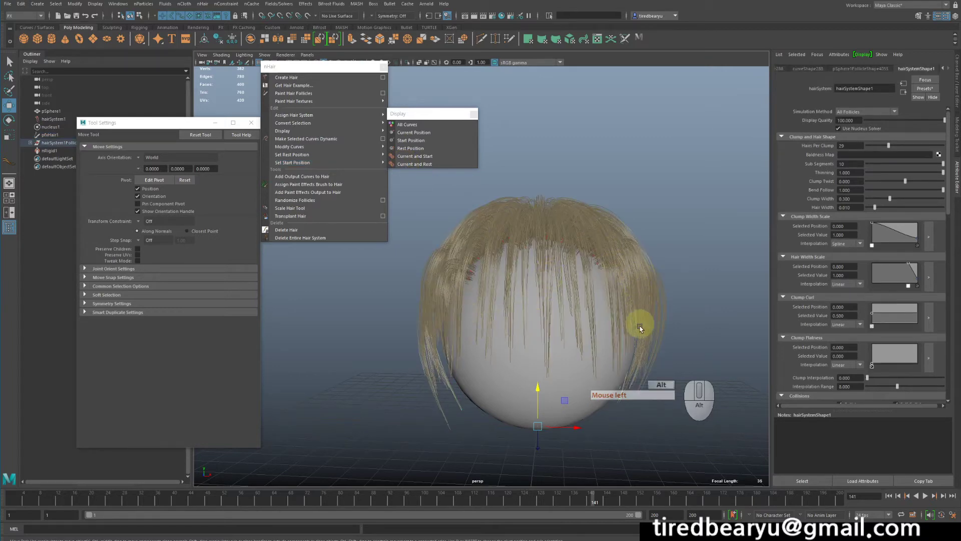
pyautogui.moveTo(640, 328)
pyautogui.keyDown('alt'); pyautogui.mouseDown()
pyautogui.moveTo(658, 337)
pyautogui.moveTo(633, 344)
pyautogui.mouseUp(); pyautogui.keyUp('alt')
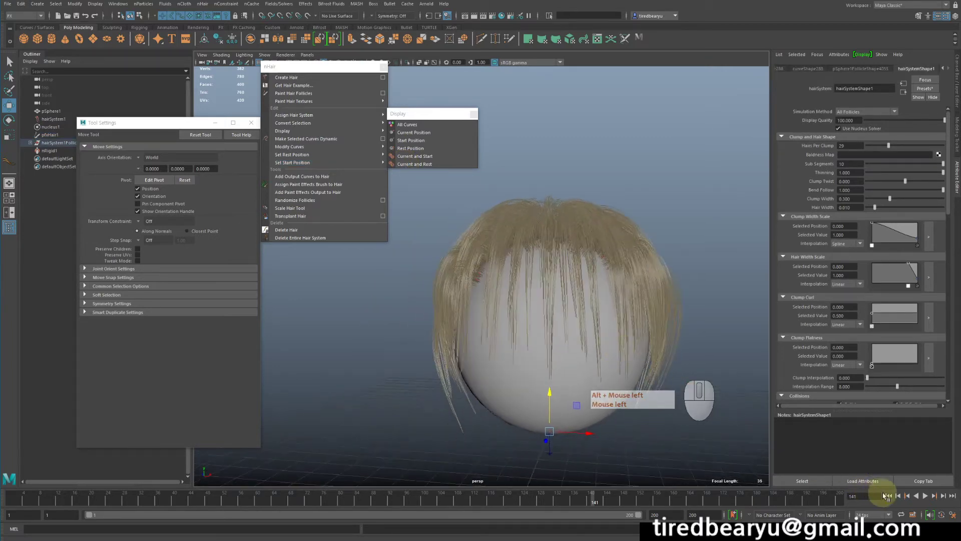
pyautogui.click(928, 496)
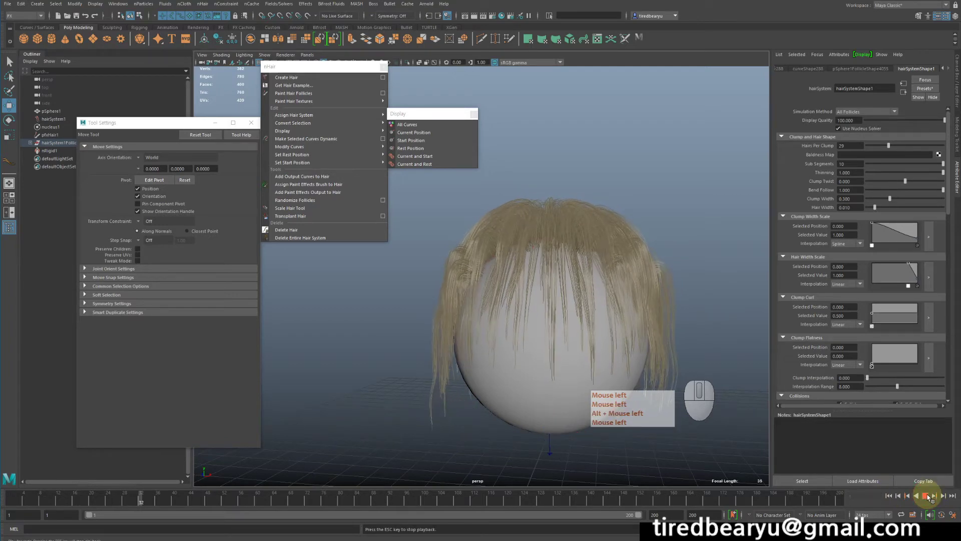
pyautogui.click(926, 496)
pyautogui.click(890, 496)
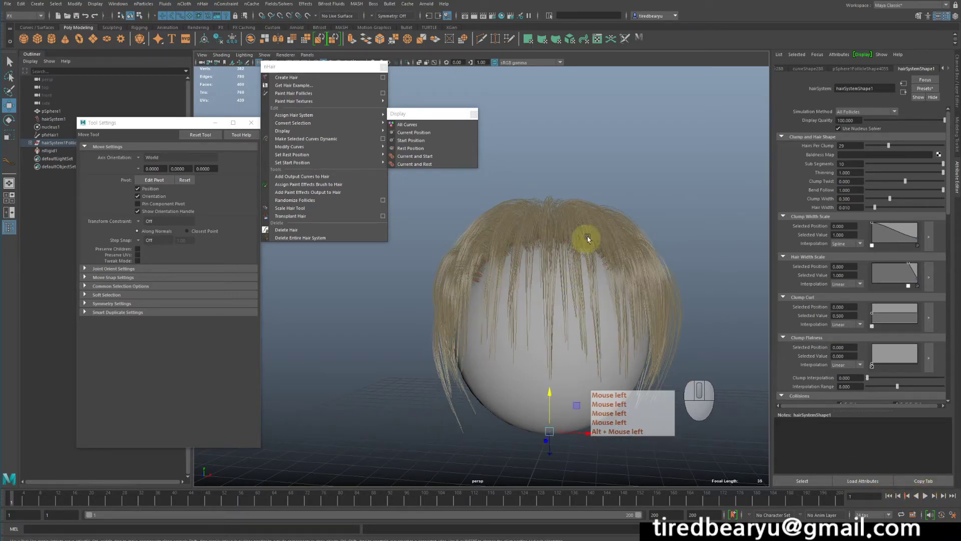
# - Select the hair on the sphere and display its draped start position curves
pyautogui.click(602, 242)
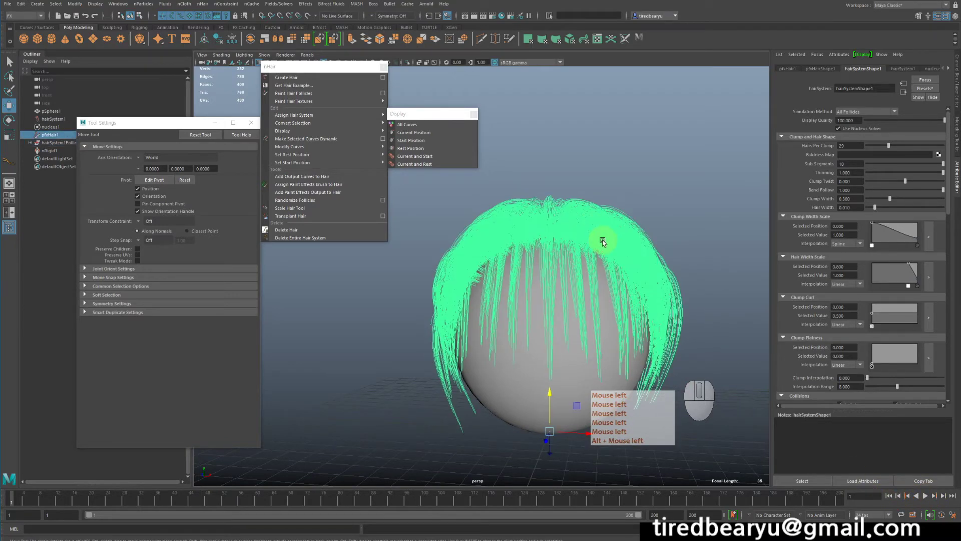
pyautogui.click(420, 140)
pyautogui.moveTo(651, 215)
pyautogui.keyDown('alt'); pyautogui.mouseDown()
pyautogui.moveTo(661, 214)
pyautogui.moveTo(616, 208)
pyautogui.moveTo(674, 214)
pyautogui.moveTo(680, 243)
pyautogui.moveTo(667, 223)
pyautogui.mouseUp(); pyautogui.keyUp('alt')
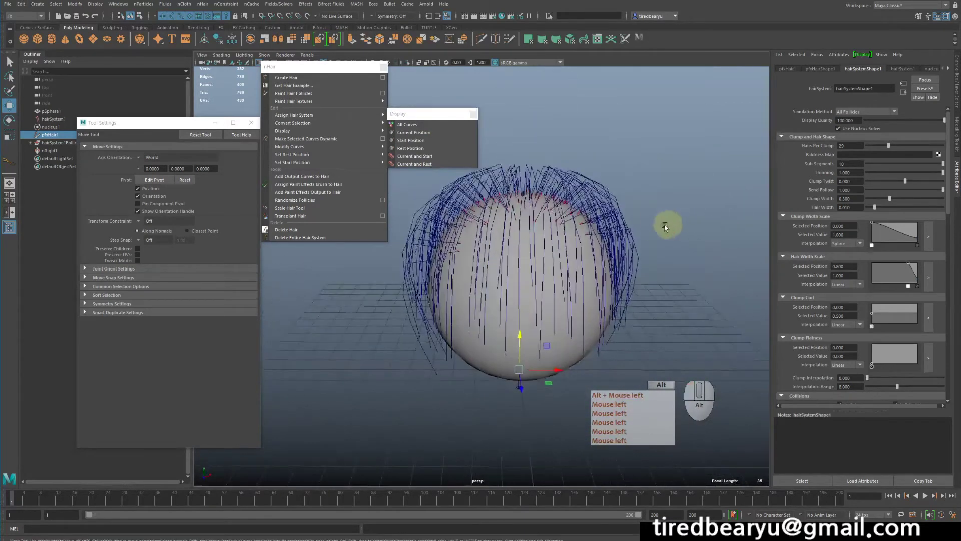
# - Try to select the start curves at the sphere's front and side, with the sphere taken out of the selection
pyautogui.keyDown('alt'); pyautogui.moveTo(667, 224); pyautogui.dragTo(691, 215, button='middle'); pyautogui.keyUp('alt')
pyautogui.keyDown('alt'); pyautogui.moveTo(691, 215); pyautogui.dragTo(673, 219); pyautogui.keyUp('alt')
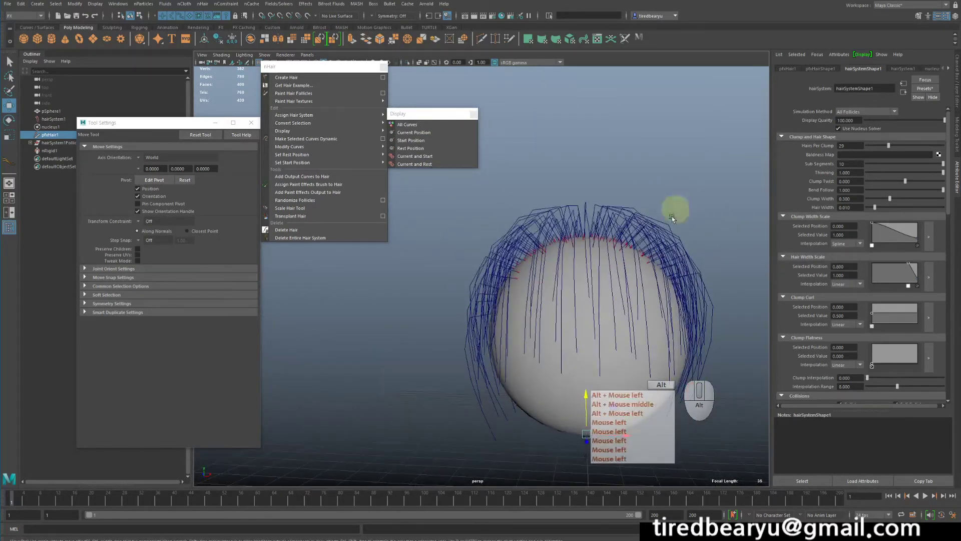
pyautogui.click(561, 356)
pyautogui.keyDown('alt'); pyautogui.moveTo(626, 240); pyautogui.dragTo(631, 220, button='middle'); pyautogui.keyUp('alt')
pyautogui.keyDown('alt'); pyautogui.moveTo(632, 220); pyautogui.dragTo(608, 221); pyautogui.keyUp('alt')
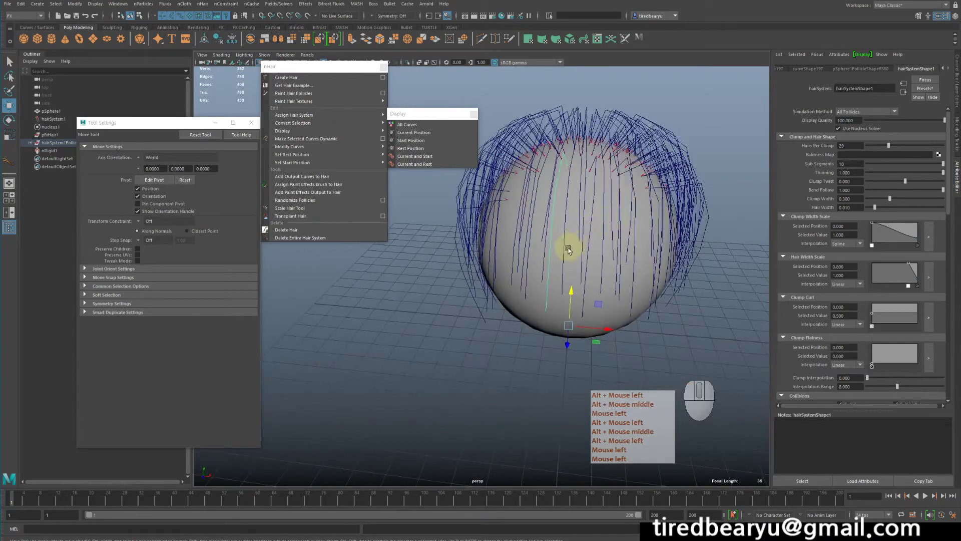
pyautogui.keyDown('alt'); pyautogui.moveTo(567, 256); pyautogui.dragTo(562, 317); pyautogui.keyUp('alt')
pyautogui.keyDown('ctrl'); pyautogui.click(684, 213); pyautogui.keyUp('ctrl')
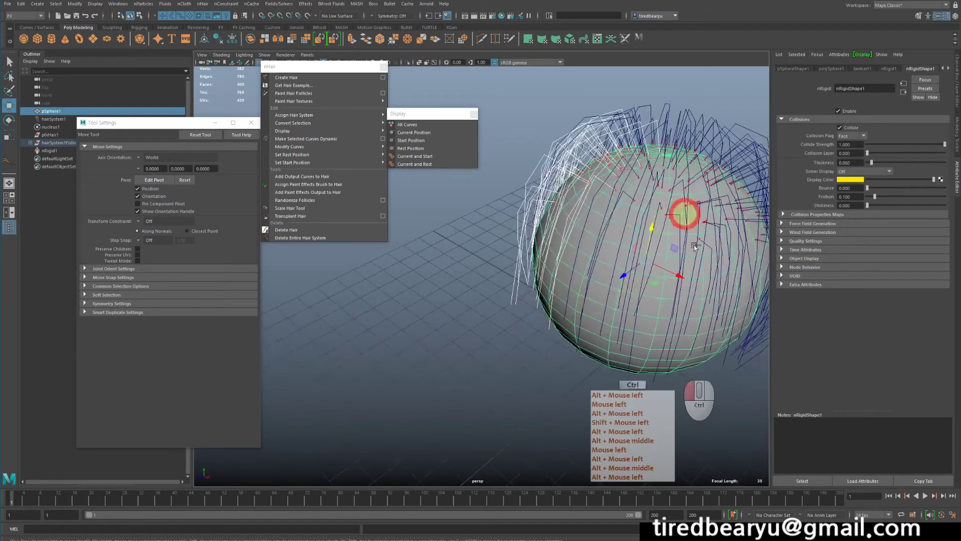
pyautogui.keyDown('alt'); pyautogui.moveTo(618, 299); pyautogui.dragTo(596, 297); pyautogui.keyUp('alt')
pyautogui.keyDown('ctrl'); pyautogui.click(661, 343); pyautogui.keyUp('ctrl')
pyautogui.keyDown('alt'); pyautogui.moveTo(596, 299); pyautogui.dragTo(652, 322, button='middle'); pyautogui.keyUp('alt')
pyautogui.keyDown('alt'); pyautogui.moveTo(652, 322); pyautogui.dragTo(696, 324); pyautogui.keyUp('alt')
pyautogui.keyDown('alt'); pyautogui.moveTo(641, 307); pyautogui.dragTo(668, 326, button='middle'); pyautogui.keyUp('alt')
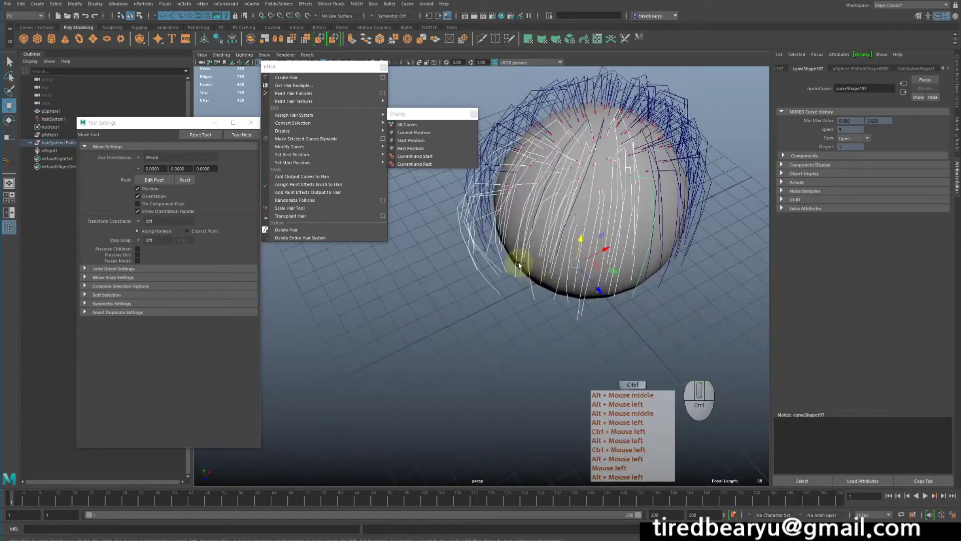
# - Try to narrow the selection by removing the start curves along the sphere's side
pyautogui.keyDown('alt'); pyautogui.moveTo(519, 266); pyautogui.dragTo(550, 328, button='middle'); pyautogui.keyUp('alt')
pyautogui.keyDown('ctrl'); pyautogui.moveTo(452, 244); pyautogui.dragTo(570, 329); pyautogui.keyUp('ctrl')
pyautogui.keyDown('alt'); pyautogui.moveTo(607, 283); pyautogui.dragTo(568, 264, button='middle'); pyautogui.keyUp('alt')
pyautogui.keyDown('alt'); pyautogui.moveTo(568, 270); pyautogui.dragTo(540, 245); pyautogui.keyUp('alt')
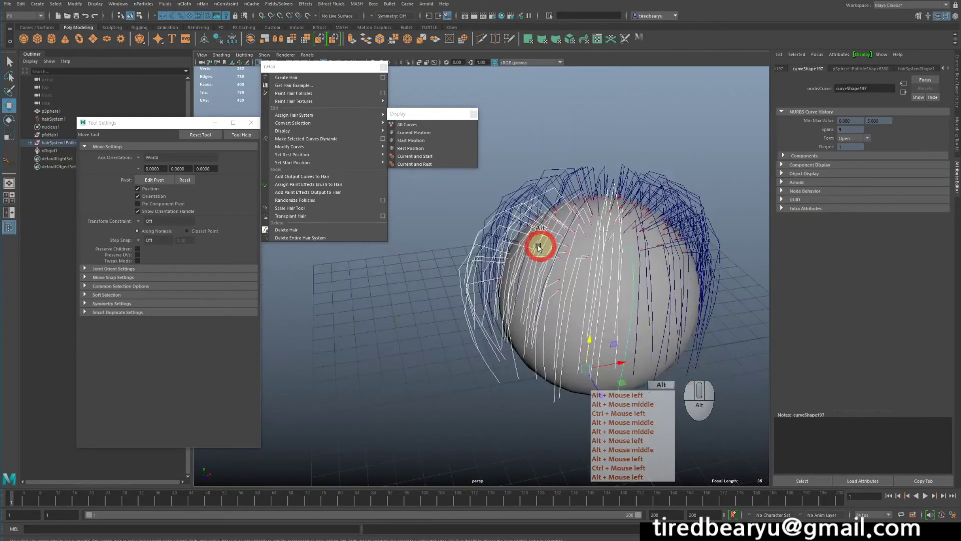
pyautogui.keyDown('ctrl'); pyautogui.moveTo(426, 274); pyautogui.dragTo(510, 333); pyautogui.keyUp('ctrl')
pyautogui.keyDown('alt'); pyautogui.moveTo(569, 319); pyautogui.dragTo(542, 326, button='middle'); pyautogui.keyUp('alt')
pyautogui.keyDown('alt'); pyautogui.moveTo(542, 326); pyautogui.dragTo(491, 354); pyautogui.keyUp('alt')
pyautogui.keyDown('alt'); pyautogui.moveTo(491, 354); pyautogui.dragTo(500, 289, button='middle'); pyautogui.keyUp('alt')
pyautogui.keyDown('alt'); pyautogui.moveTo(500, 289); pyautogui.dragTo(458, 319); pyautogui.keyUp('alt')
# - Select only the few start curves at the front centre of the sphere and pick their lower control points
pyautogui.moveTo(457, 319); pyautogui.dragTo(558, 335)
pyautogui.keyDown('alt'); pyautogui.moveTo(558, 335); pyautogui.dragTo(558, 316, button='middle'); pyautogui.keyUp('alt')
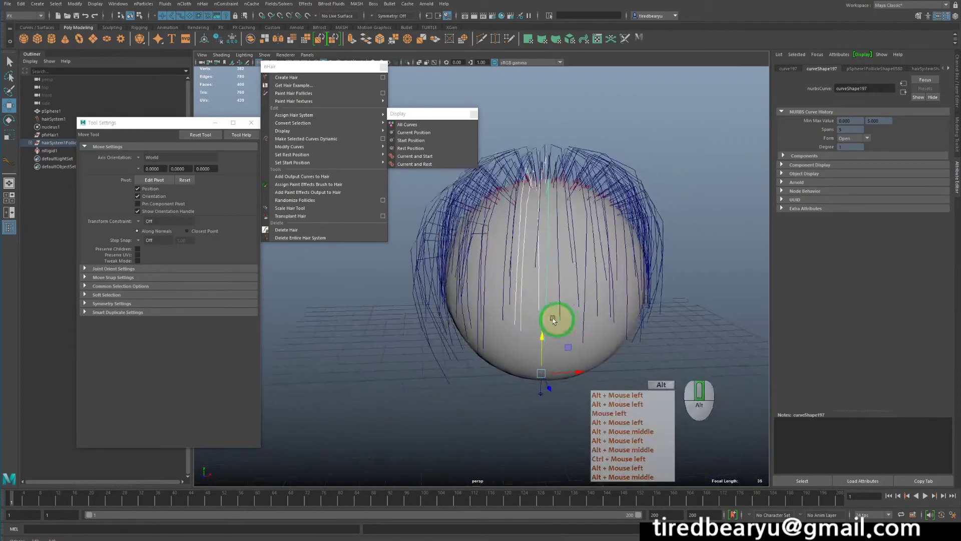
pyautogui.keyDown('alt'); pyautogui.moveTo(558, 316); pyautogui.dragTo(539, 320); pyautogui.keyUp('alt')
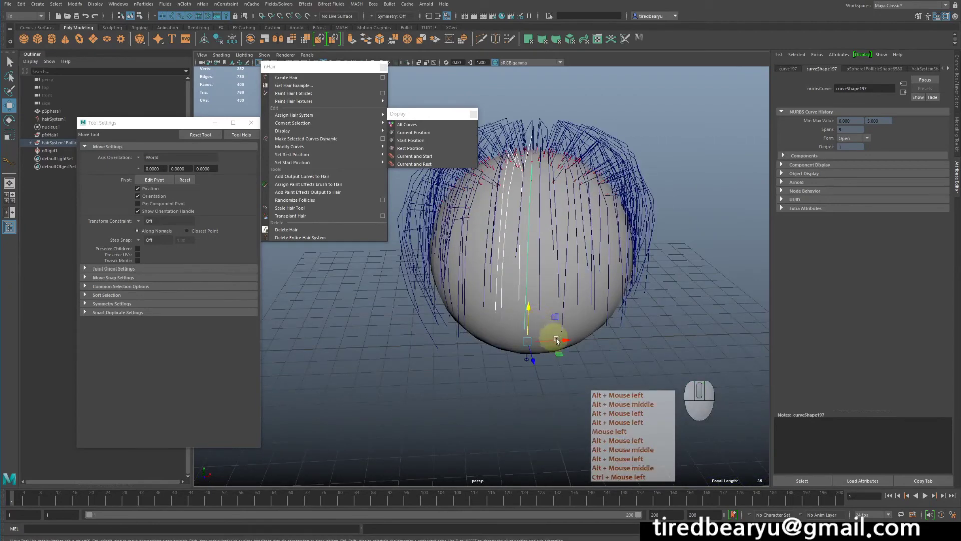
pyautogui.press('F8')
pyautogui.moveTo(613, 361); pyautogui.dragTo(427, 231)
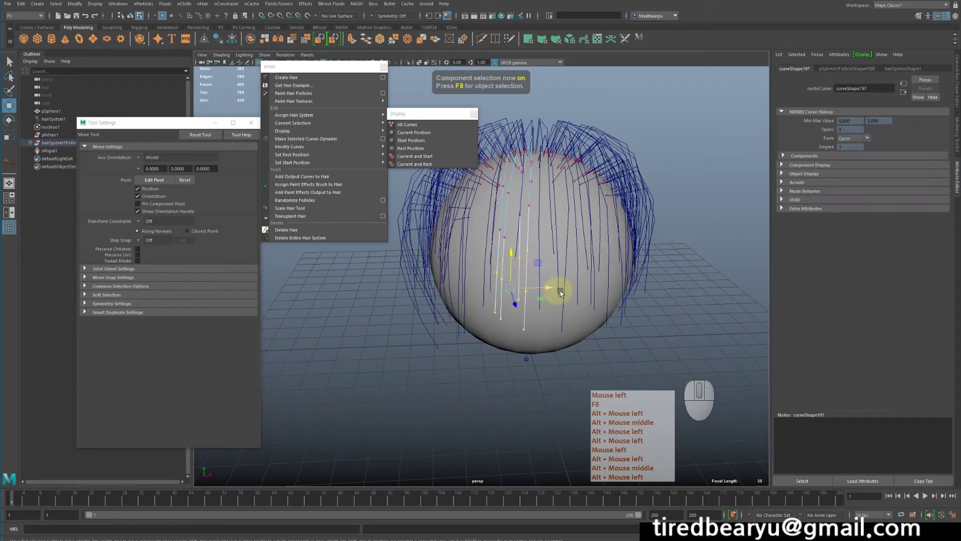
# - Try to shift the picked control points along negative X after toggling the curves' length lock, and undo the move
pyautogui.press('l')
pyautogui.moveTo(545, 285); pyautogui.dragTo(519, 281)
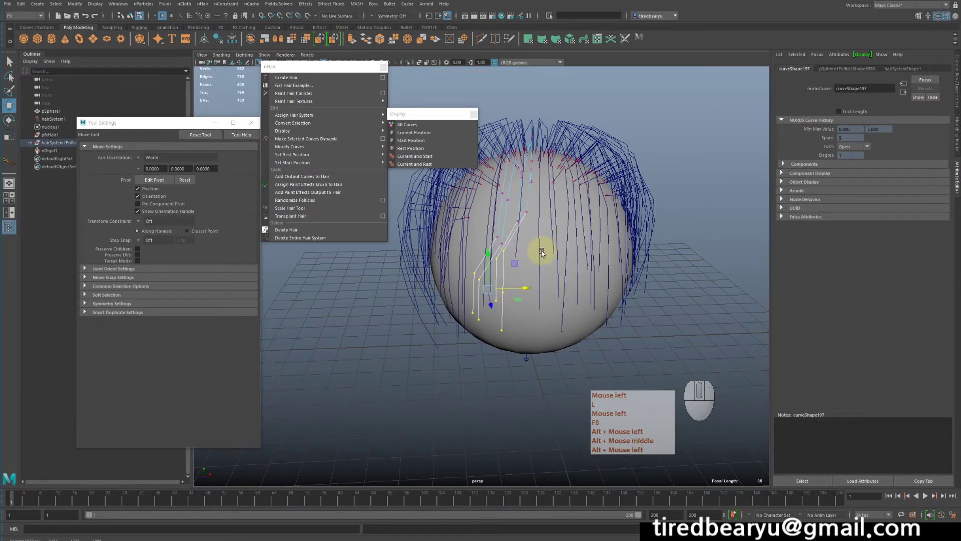
pyautogui.press('b')
pyautogui.hotkey('ctrl', 'z')
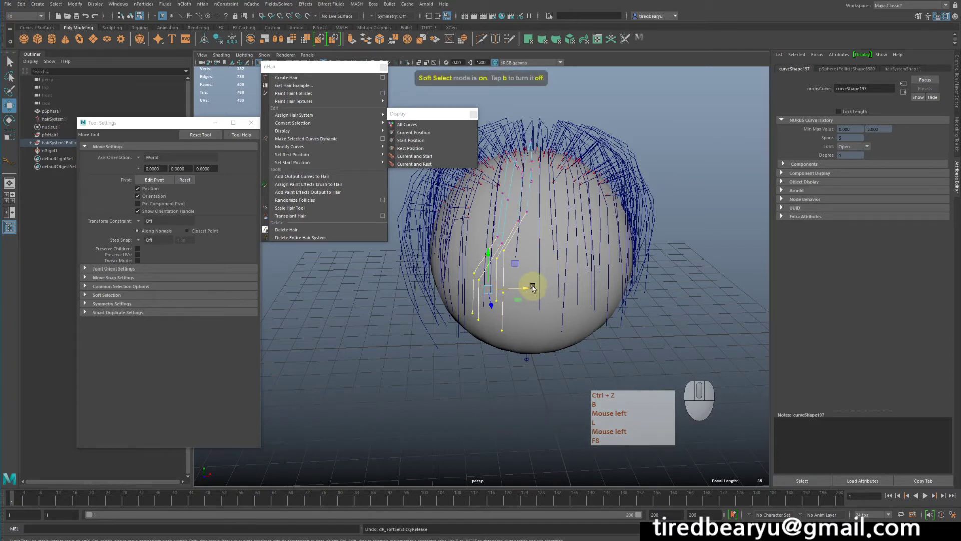
pyautogui.hotkey('ctrl', 'z')
pyautogui.hotkey('ctrl', 'z')
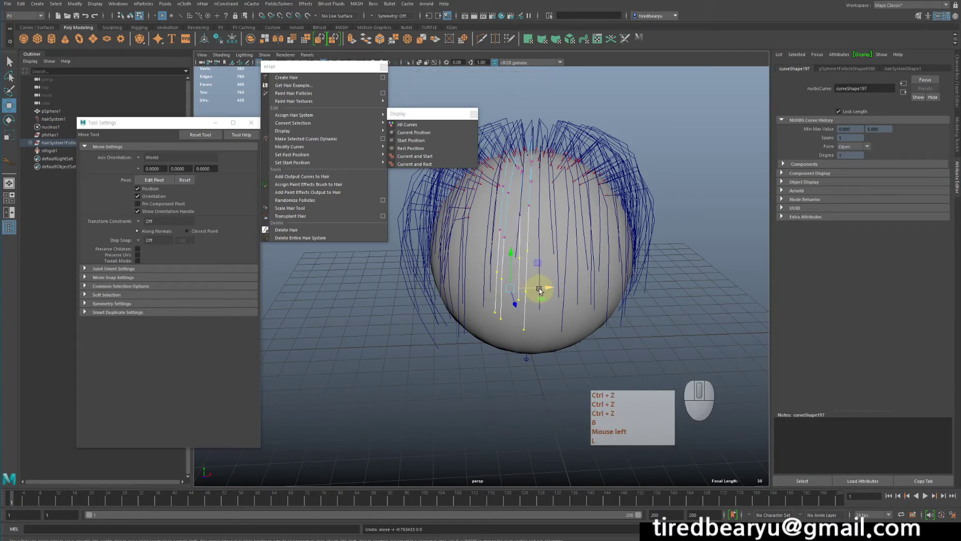
# - Turn on soft selection and move the lower control points of the front curves along negative X, with length lock toggled
pyautogui.press('b')
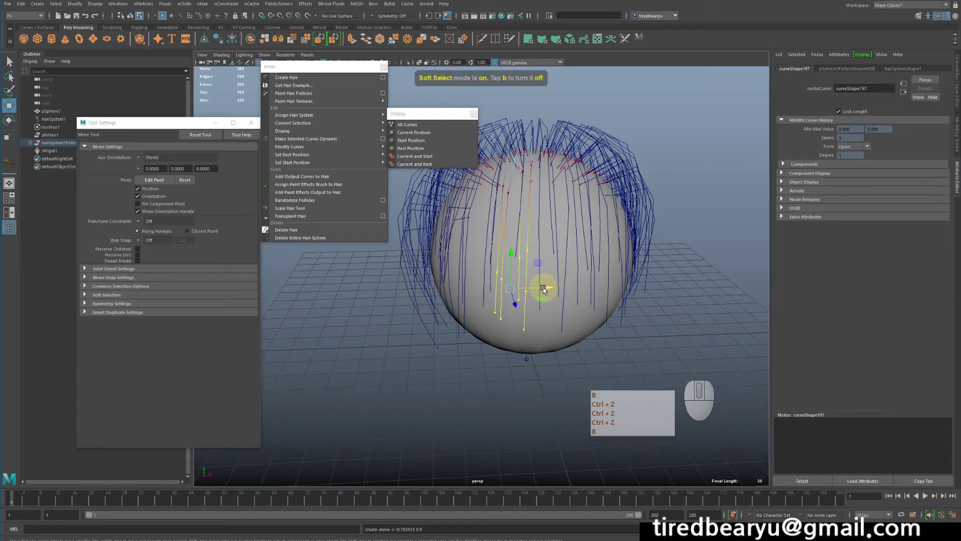
pyautogui.press('l')
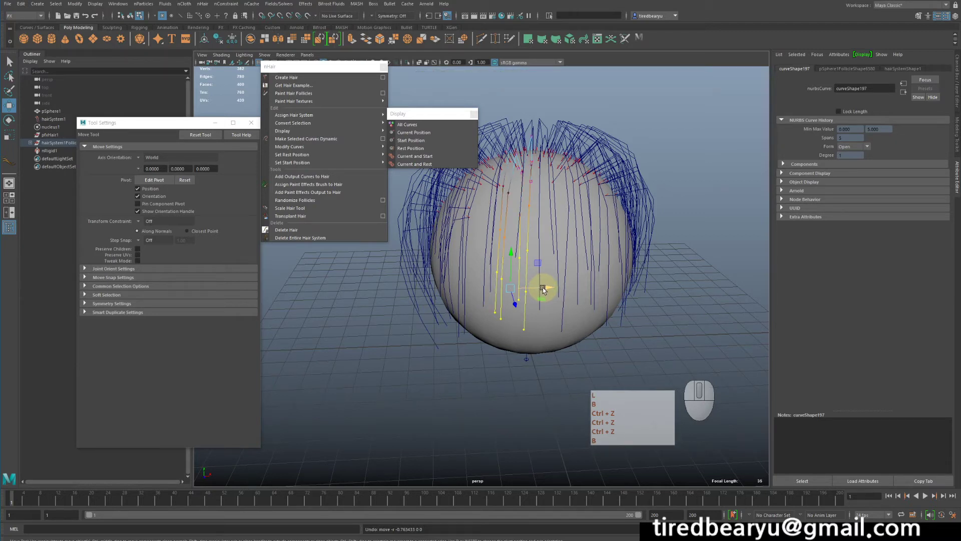
pyautogui.moveTo(543, 288); pyautogui.dragTo(508, 276)
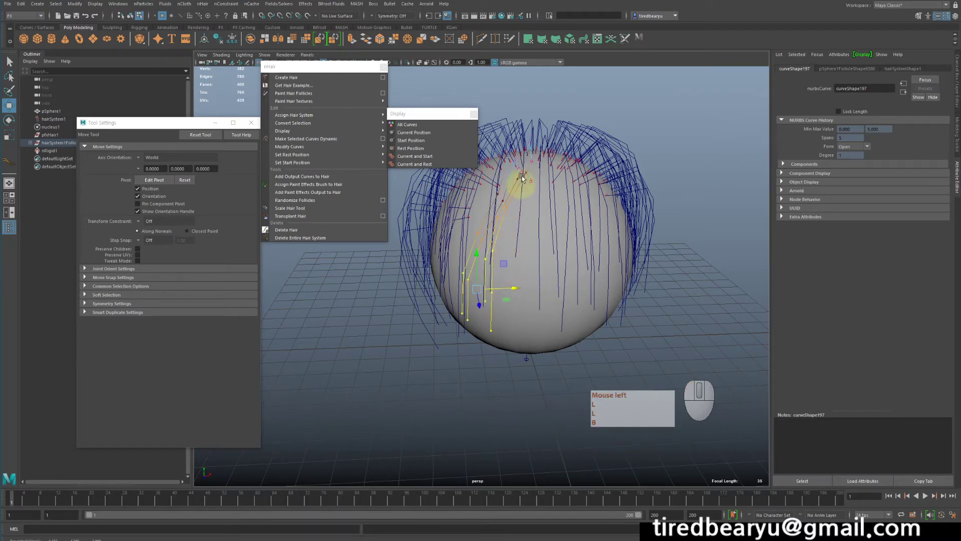
# - Select the neighbouring start curves at the front centre, without the sphere or nucleus, and show their control points
pyautogui.moveTo(518, 224)
pyautogui.keyDown('alt'); pyautogui.mouseDown()
pyautogui.moveTo(511, 236)
pyautogui.moveTo(472, 236)
pyautogui.moveTo(526, 231)
pyautogui.mouseUp(); pyautogui.keyUp('alt')
pyautogui.keyDown('alt'); pyautogui.moveTo(557, 271); pyautogui.dragTo(603, 305); pyautogui.keyUp('alt')
pyautogui.keyDown('alt'); pyautogui.moveTo(604, 312); pyautogui.dragTo(580, 283); pyautogui.keyUp('alt')
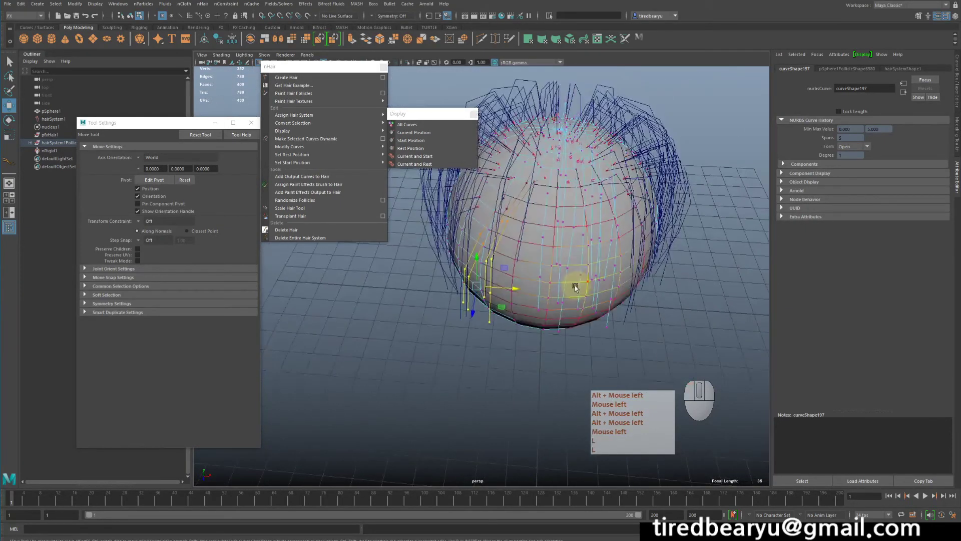
pyautogui.press('F8')
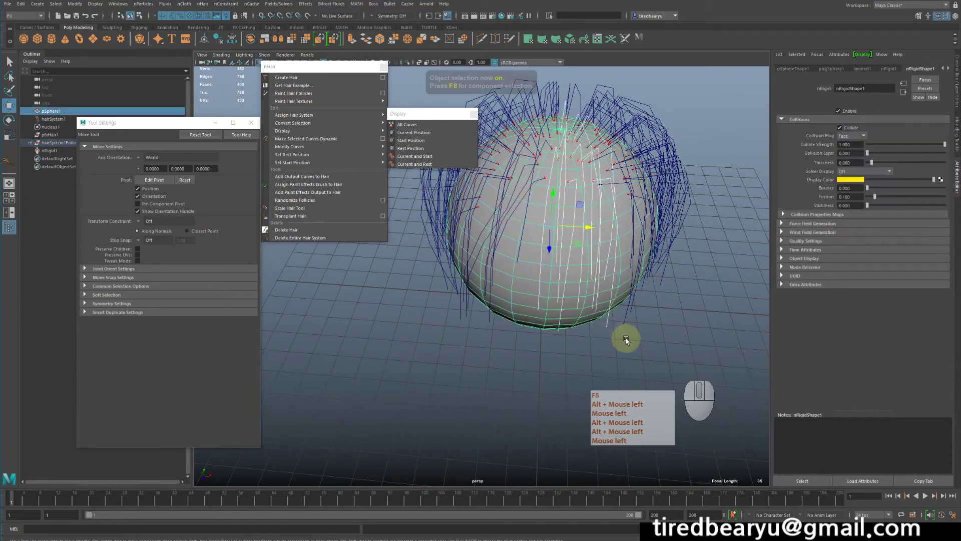
pyautogui.click(624, 337)
pyautogui.moveTo(532, 269); pyautogui.dragTo(580, 332)
pyautogui.keyDown('ctrl'); pyautogui.click(526, 323); pyautogui.keyUp('ctrl')
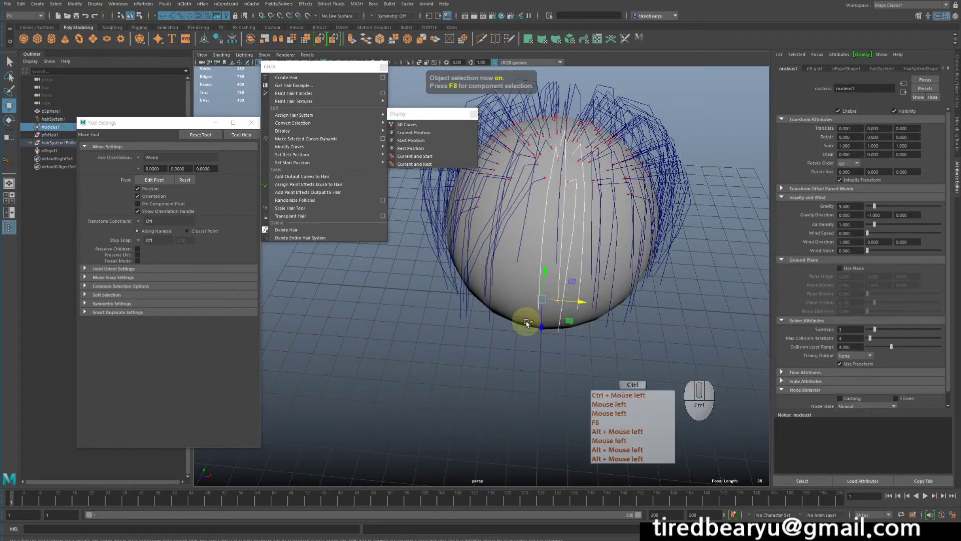
pyautogui.press('F8')
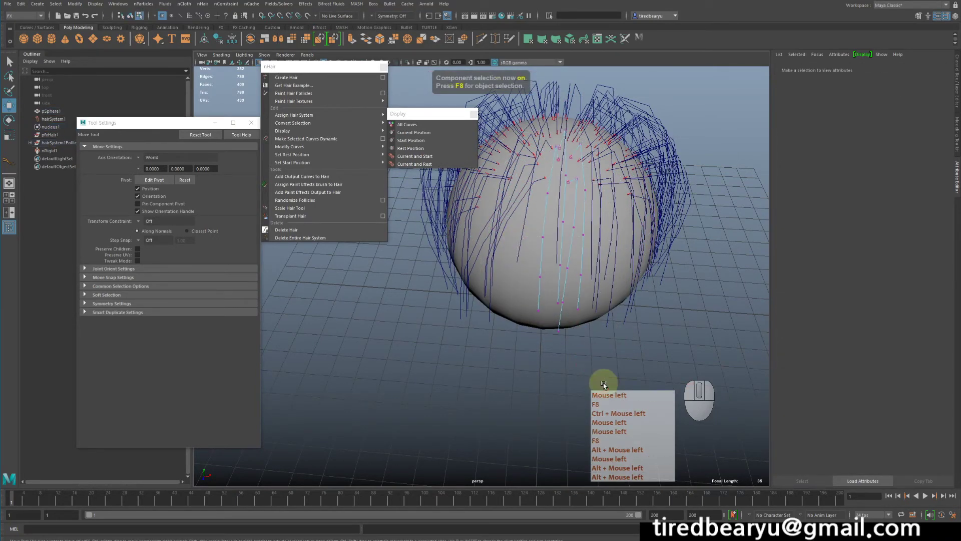
# - Move the control points of these front curves along positive X to part the hair, and return to object selection
pyautogui.keyDown('alt'); pyautogui.moveTo(607, 386); pyautogui.dragTo(619, 299); pyautogui.keyUp('alt')
pyautogui.keyDown('alt'); pyautogui.moveTo(612, 299); pyautogui.dragTo(595, 318, button='middle'); pyautogui.keyUp('alt')
pyautogui.keyDown('alt'); pyautogui.moveTo(591, 317); pyautogui.dragTo(595, 346); pyautogui.keyUp('alt')
pyautogui.keyDown('alt'); pyautogui.moveTo(556, 241); pyautogui.dragTo(562, 256); pyautogui.keyUp('alt')
pyautogui.moveTo(622, 313); pyautogui.dragTo(651, 219)
pyautogui.press('Left')
pyautogui.press('w')
pyautogui.click(659, 245)
pyautogui.rightClick(650, 219)
pyautogui.moveTo(650, 219); pyautogui.dragTo(678, 203, button='right')
pyautogui.click(678, 202)
pyautogui.keyDown('alt'); pyautogui.moveTo(678, 203); pyautogui.dragTo(670, 224); pyautogui.keyUp('alt')
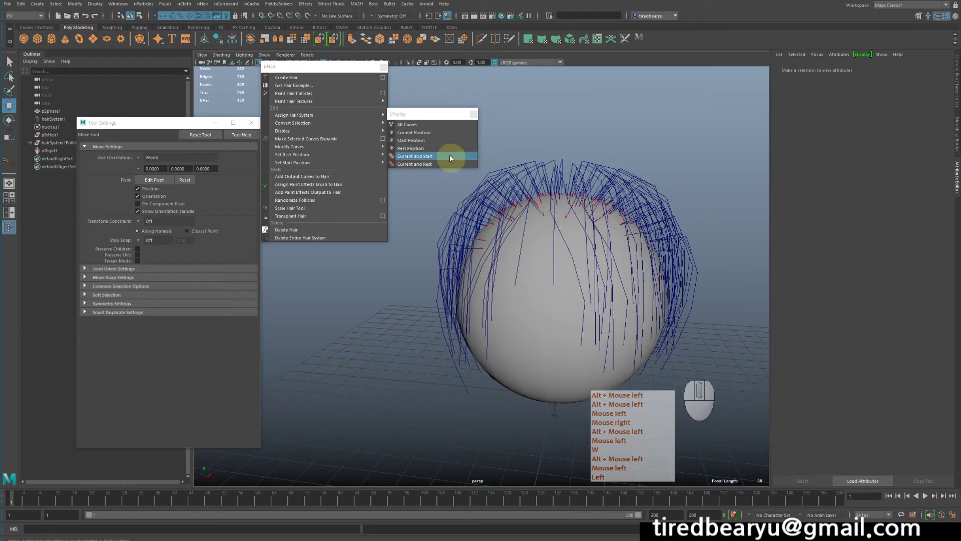
# - Display the hair at its current position and play the simulation to about frame 52 to check the parted front
pyautogui.click(430, 133)
pyautogui.keyDown('alt'); pyautogui.moveTo(550, 188); pyautogui.dragTo(580, 190); pyautogui.keyUp('alt')
pyautogui.keyDown('alt'); pyautogui.moveTo(580, 190); pyautogui.dragTo(572, 197, button='middle'); pyautogui.keyUp('alt')
pyautogui.keyDown('alt'); pyautogui.moveTo(573, 197); pyautogui.dragTo(560, 212); pyautogui.keyUp('alt')
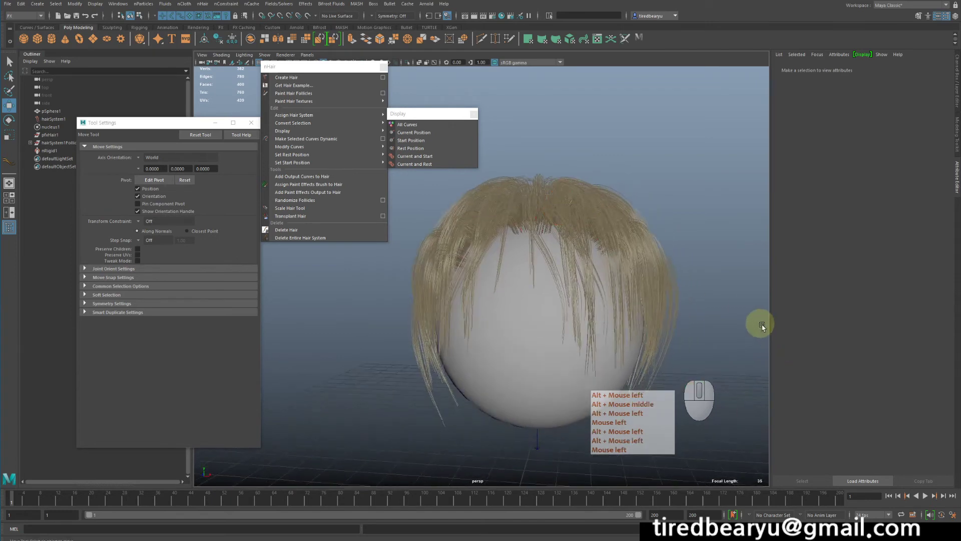
pyautogui.click(925, 496)
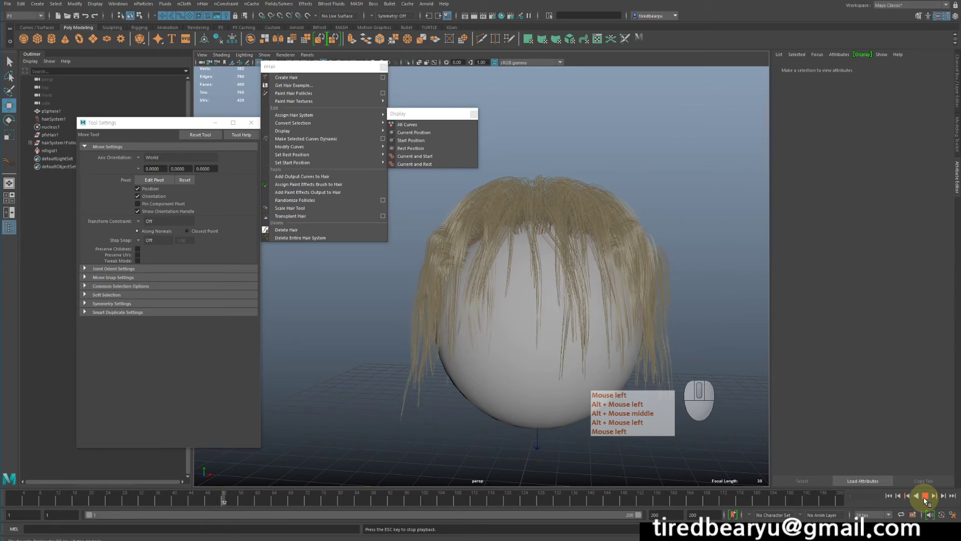
pyautogui.click(923, 497)
pyautogui.keyDown('alt'); pyautogui.moveTo(599, 263); pyautogui.dragTo(659, 262); pyautogui.keyUp('alt')
# - Return to frame 1, select the hair, and set its rest position from the current position
pyautogui.click(888, 497)
pyautogui.click(648, 276)
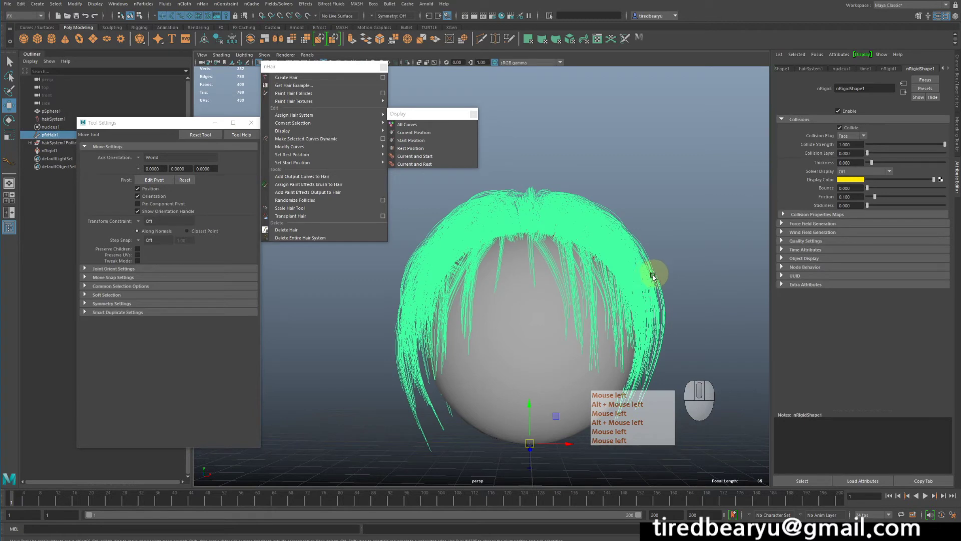
pyautogui.moveTo(307, 156)
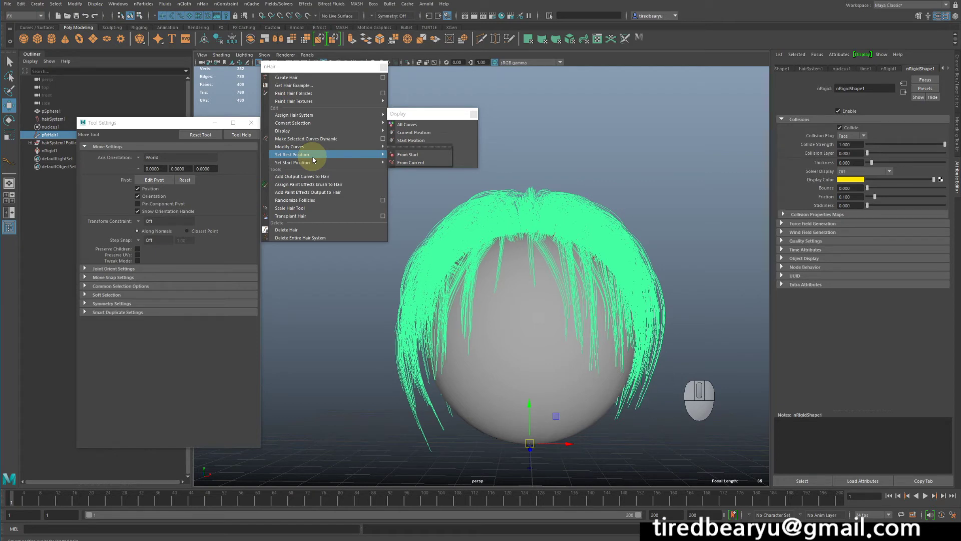
pyautogui.click(411, 156)
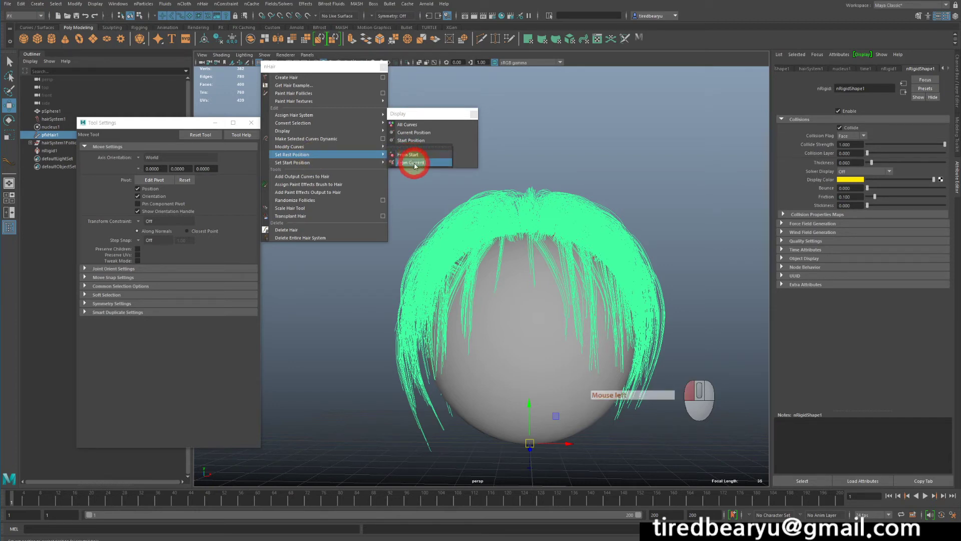
pyautogui.click(415, 158)
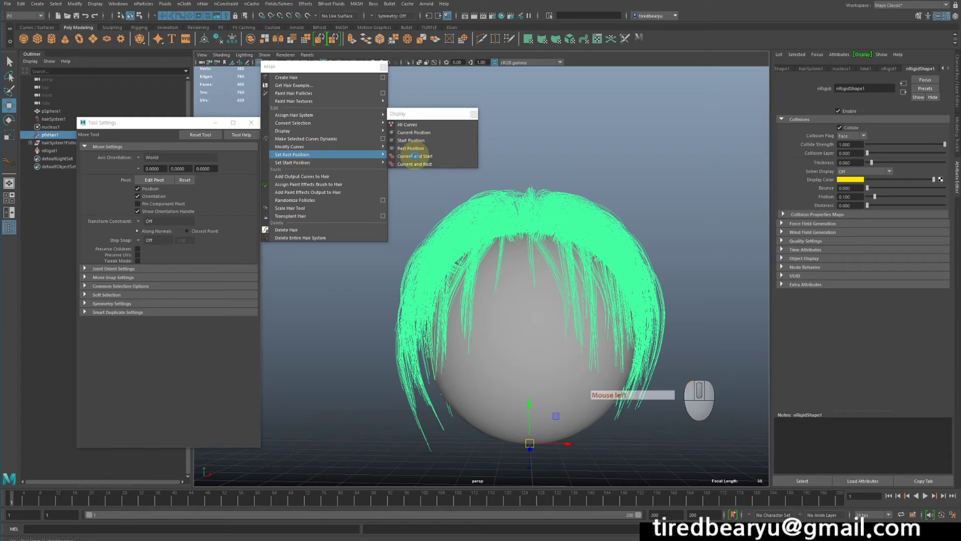
pyautogui.keyDown('alt'); pyautogui.moveTo(609, 192); pyautogui.dragTo(611, 199); pyautogui.keyUp('alt')
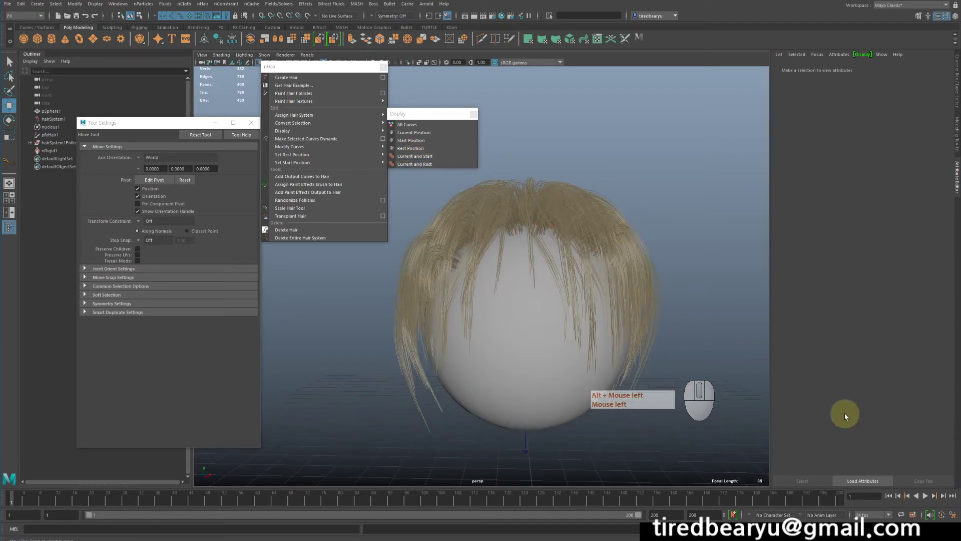
# - Play the simulation to frame 100 with a pause on the way to check the effect of the rest position
pyautogui.click(926, 496)
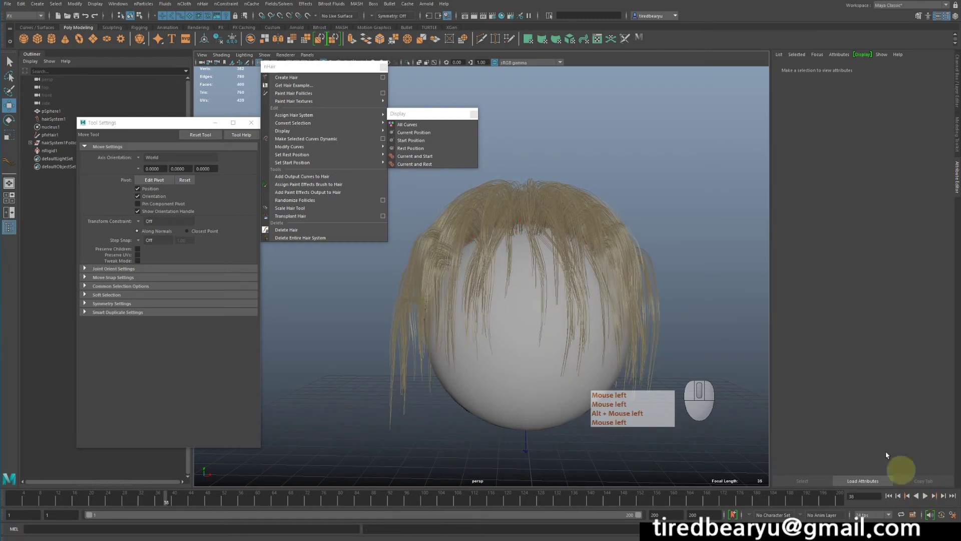
pyautogui.keyDown('alt'); pyautogui.moveTo(695, 285); pyautogui.dragTo(704, 279); pyautogui.keyUp('alt')
pyautogui.click(927, 496)
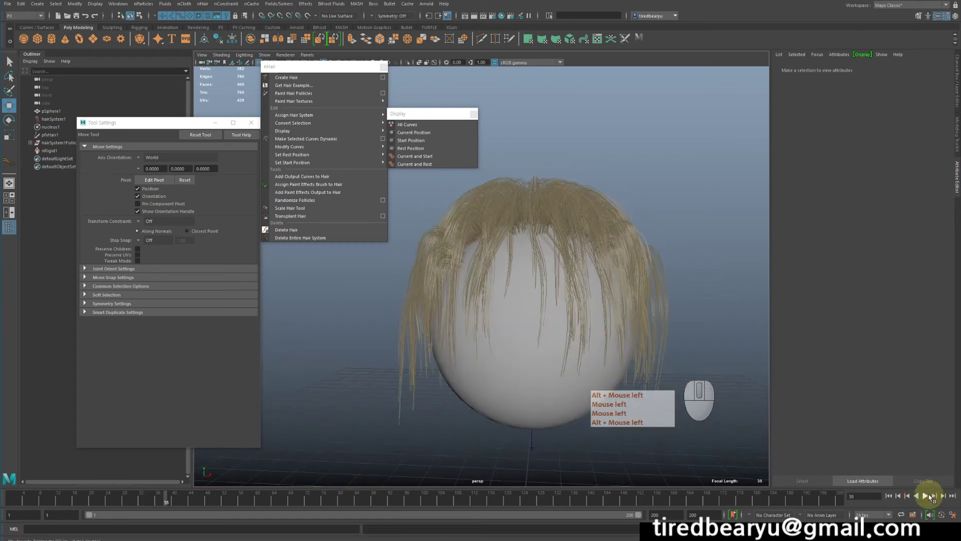
pyautogui.click(927, 496)
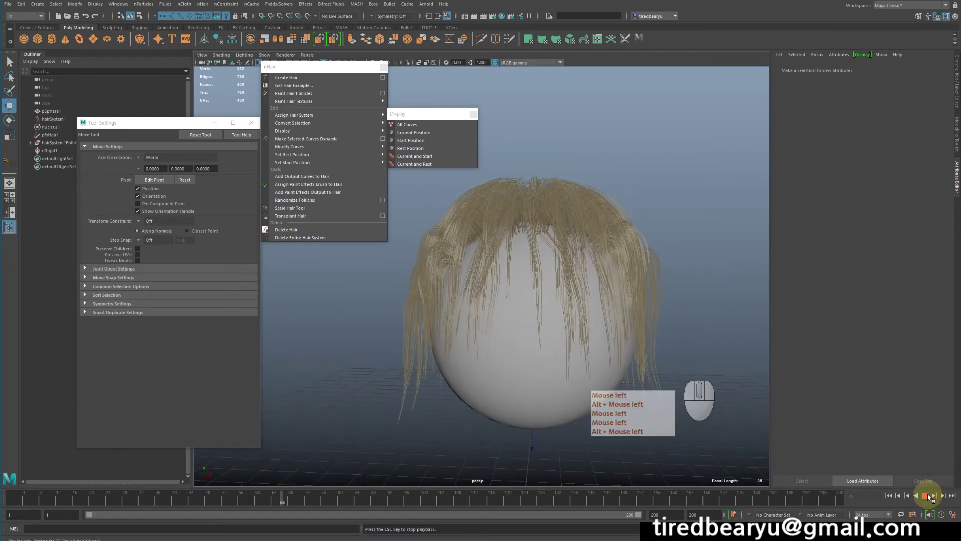
pyautogui.click(927, 495)
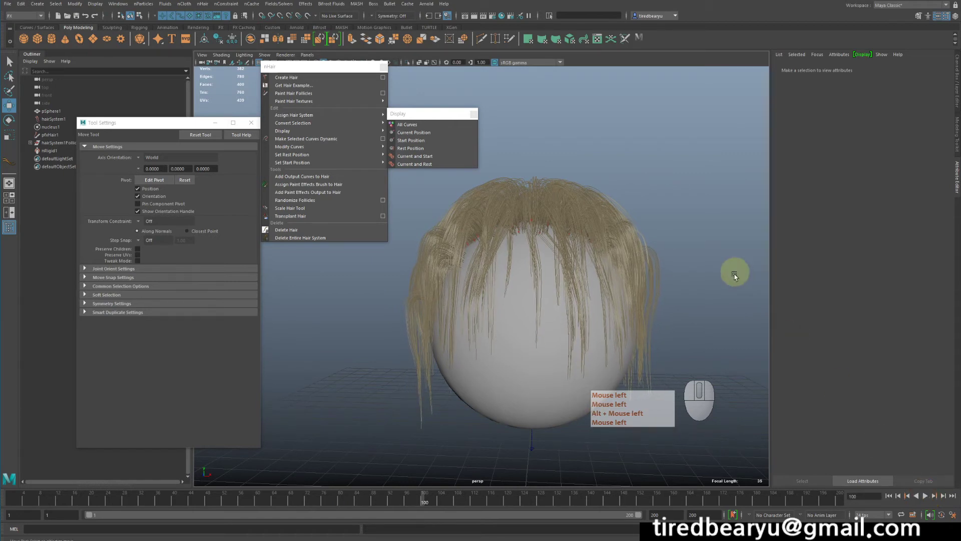
# - Replay the simulation from frame 1, stop at about frame 76, and examine the hair from several sides
pyautogui.click(888, 495)
pyautogui.click(924, 496)
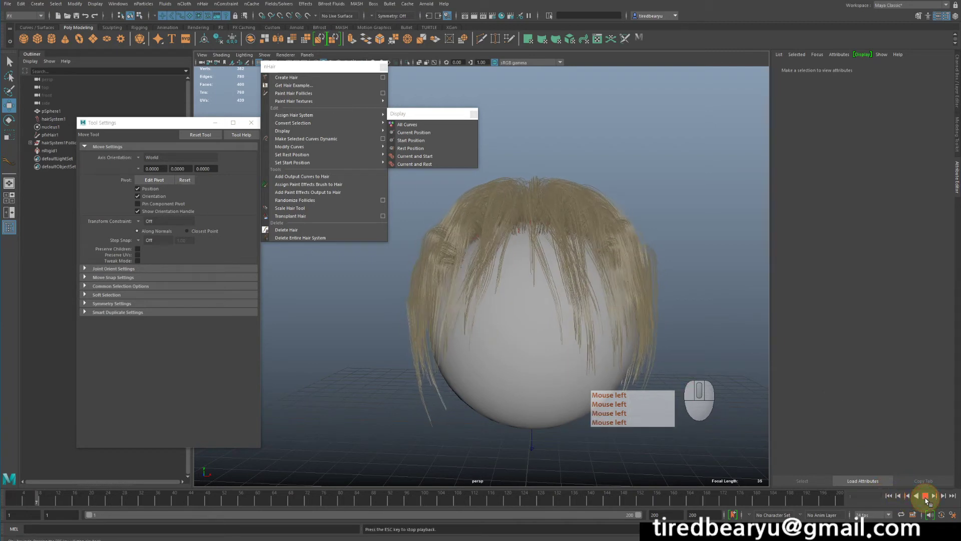
pyautogui.keyDown('alt'); pyautogui.moveTo(643, 242); pyautogui.dragTo(671, 227, button='middle'); pyautogui.keyUp('alt')
pyautogui.keyDown('alt'); pyautogui.moveTo(671, 227); pyautogui.dragTo(706, 260); pyautogui.keyUp('alt')
pyautogui.click(925, 496)
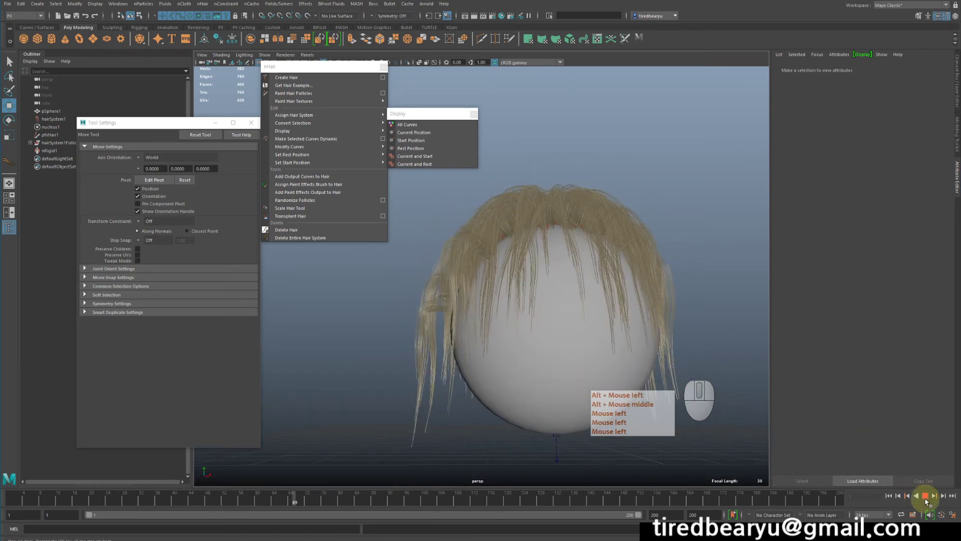
pyautogui.keyDown('alt'); pyautogui.moveTo(577, 330); pyautogui.dragTo(669, 331); pyautogui.keyUp('alt')
pyautogui.keyDown('alt'); pyautogui.moveTo(668, 331); pyautogui.dragTo(575, 322, button='right'); pyautogui.keyUp('alt')
pyautogui.keyDown('alt'); pyautogui.moveTo(575, 321); pyautogui.dragTo(665, 343, button='middle'); pyautogui.keyUp('alt')
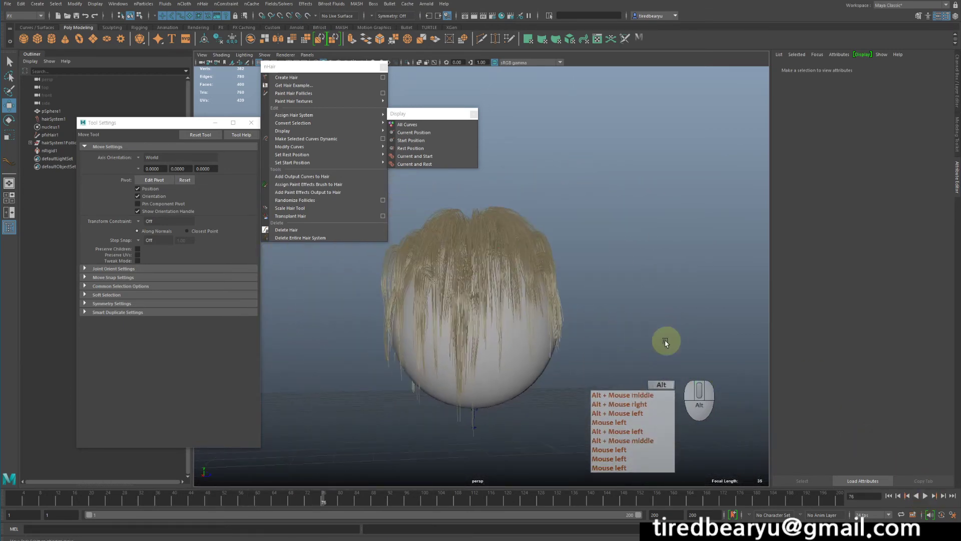
pyautogui.keyDown('alt'); pyautogui.moveTo(665, 343); pyautogui.dragTo(596, 293); pyautogui.keyUp('alt')
pyautogui.keyDown('alt'); pyautogui.moveTo(596, 293); pyautogui.dragTo(666, 283, button='right'); pyautogui.keyUp('alt')
# - Select the hair, frame its front view, and render the current frame with Arnold
pyautogui.click(671, 278)
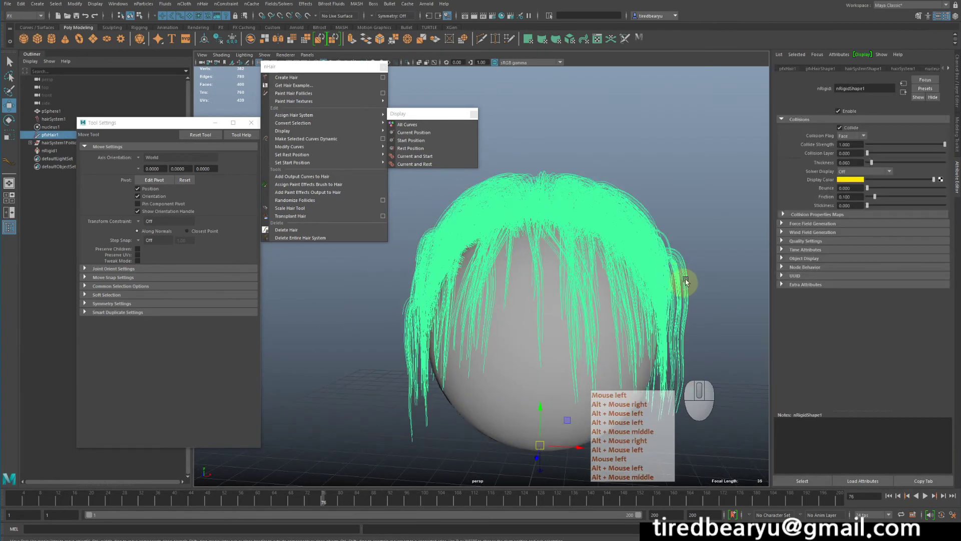
pyautogui.keyDown('alt'); pyautogui.moveTo(672, 257); pyautogui.dragTo(649, 204, button='middle'); pyautogui.keyUp('alt')
pyautogui.keyDown('alt'); pyautogui.moveTo(644, 200); pyautogui.dragTo(622, 194, button='right'); pyautogui.keyUp('alt')
pyautogui.keyDown('alt'); pyautogui.moveTo(620, 191); pyautogui.dragTo(621, 216, button='middle'); pyautogui.keyUp('alt')
pyautogui.click(474, 16)
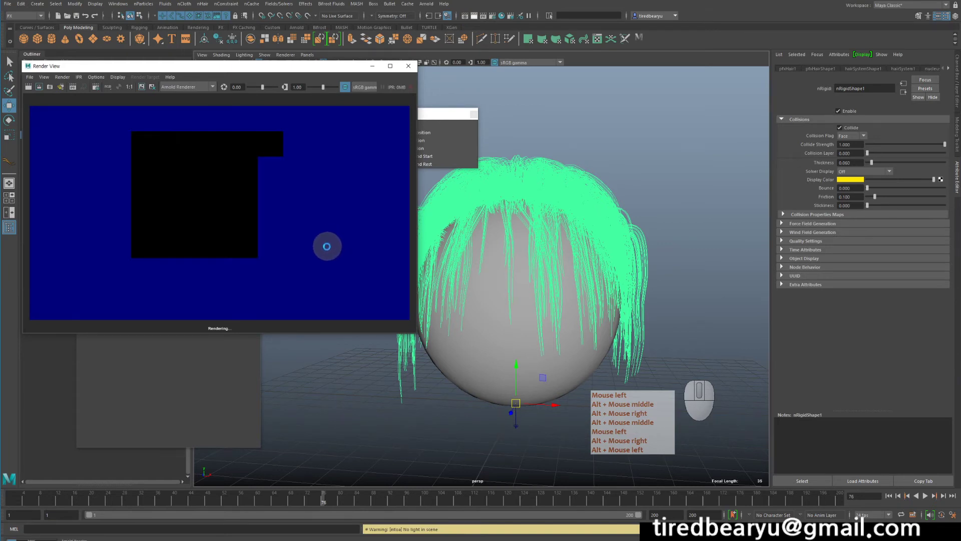
# - Check the available renderers and display the finished render's alpha channel
pyautogui.click(203, 87)
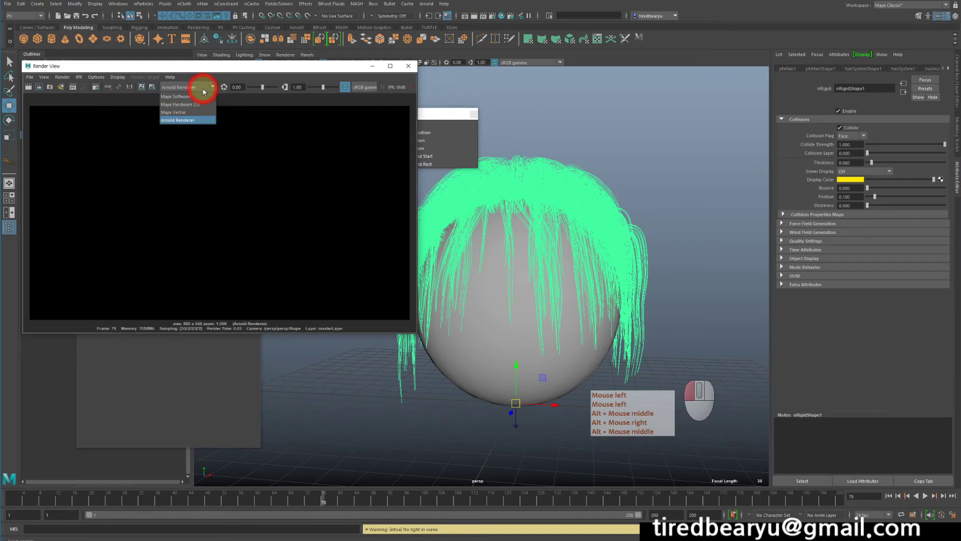
pyautogui.click(202, 88)
pyautogui.click(120, 87)
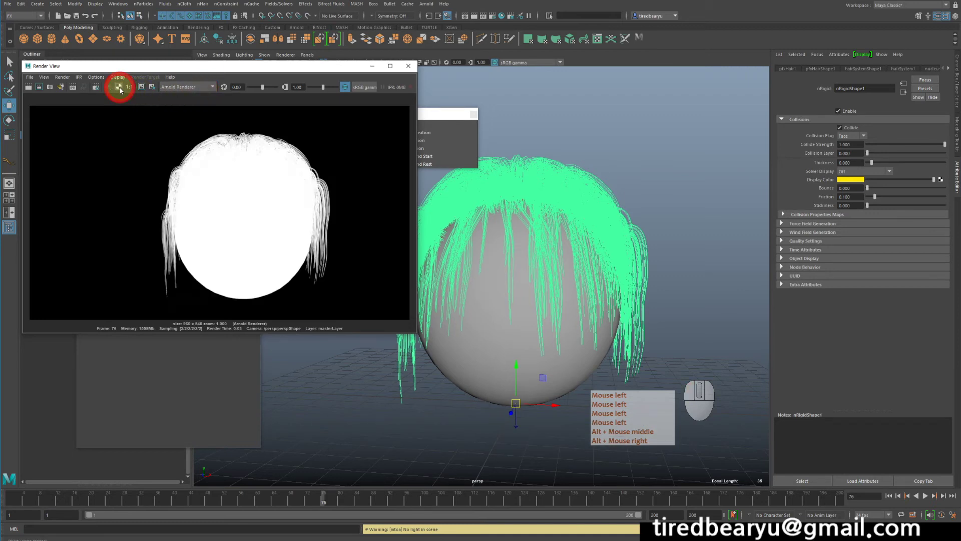
pyautogui.click(299, 175)
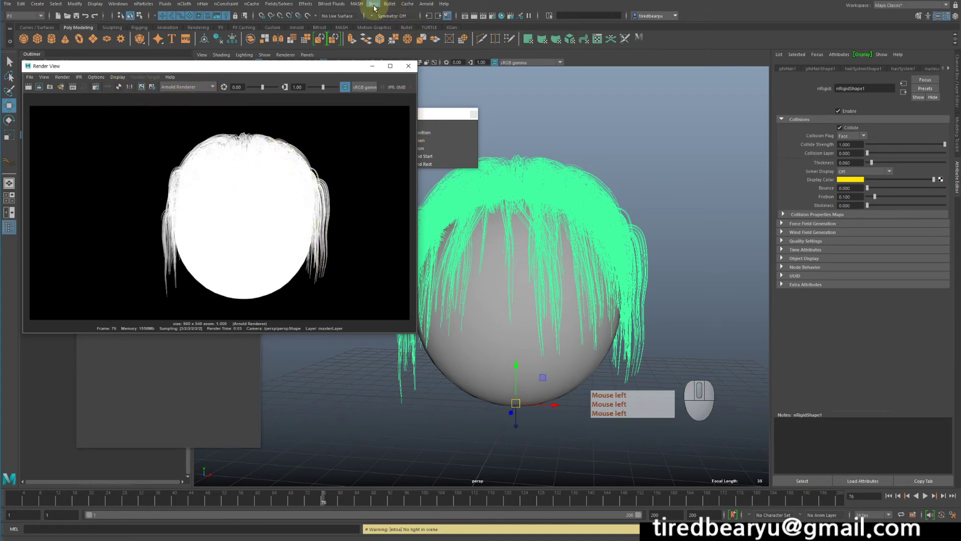
# - Add an Arnold skydome light to the scene and render the current frame again
pyautogui.click(426, 4)
pyautogui.moveTo(456, 36)
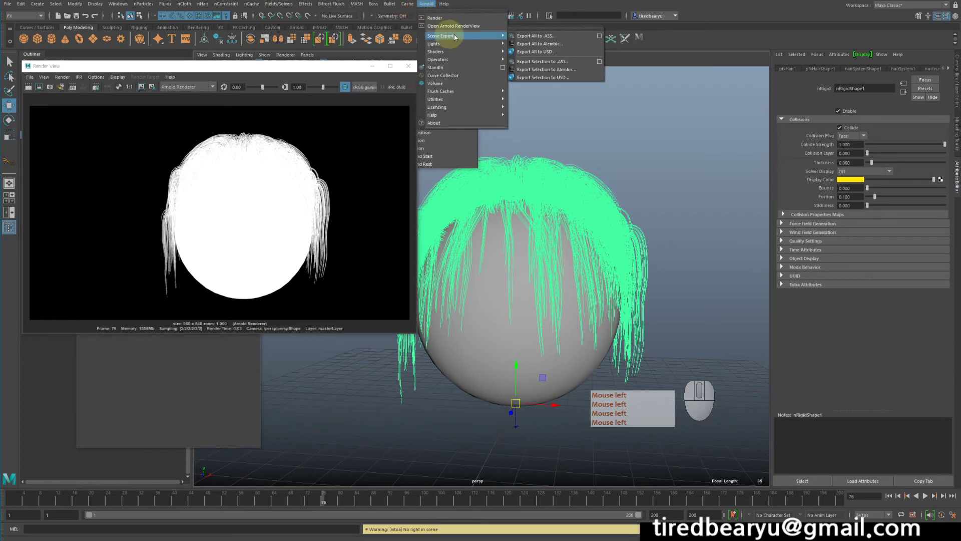
pyautogui.click(538, 52)
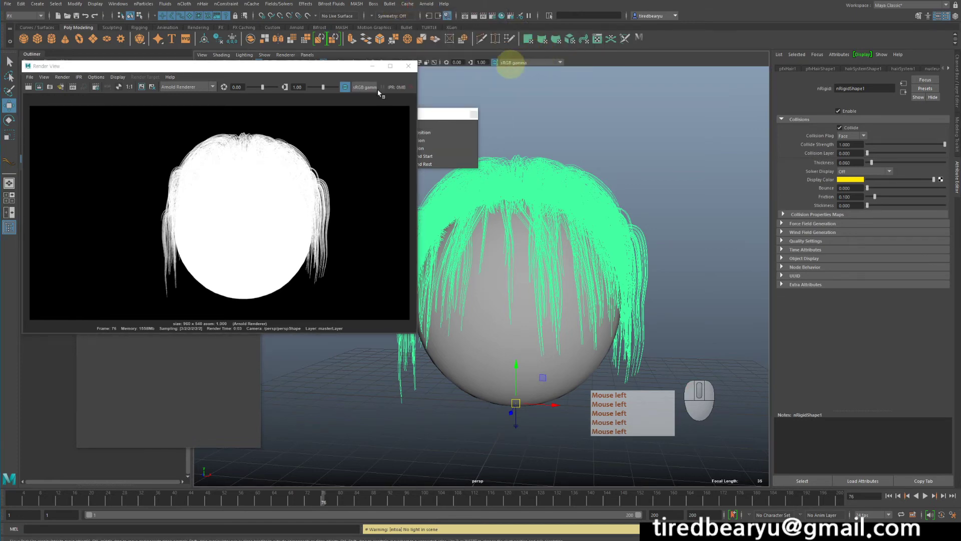
pyautogui.click(29, 87)
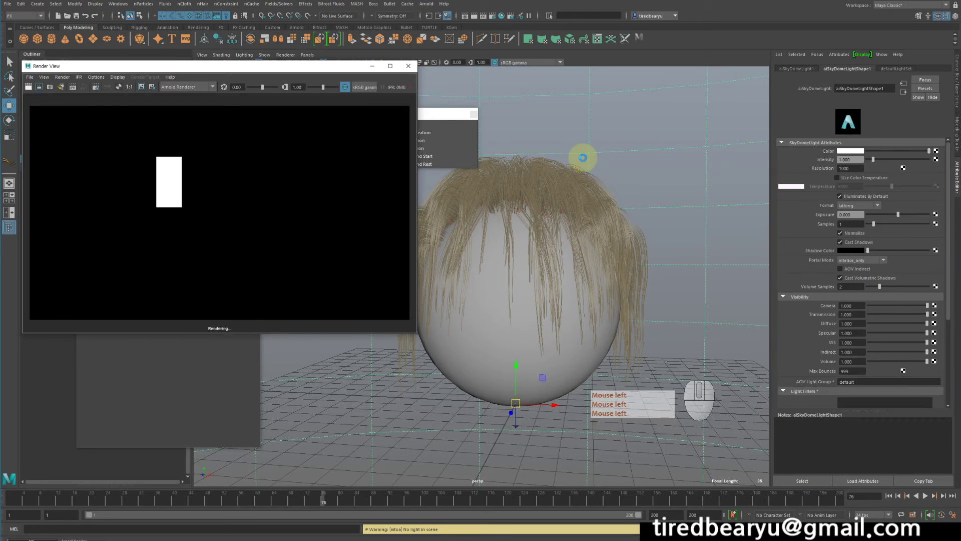
pyautogui.click(582, 158)
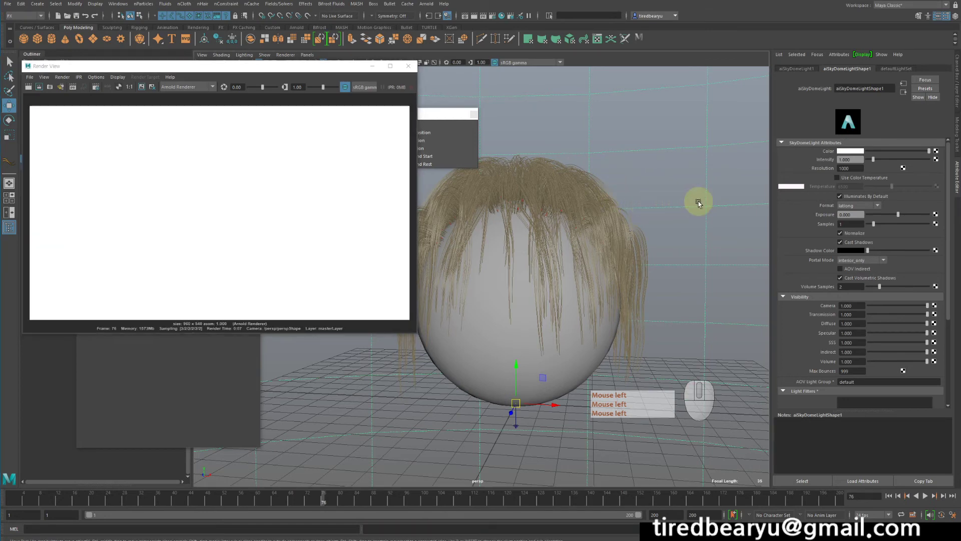
pyautogui.click(623, 229)
pyautogui.click(678, 240)
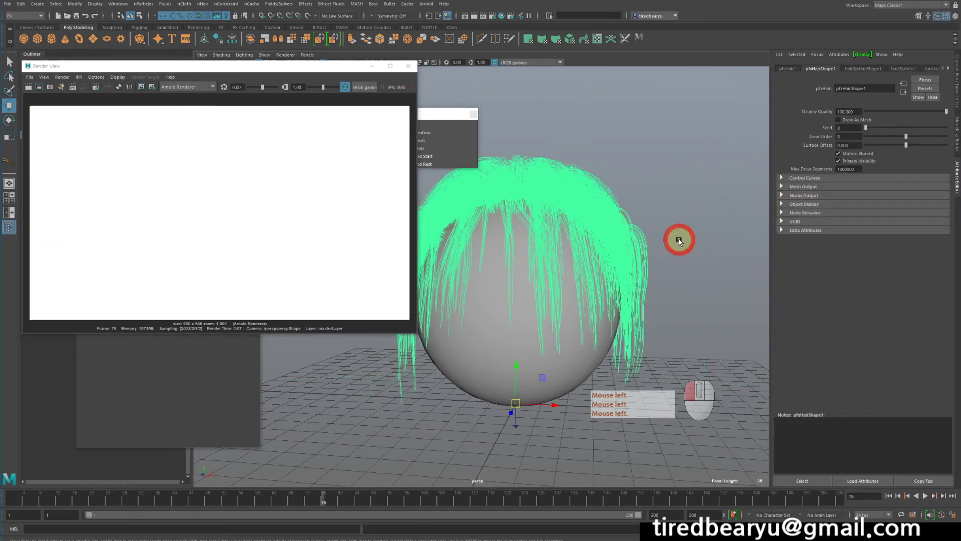
pyautogui.click(622, 242)
pyautogui.click(678, 242)
pyautogui.click(607, 243)
pyautogui.click(665, 247)
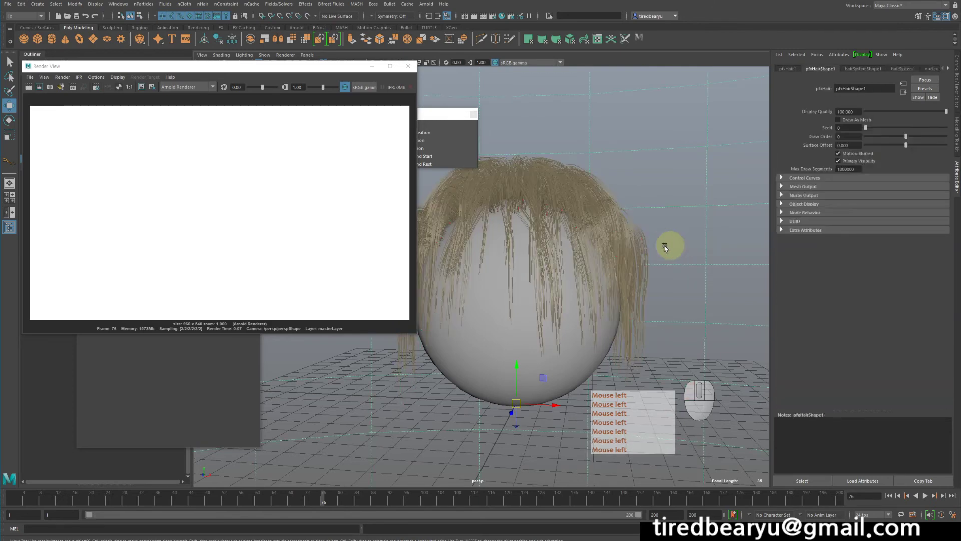
pyautogui.click(641, 250)
pyautogui.click(680, 270)
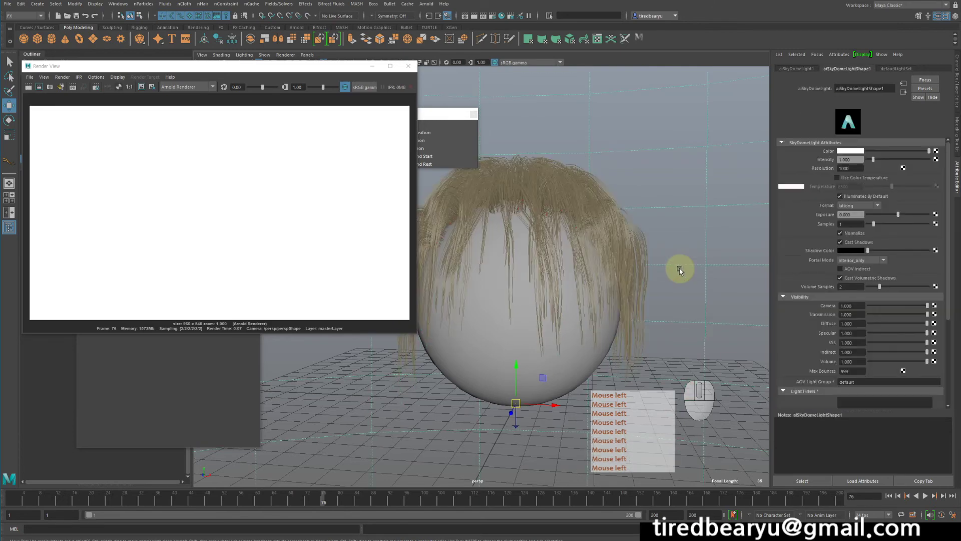
pyautogui.click(623, 260)
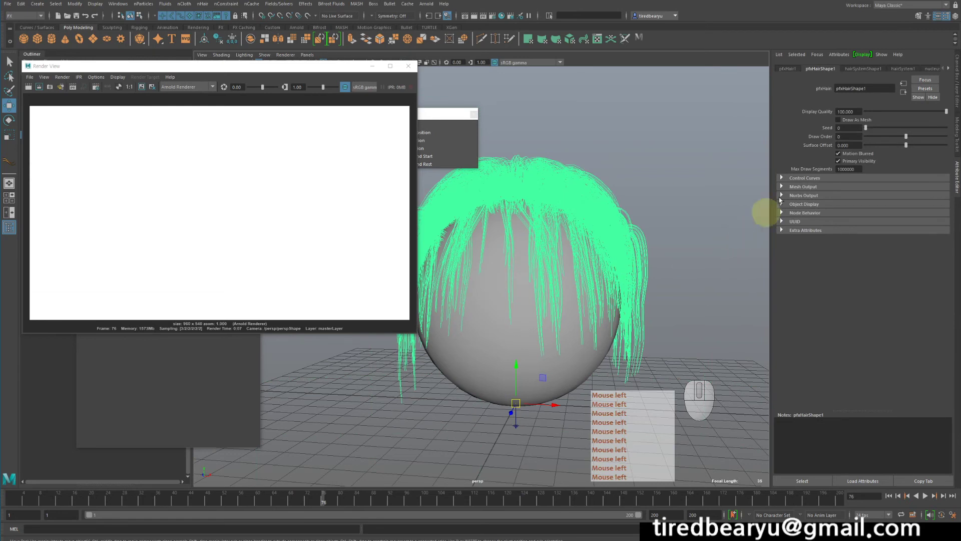
# - Select the skydome light, lower its Camera visibility to 0.123, and render the frame again
pyautogui.click(632, 173)
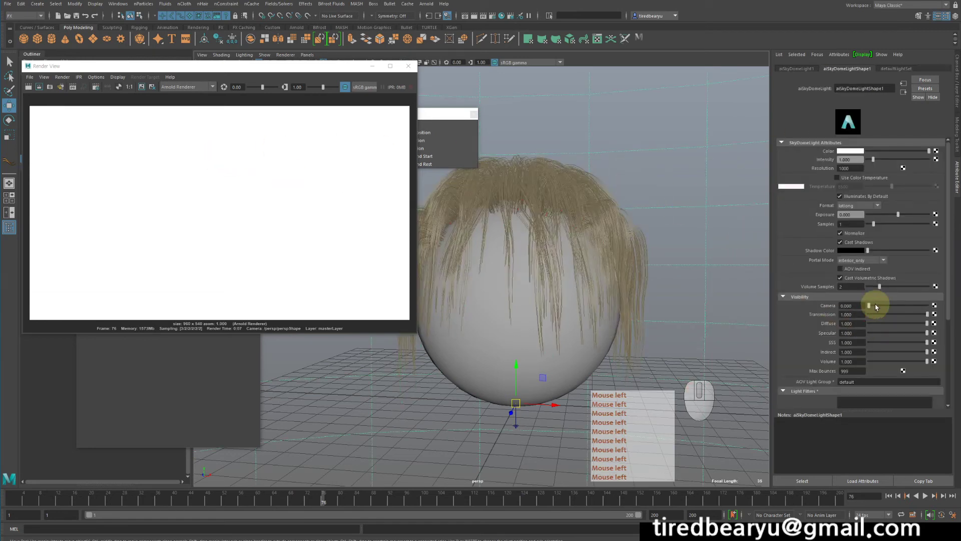
pyautogui.click(876, 306)
pyautogui.click(28, 87)
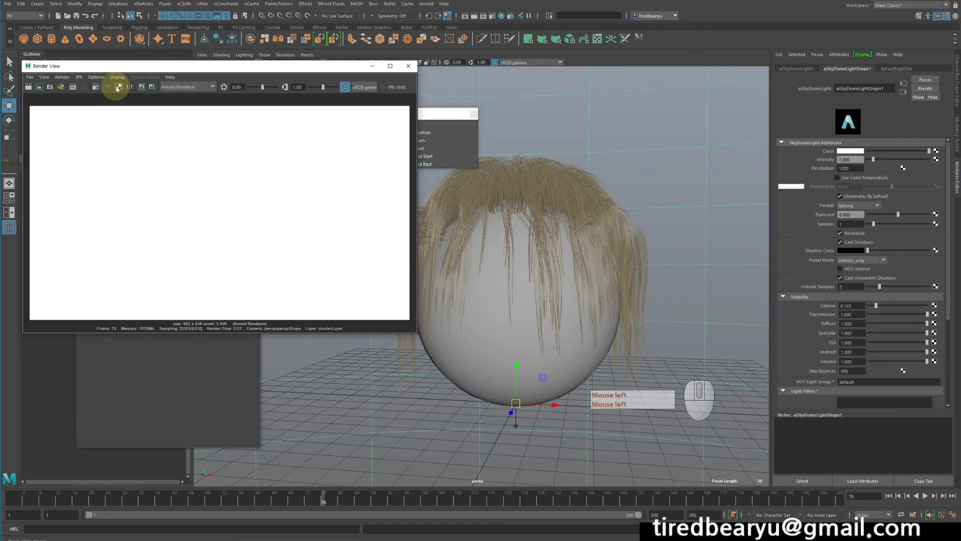
# - Toggle the render between color and alpha display, ending on the color image
pyautogui.click(108, 89)
pyautogui.click(119, 90)
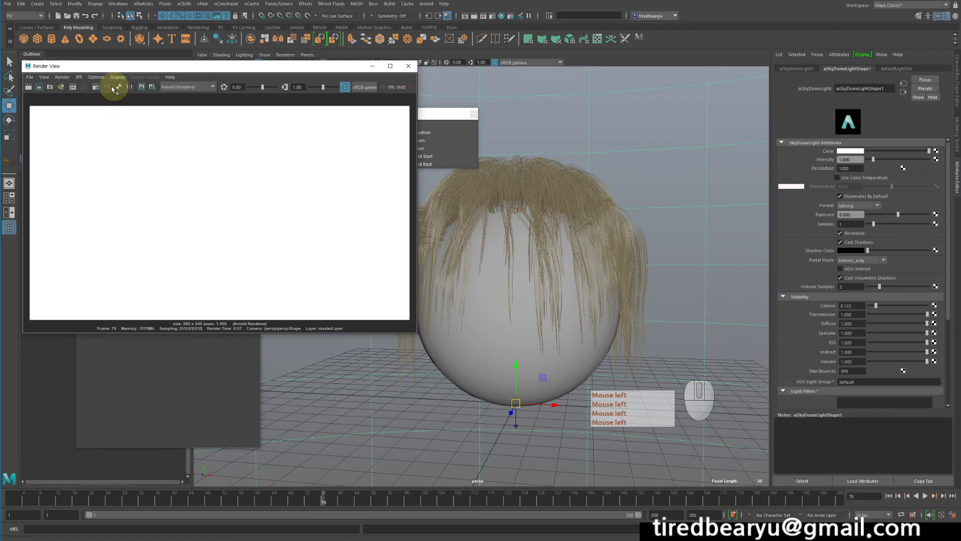
pyautogui.click(108, 87)
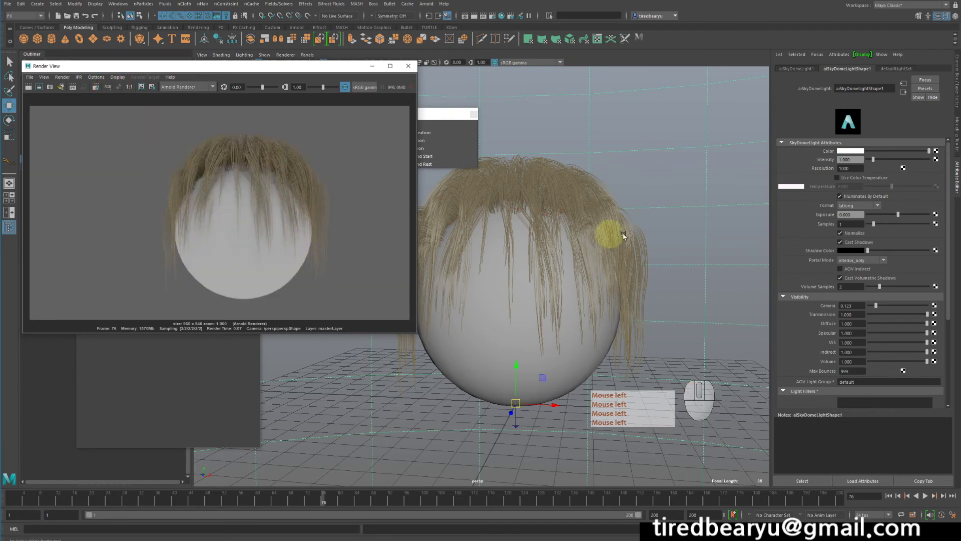
# - Select the hair and examine the hair system's shape, dynamics, Shading, and Color Randomization settings
pyautogui.click(611, 211)
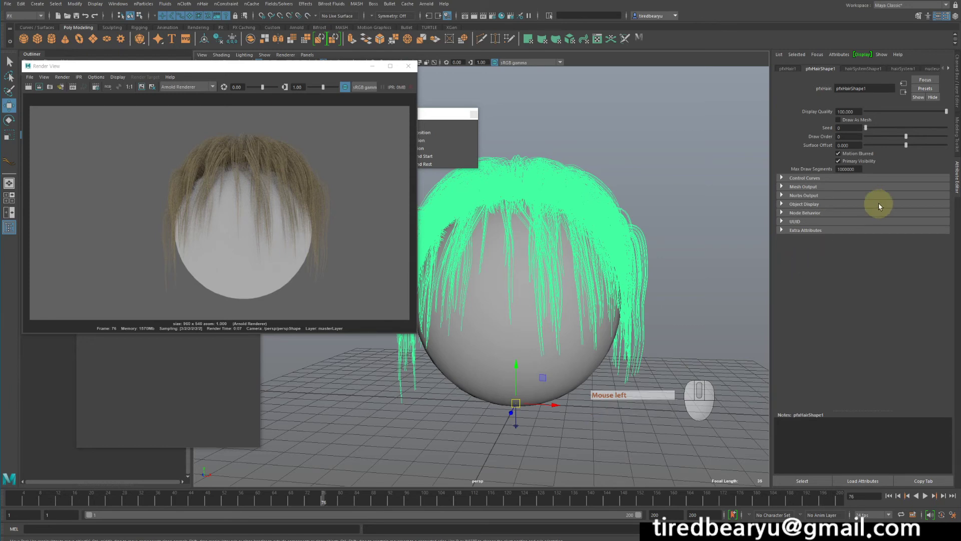
pyautogui.click(866, 69)
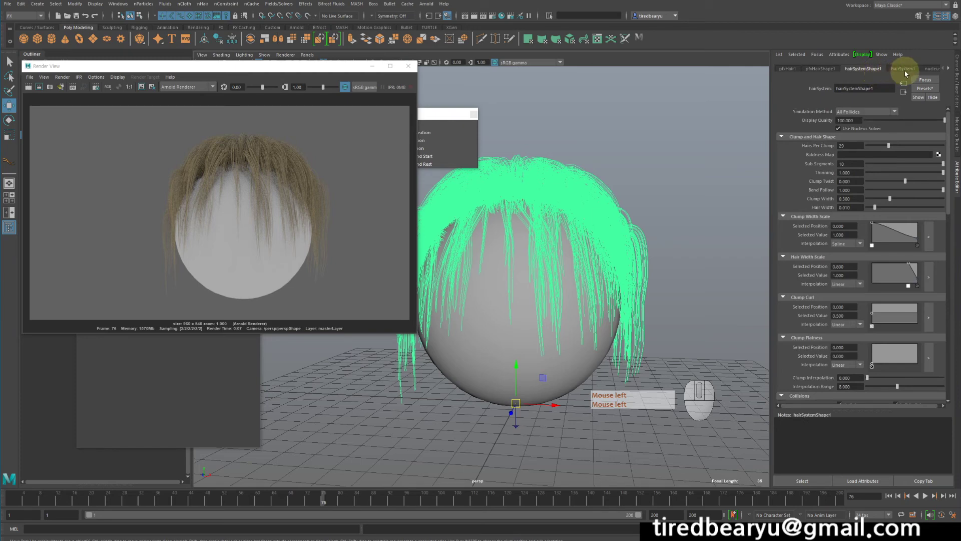
pyautogui.scroll(-5, 863, 206)
pyautogui.scroll(-5, 869, 216)
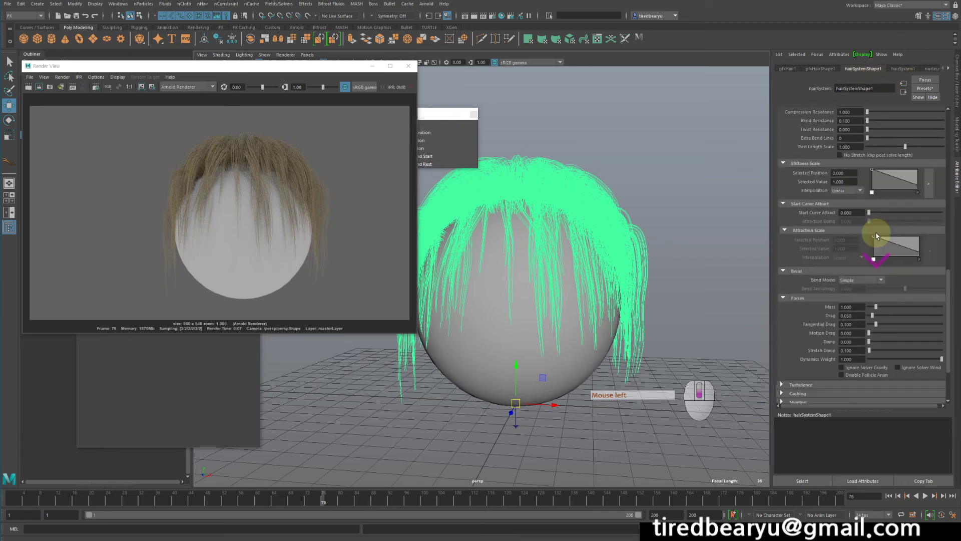
pyautogui.scroll(5, 875, 245)
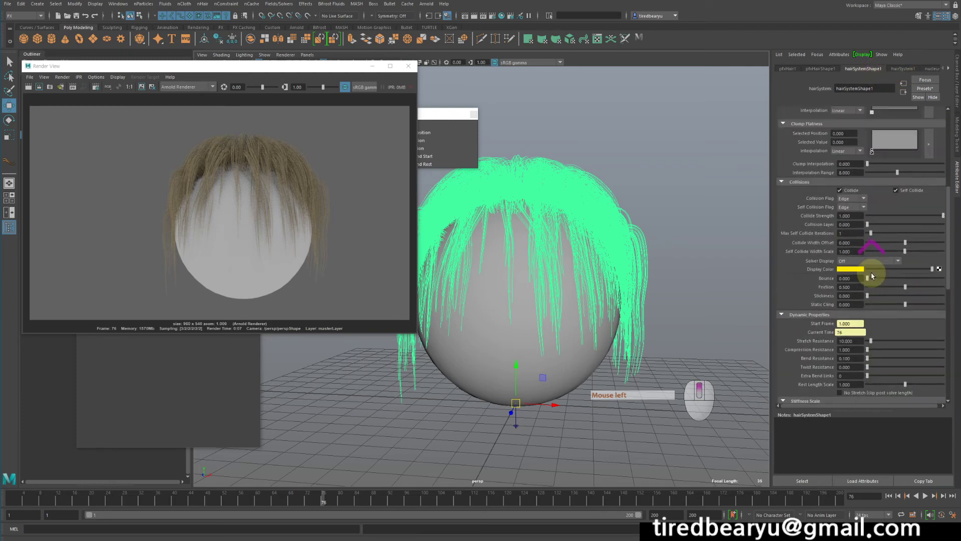
pyautogui.scroll(-3, 872, 245)
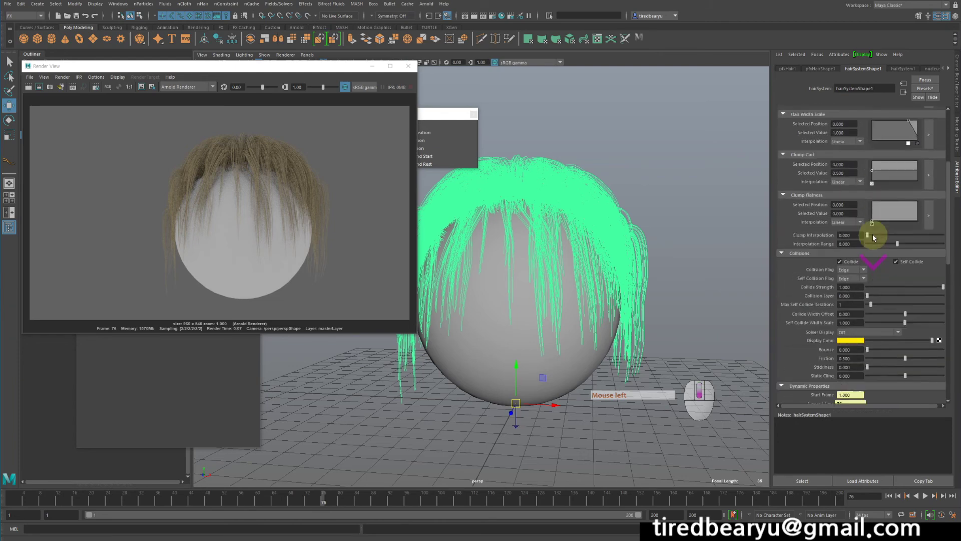
pyautogui.scroll(-6, 872, 235)
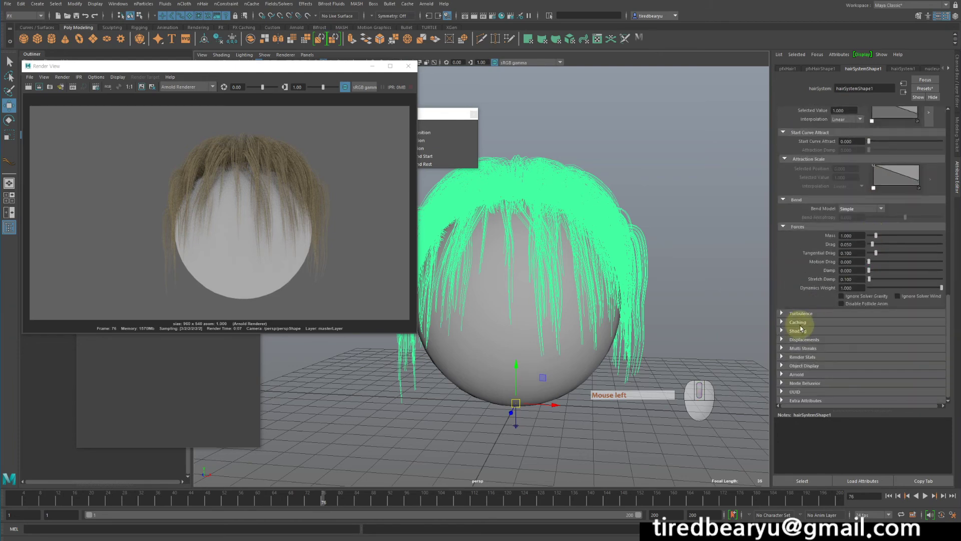
pyautogui.click(801, 331)
pyautogui.scroll(-3, 861, 300)
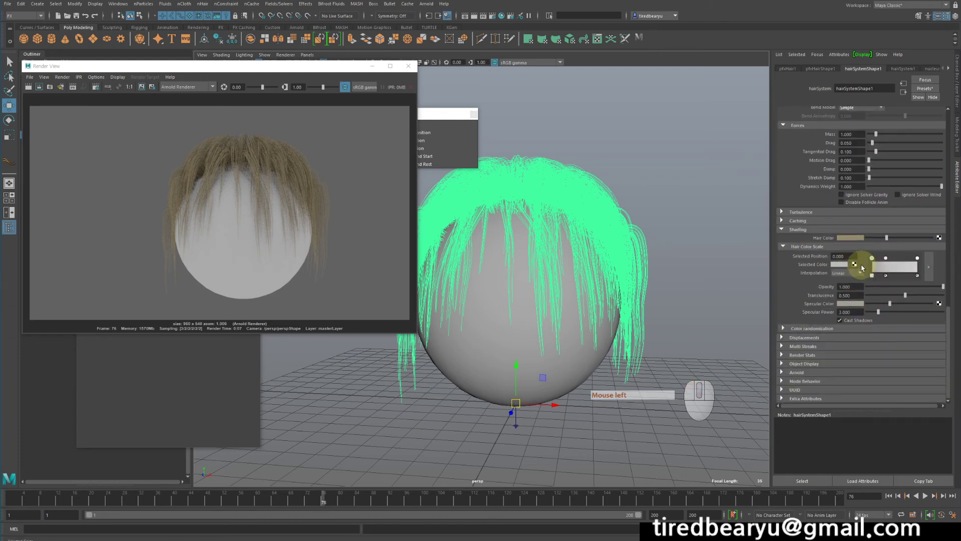
pyautogui.click(835, 328)
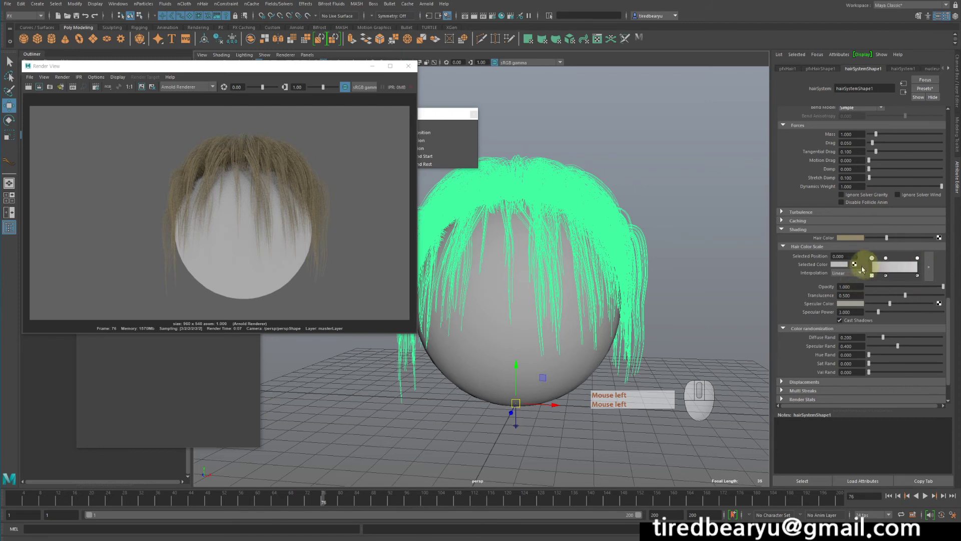
pyautogui.scroll(-3, 850, 292)
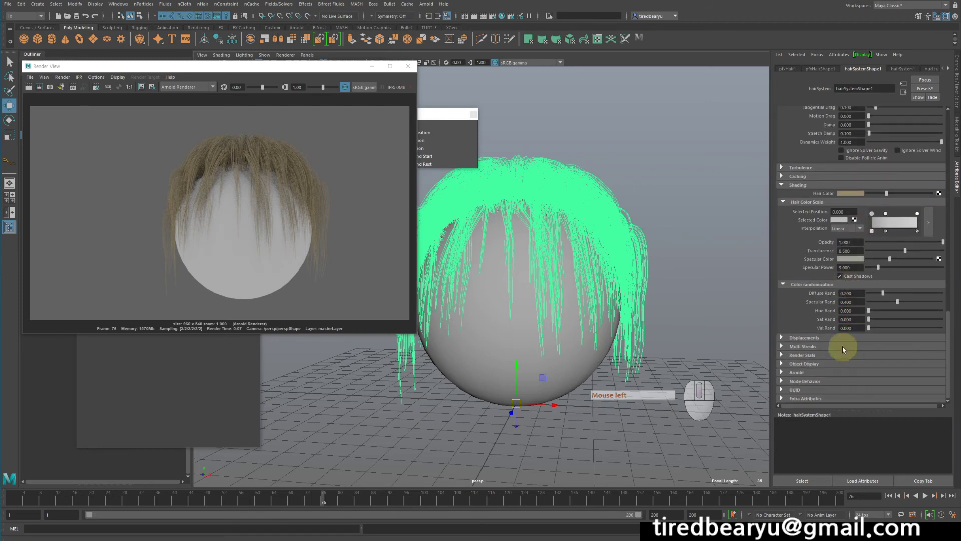
# - Assign a new Arnold aiStandardHair shader as the hair system's Hair Shader in its Arnold settings
pyautogui.click(797, 373)
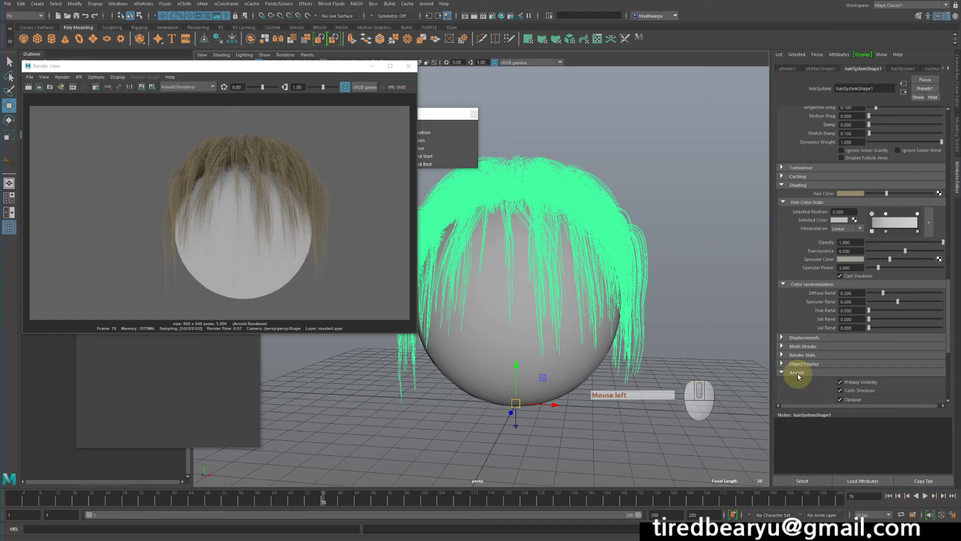
pyautogui.scroll(-5, 811, 378)
pyautogui.scroll(-3, 816, 286)
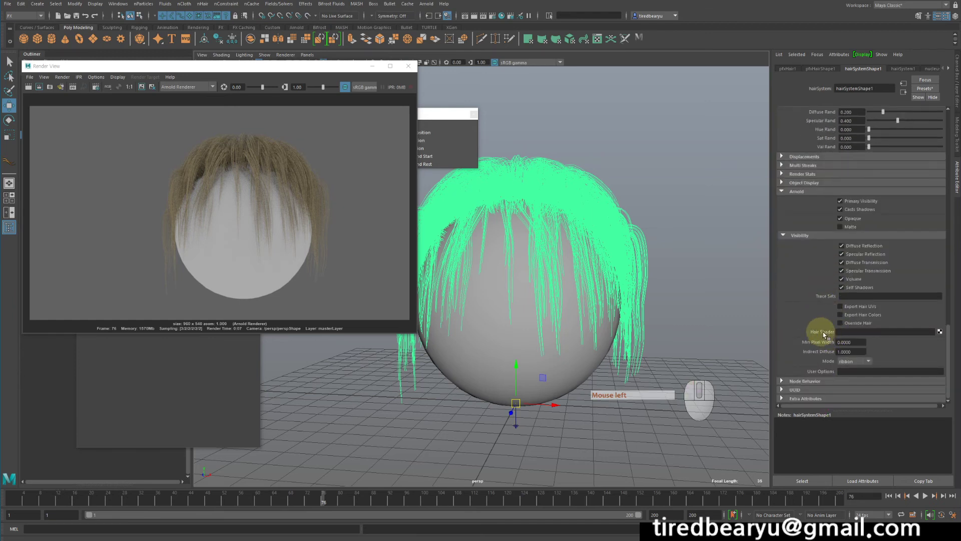
pyautogui.click(939, 331)
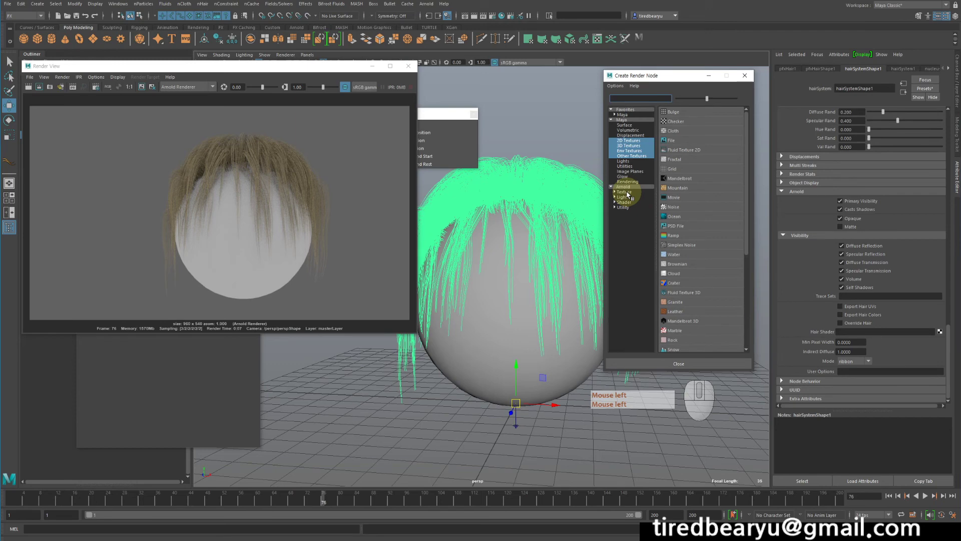
pyautogui.click(624, 202)
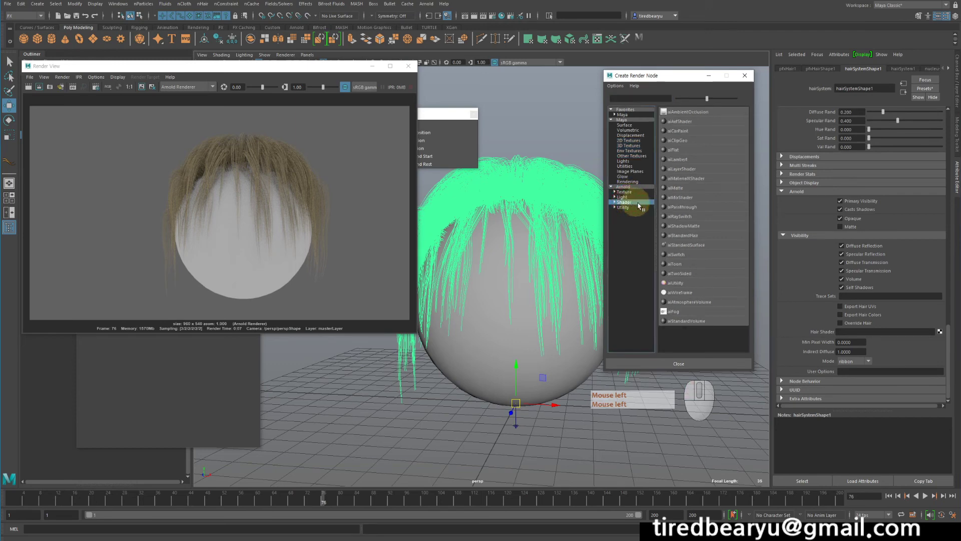
pyautogui.click(695, 236)
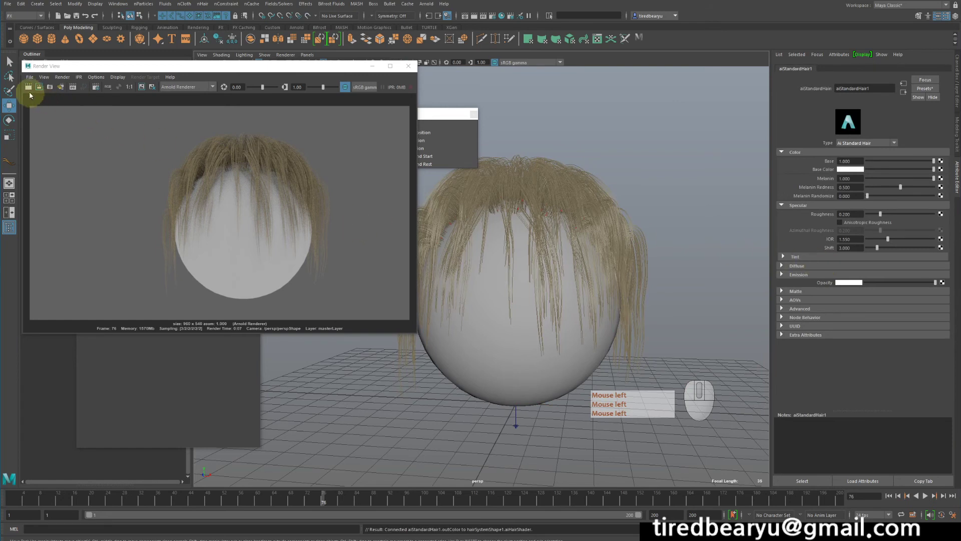
# - Mark a render region over the upper-left part of the hair and render that region
pyautogui.moveTo(105, 122); pyautogui.dragTo(229, 234)
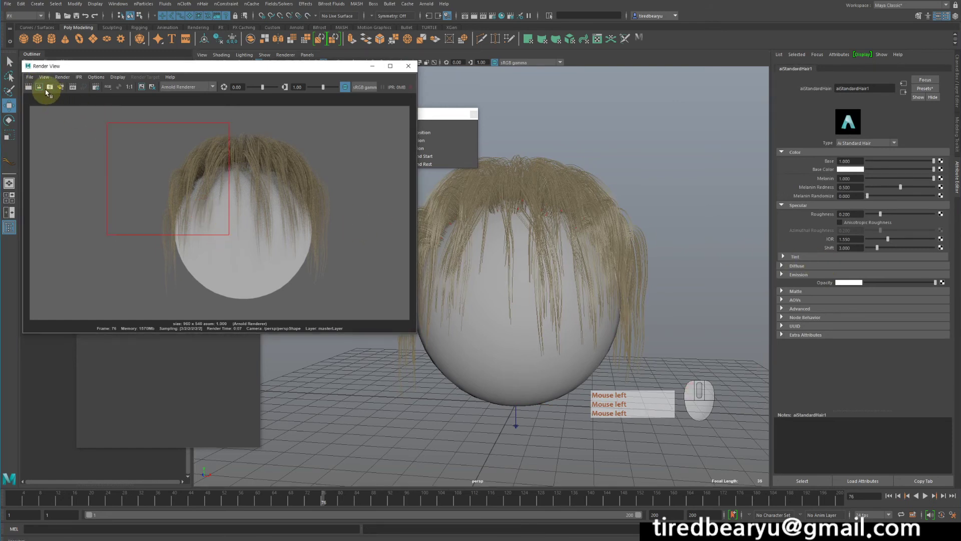
pyautogui.click(39, 89)
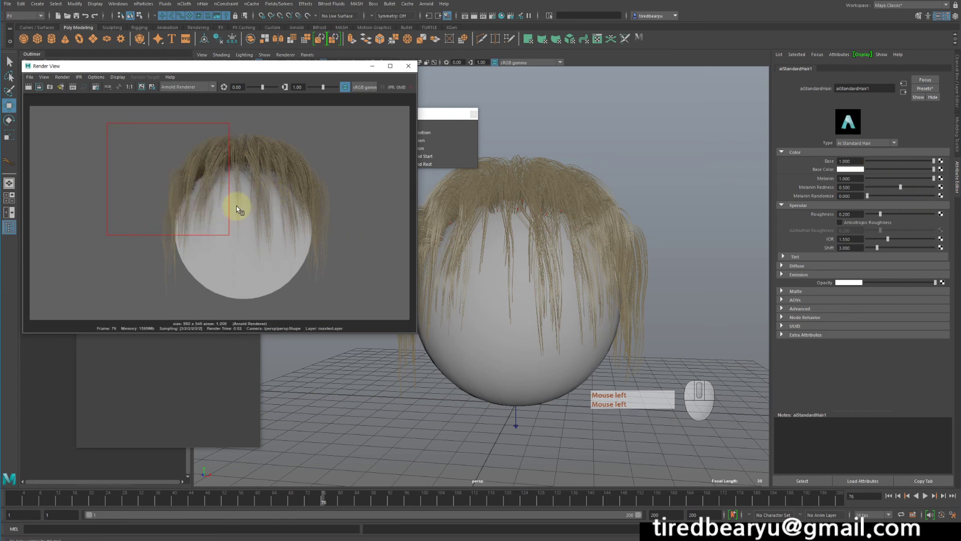
# - Reselect the hair, enable Override Hair in the hair system's Arnold settings, and render the region again
pyautogui.click(617, 222)
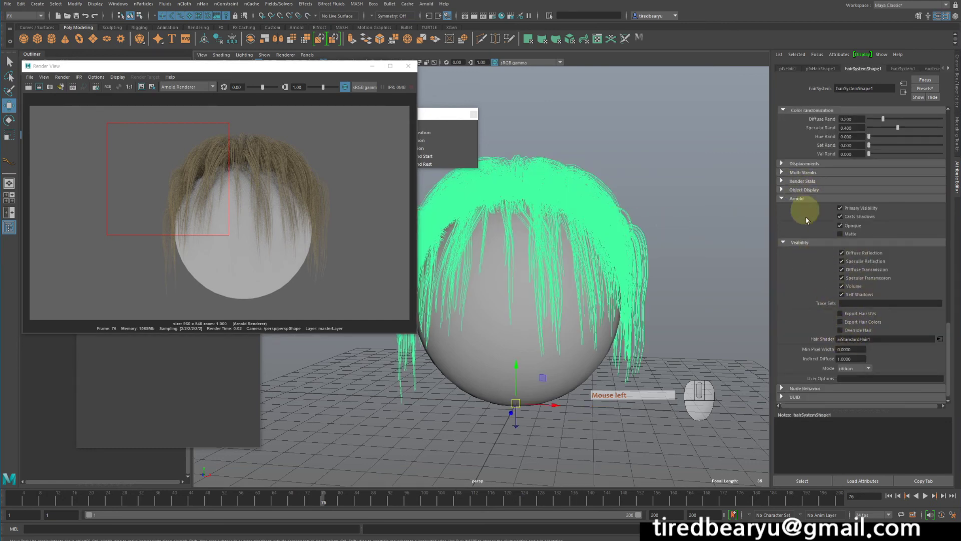
pyautogui.click(846, 330)
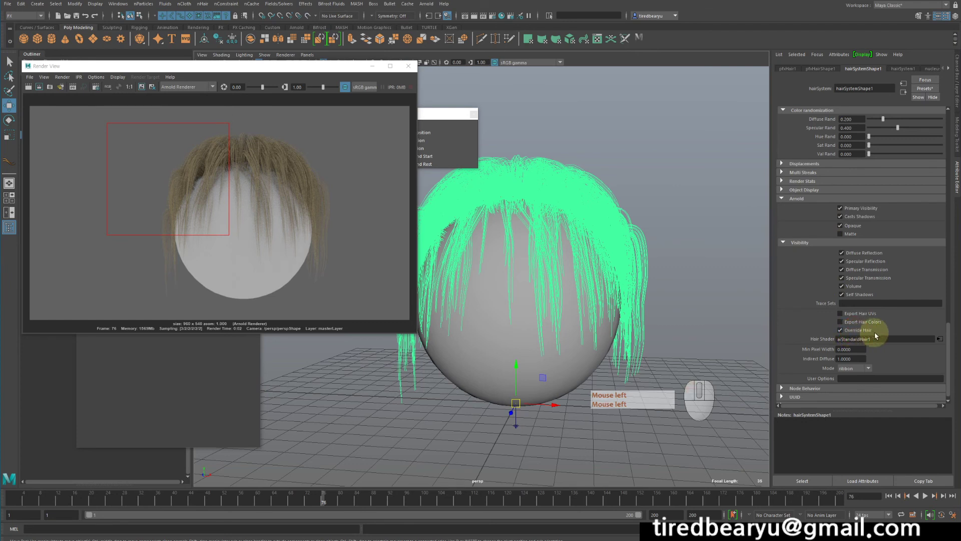
pyautogui.click(39, 87)
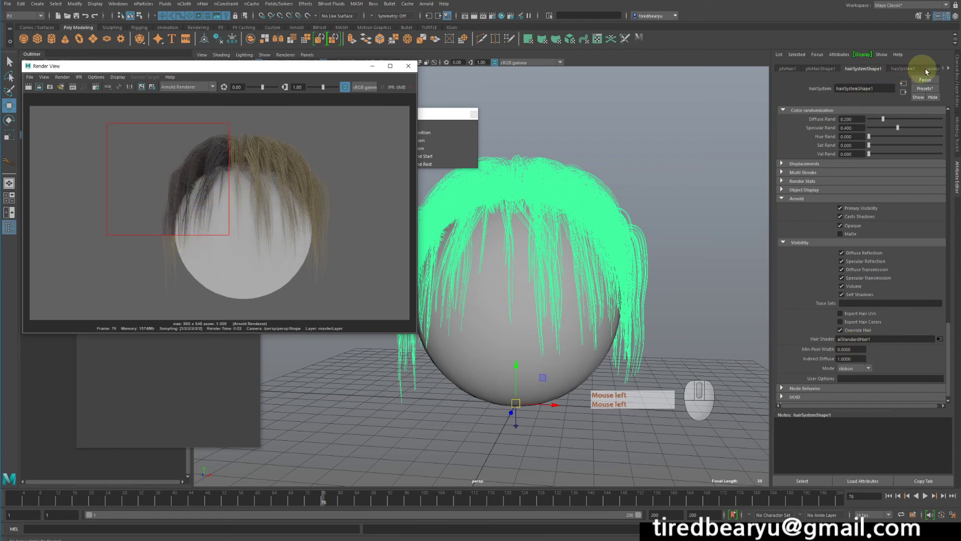
# - Lower the Melanin of the aiStandardHair1 shader to about 0.47 and render the marked region again
pyautogui.click(949, 68)
pyautogui.click(948, 68)
pyautogui.click(948, 68)
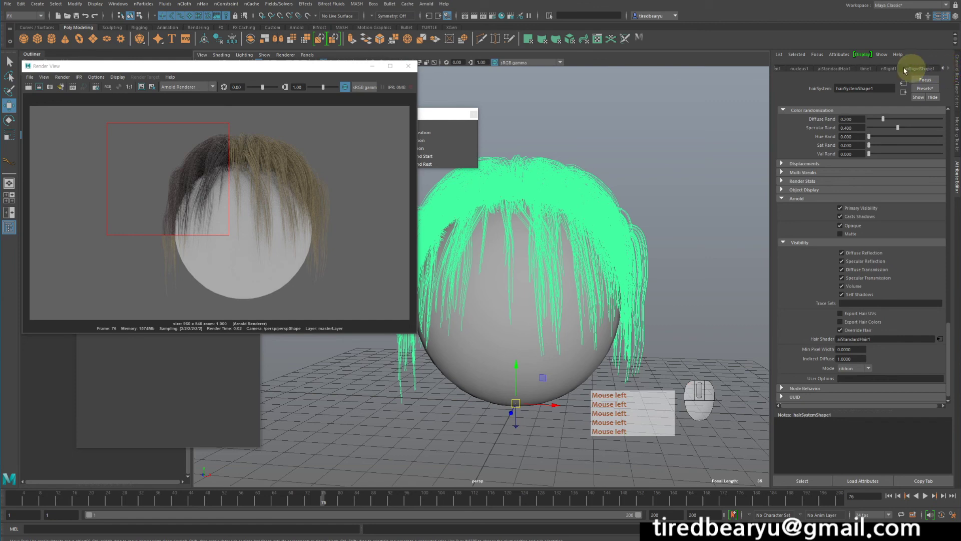
pyautogui.click(837, 69)
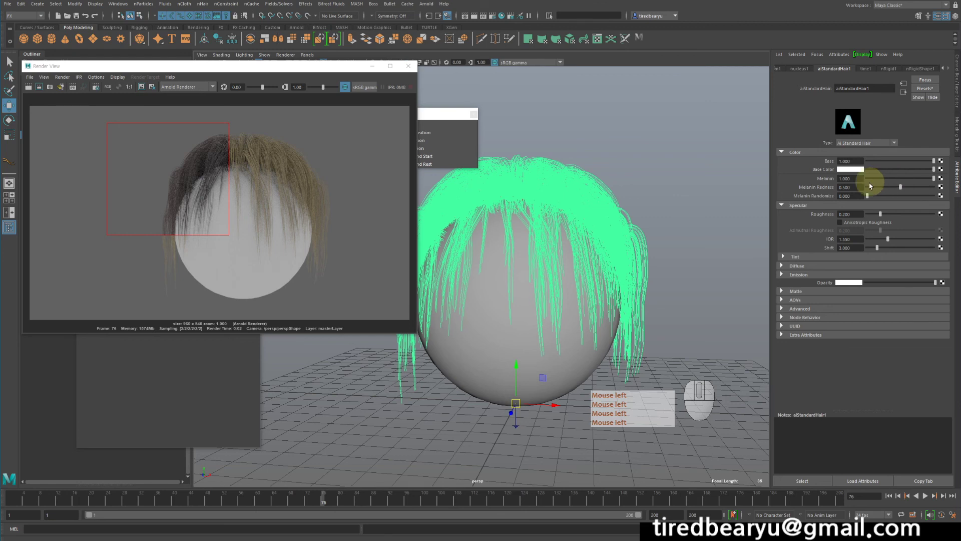
pyautogui.click(898, 178)
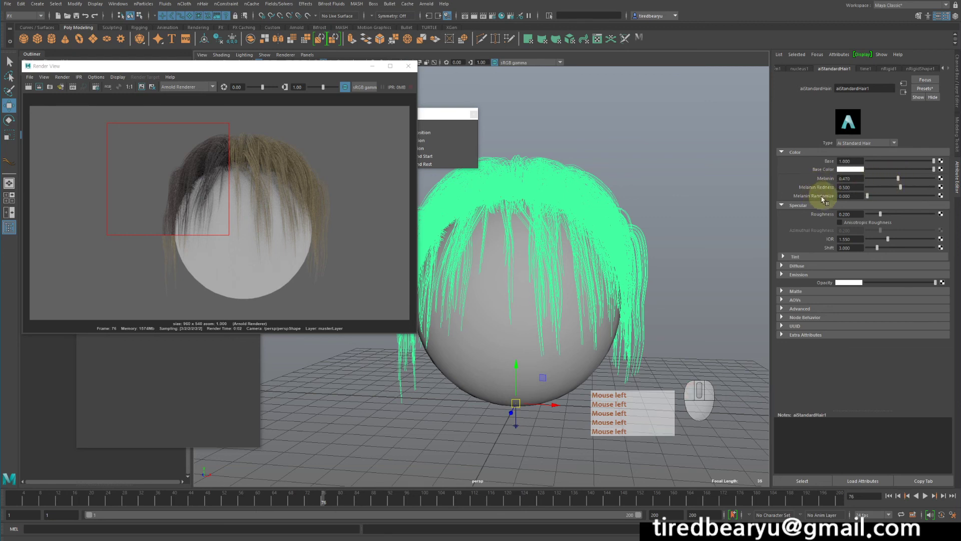
pyautogui.click(40, 88)
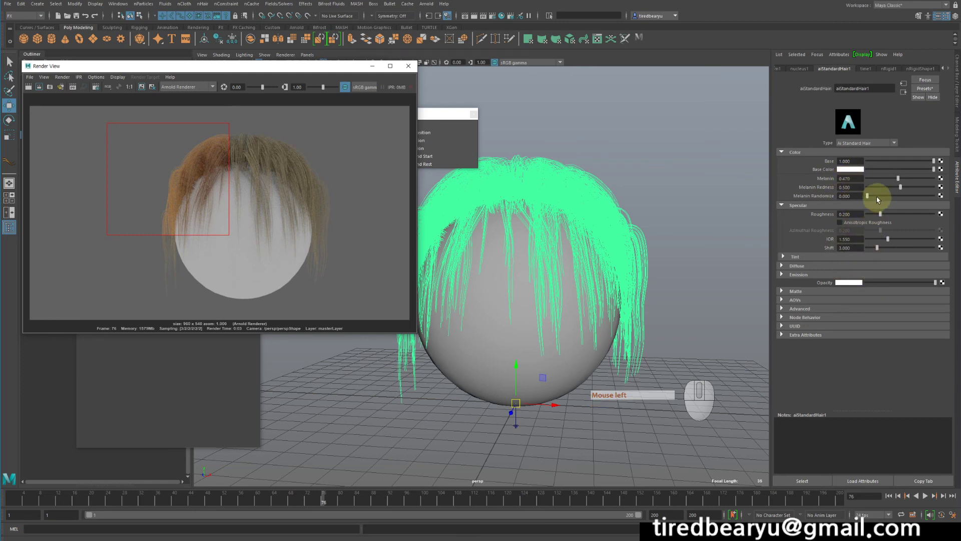
# - Raise the hair shader's Melanin Randomize to about 0.48 and re-render the marked region
pyautogui.moveTo(876, 196); pyautogui.dragTo(898, 200)
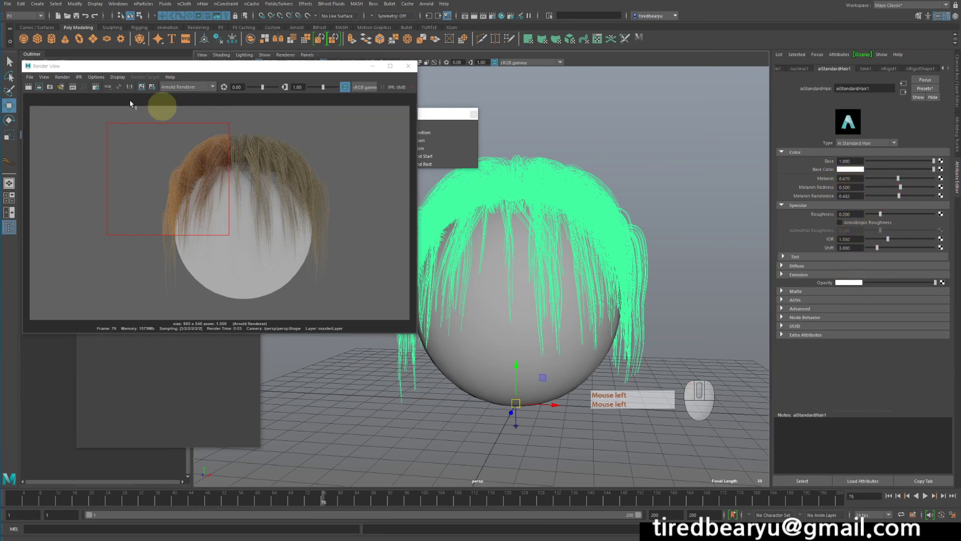
pyautogui.click(39, 86)
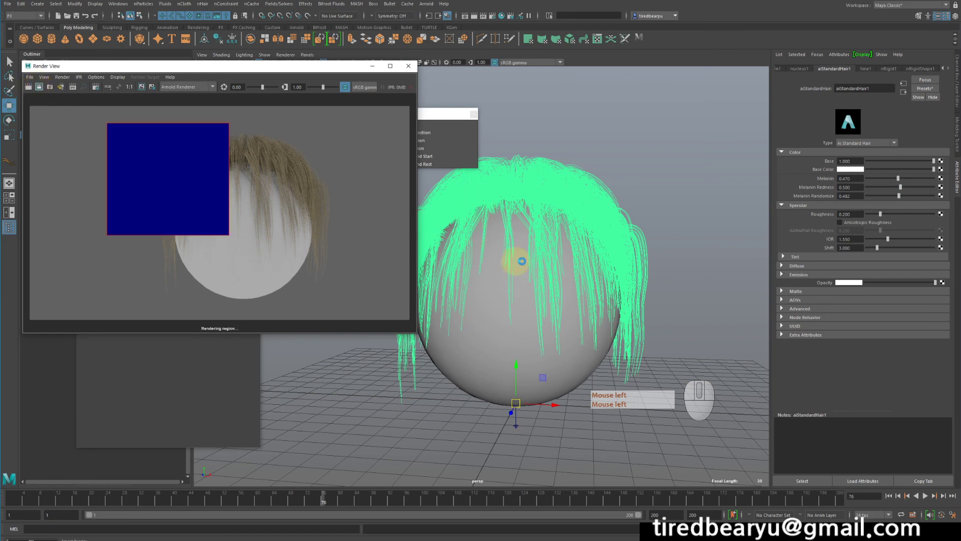
pyautogui.click(545, 228)
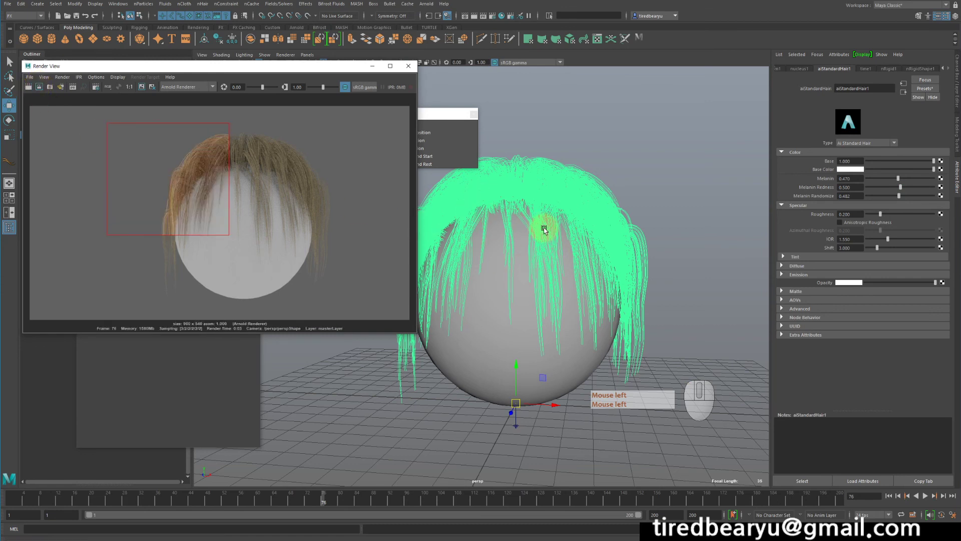